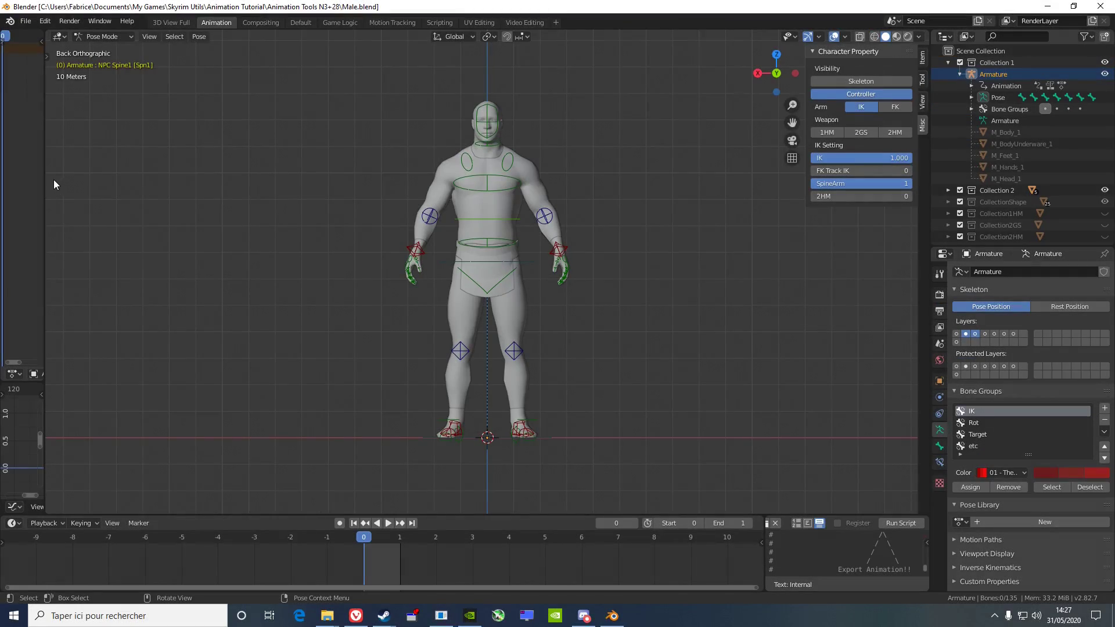
# Widen the action and graph editor area and shrink the timeline to leave more room for the viewport.
pyautogui.moveTo(44, 178); pyautogui.dragTo(347, 187)
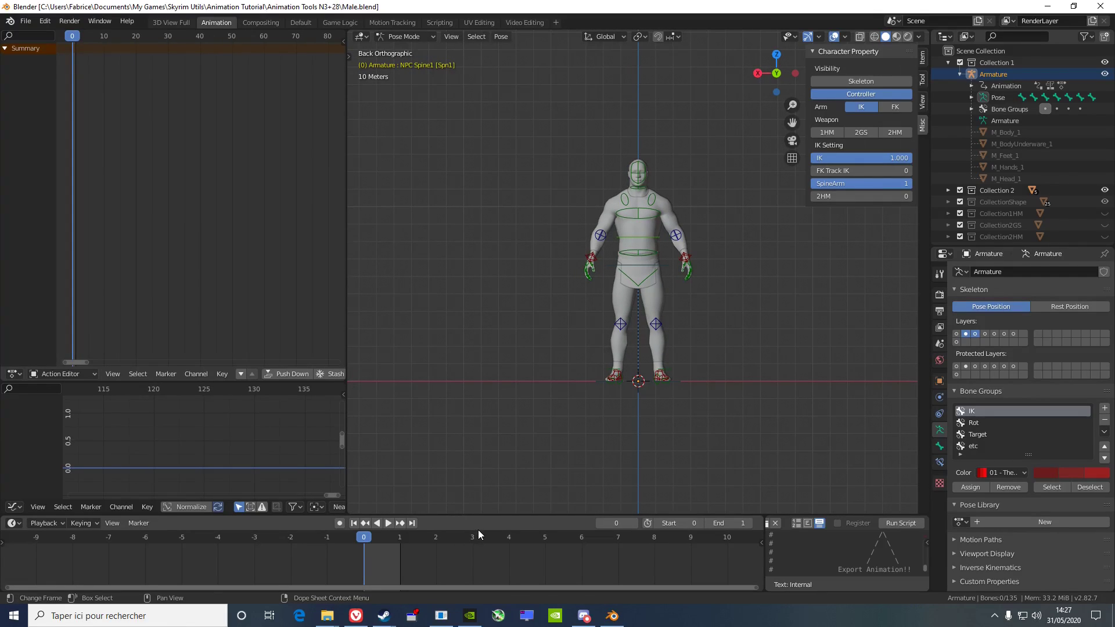
pyautogui.moveTo(487, 514); pyautogui.dragTo(486, 576)
# Assign the 1HMPose action to the armature.
pyautogui.hscroll(6, 279, 374)
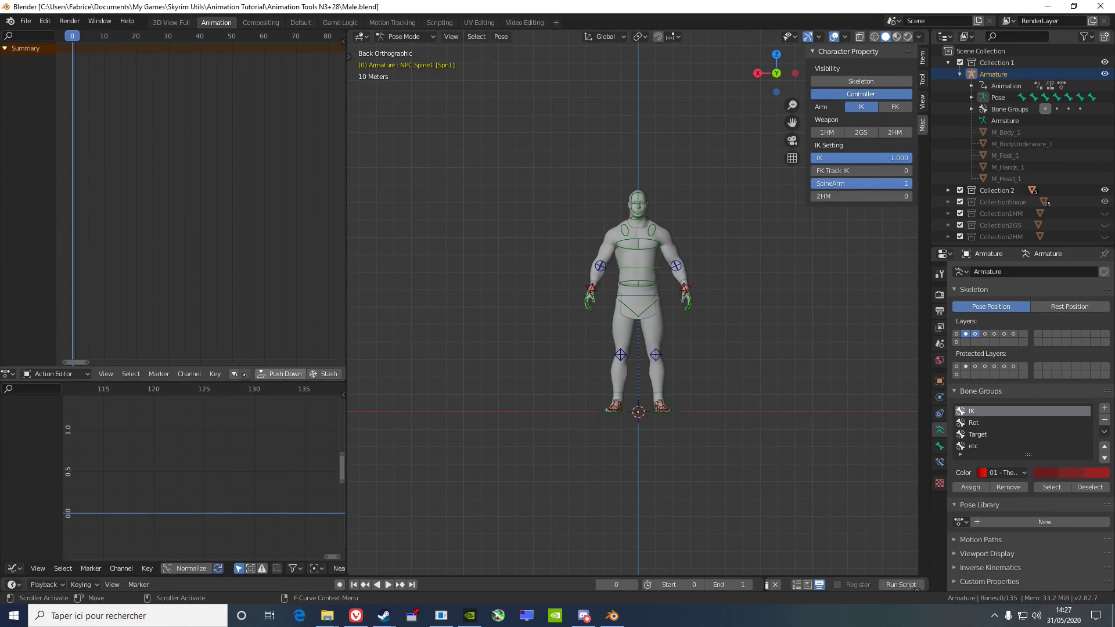
pyautogui.hscroll(2, 178, 379)
pyautogui.click(198, 375)
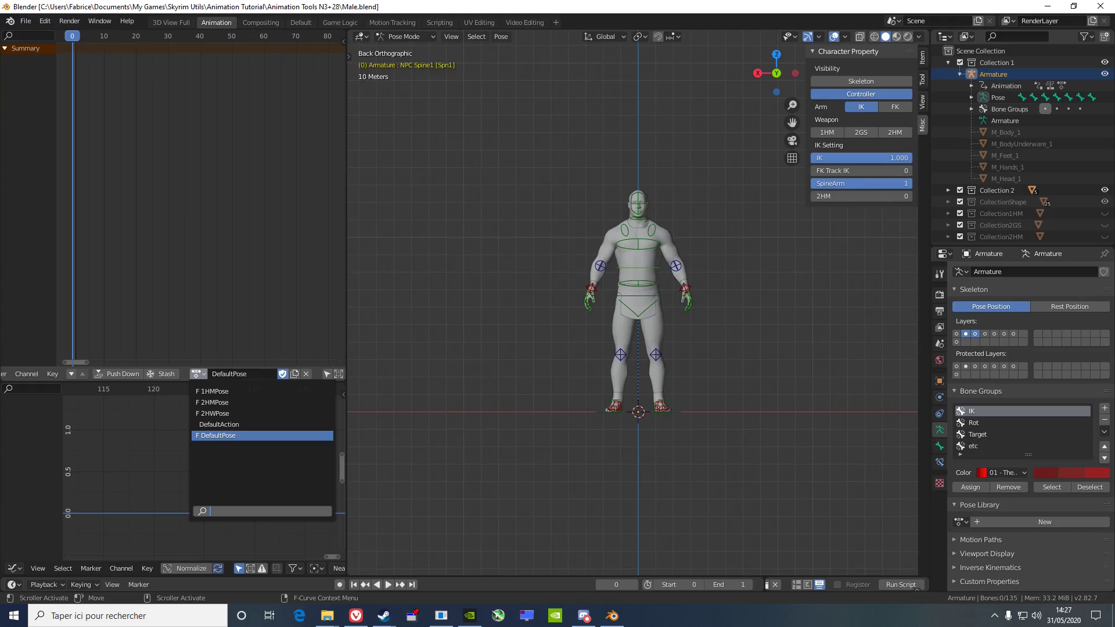
pyautogui.click(213, 392)
pyautogui.click(198, 374)
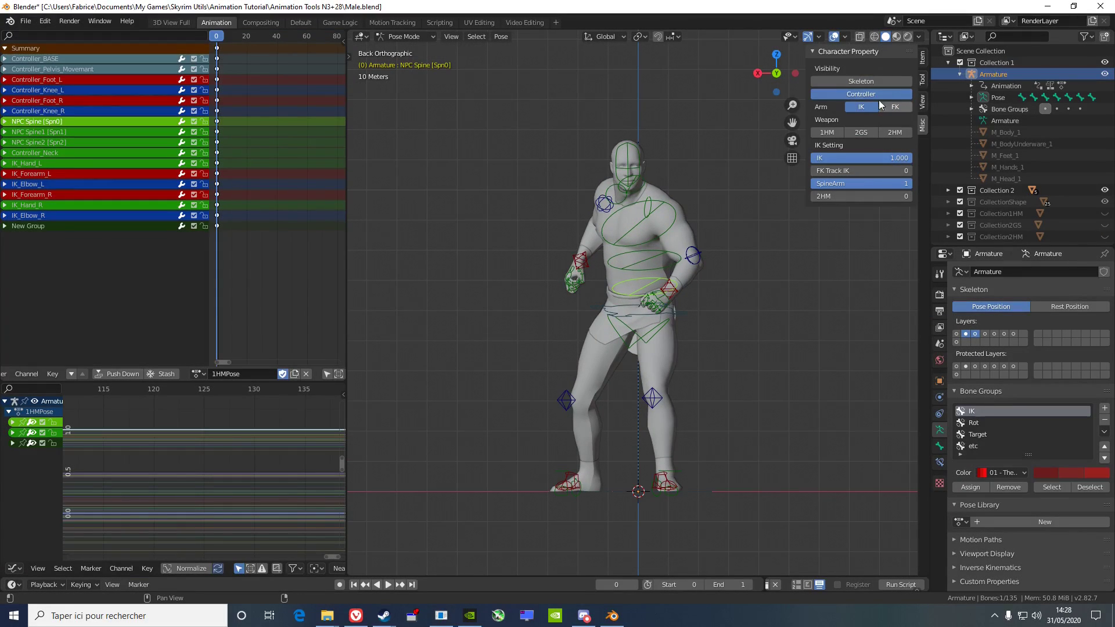
# Enable the Move and Rotate object gizmos in the viewport with Global orientation.
pyautogui.click(844, 36)
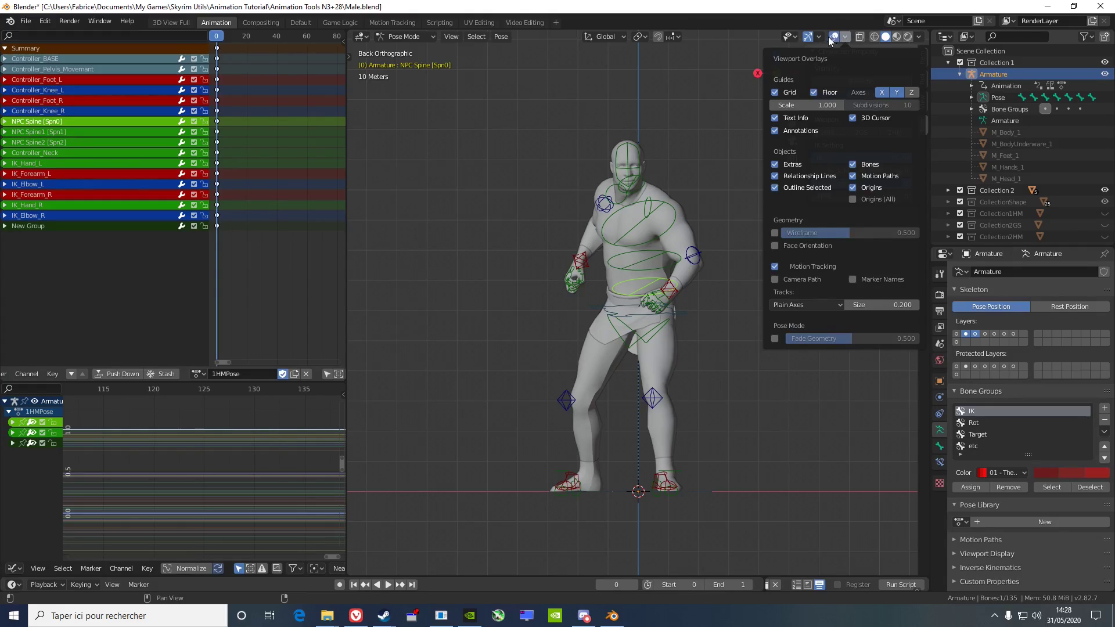
pyautogui.moveTo(822, 36)
pyautogui.click(790, 132)
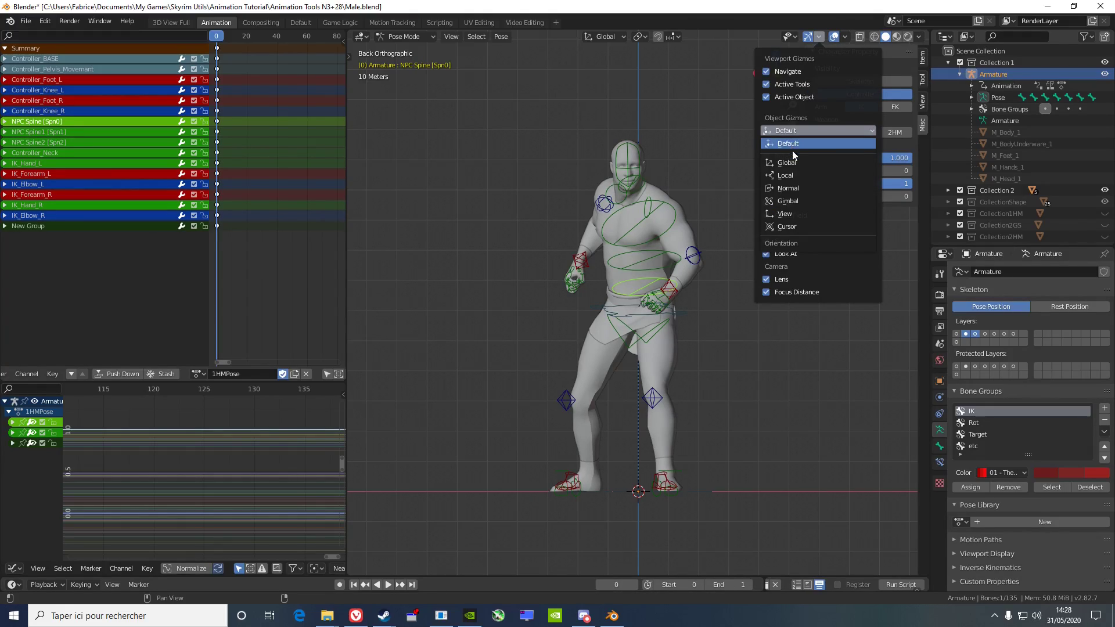
pyautogui.click(794, 162)
pyautogui.click(781, 157)
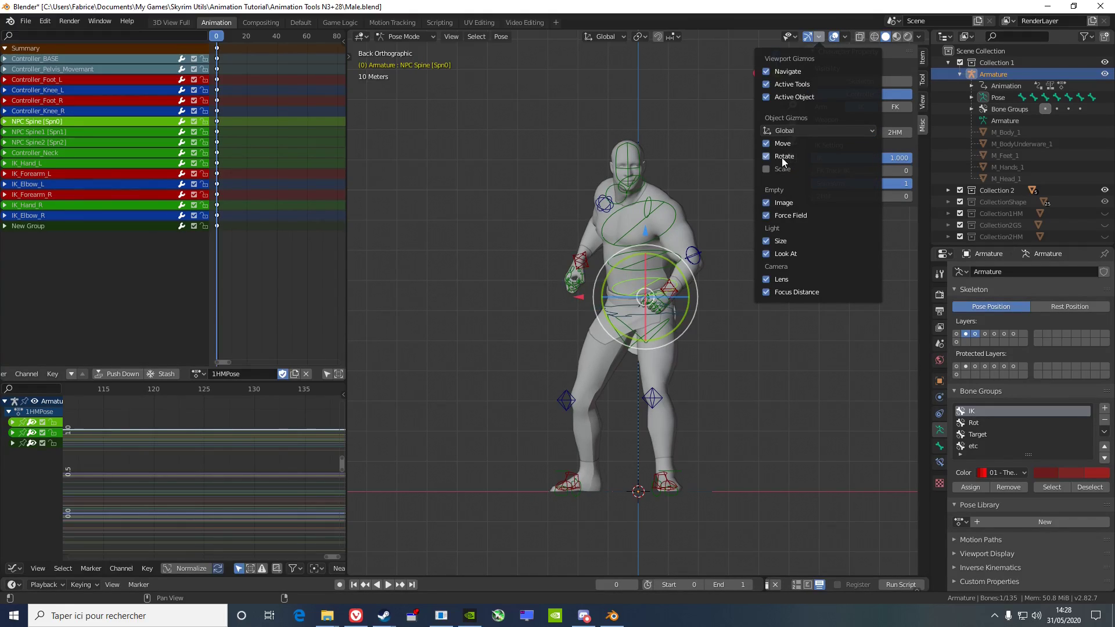
# Try rotating the Controller_Pelvis_Movement bone with the horizontal rotation gizmo ring.
pyautogui.click(656, 305)
pyautogui.click(625, 273)
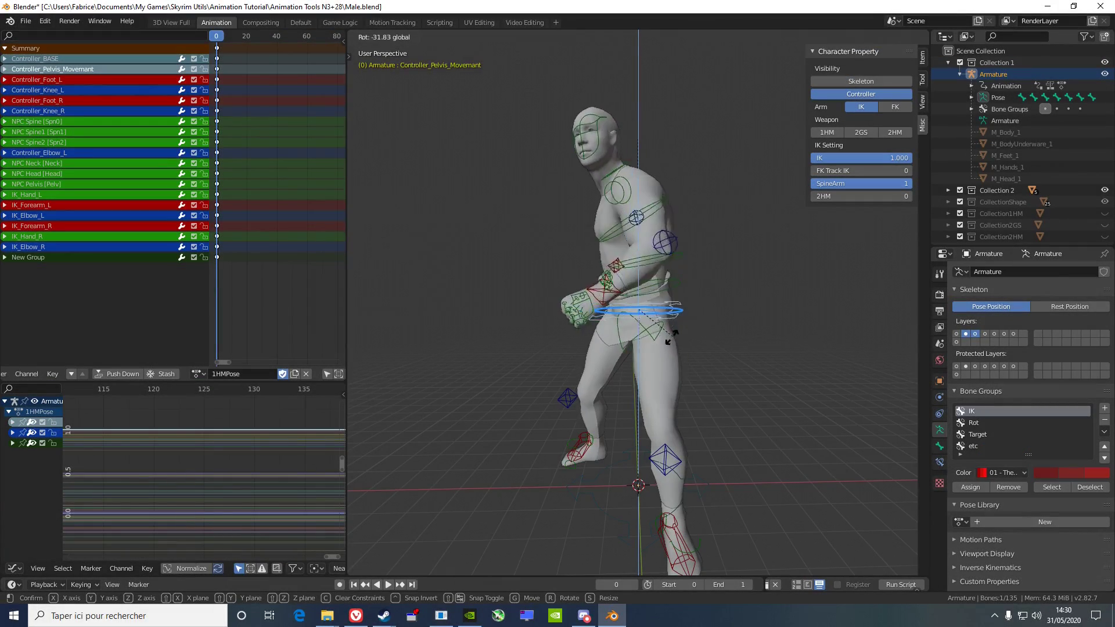
pyautogui.moveTo(691, 326); pyautogui.dragTo(661, 376)
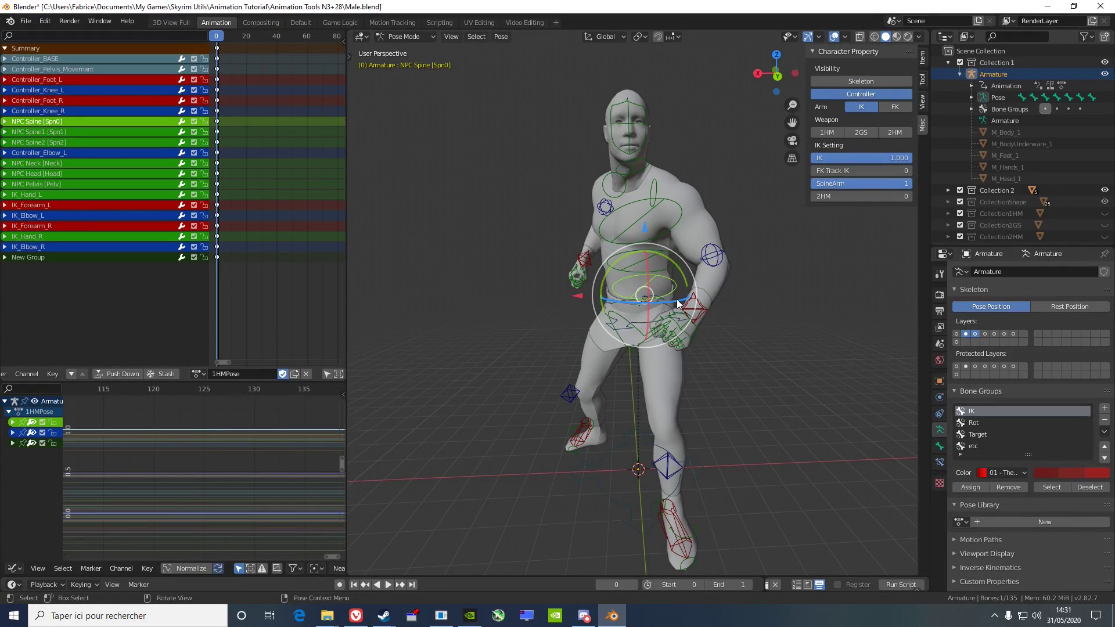
# Try rotating the NPC Spine [Spn0] and NPC Spine1 [Spn1] bones to twist the torso.
pyautogui.moveTo(723, 313); pyautogui.dragTo(639, 394)
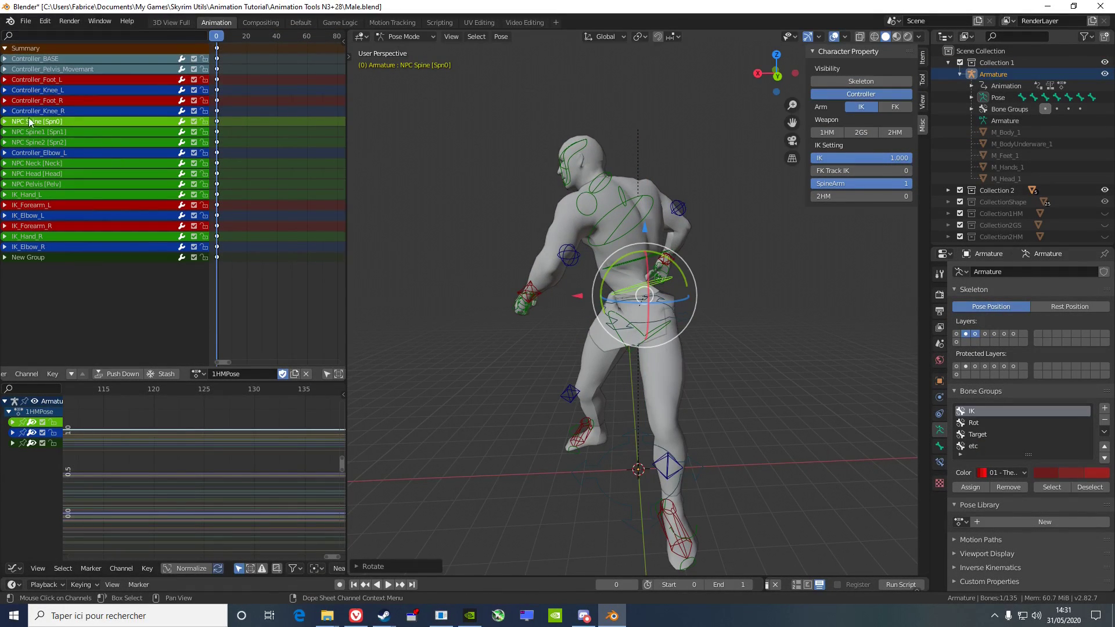
pyautogui.click(50, 131)
pyautogui.moveTo(668, 275); pyautogui.dragTo(626, 165)
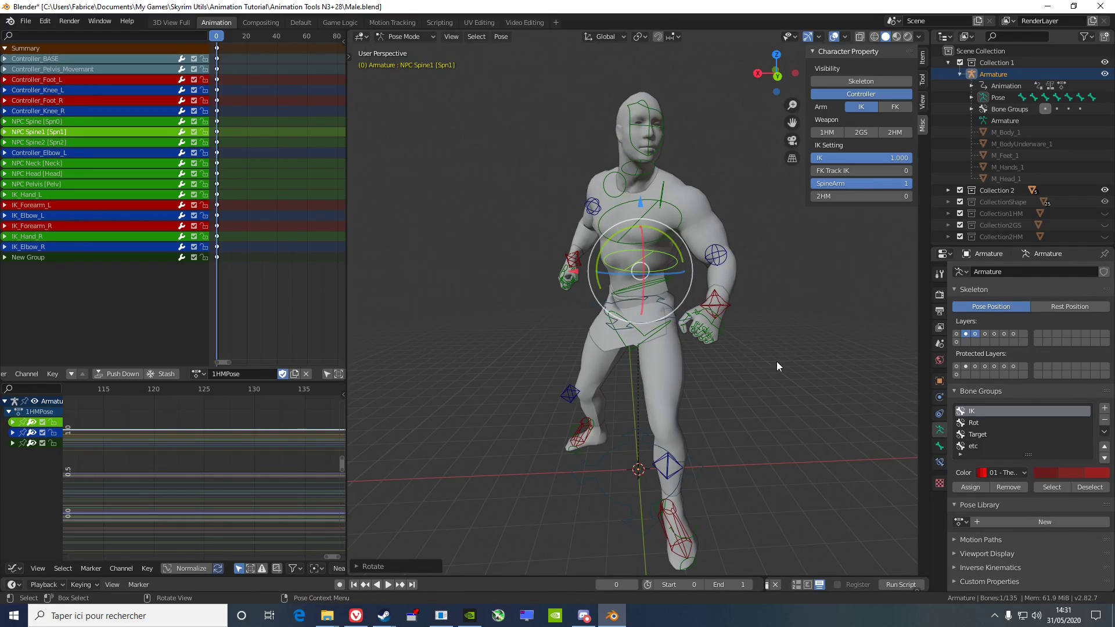
pyautogui.moveTo(777, 361); pyautogui.dragTo(570, 353, button='middle')
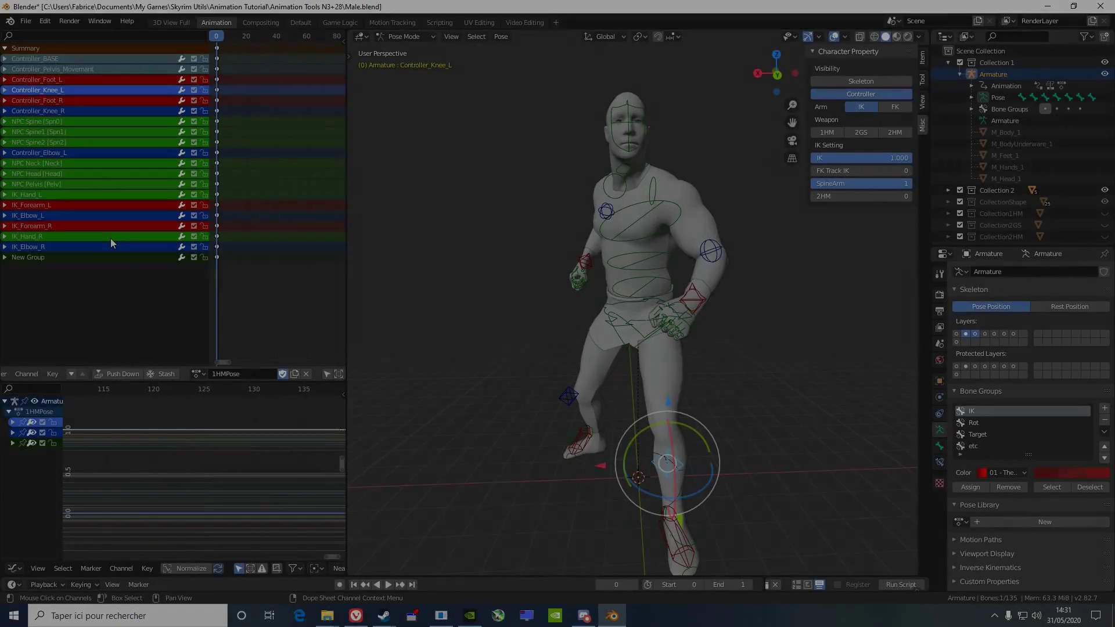
# Try rotating the IK_Hand_R bone and adjusting the IK_Forearm_R bone.
pyautogui.click(110, 239)
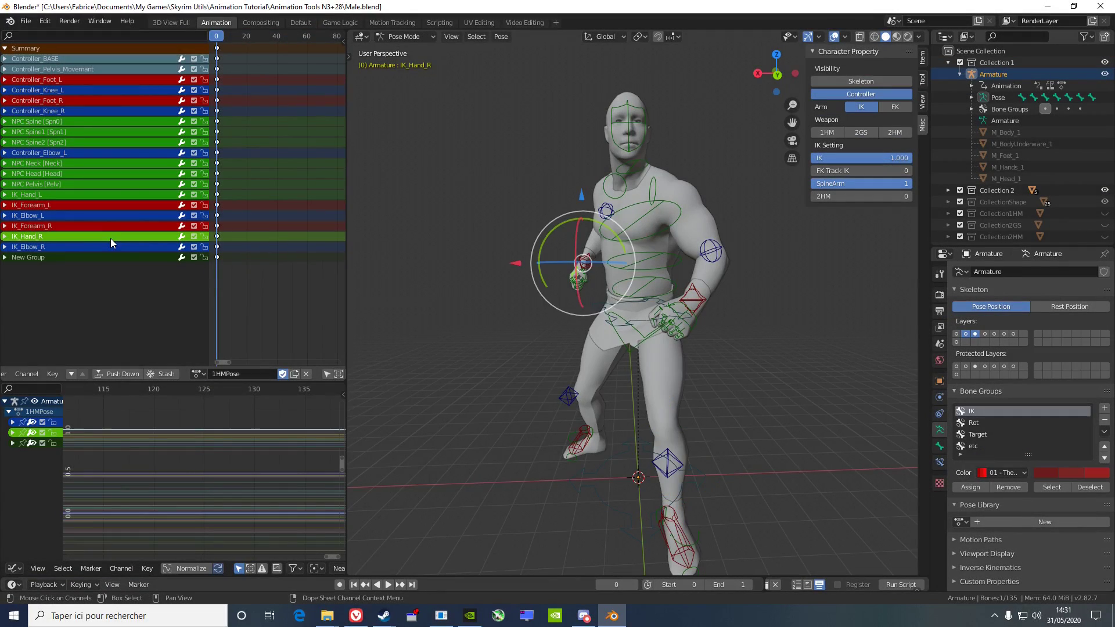
pyautogui.press('r')
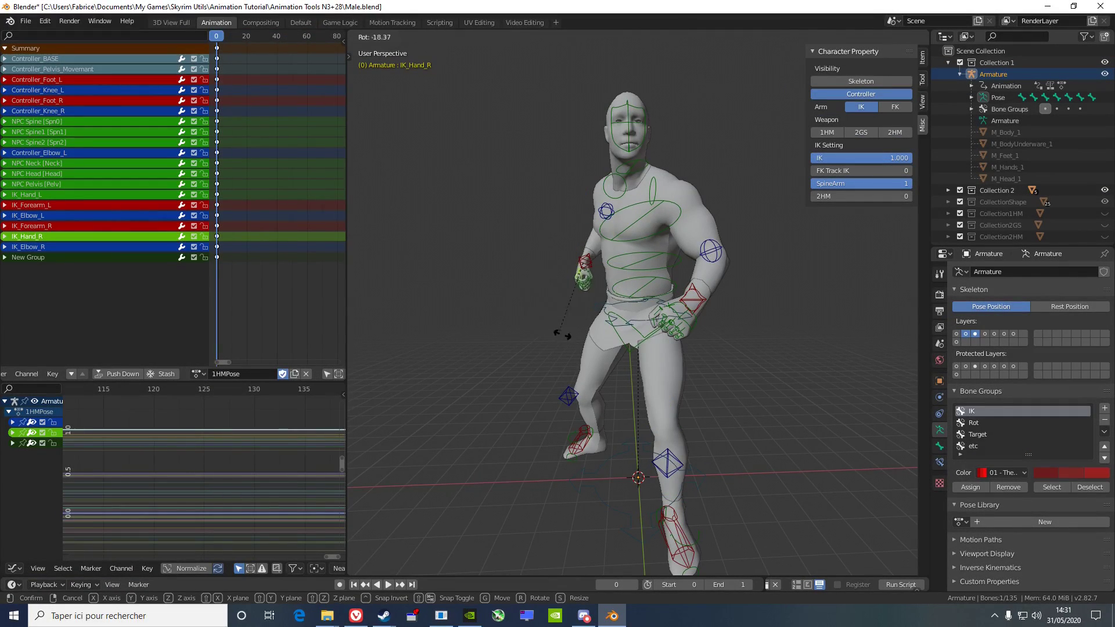
pyautogui.click(491, 293)
pyautogui.click(111, 226)
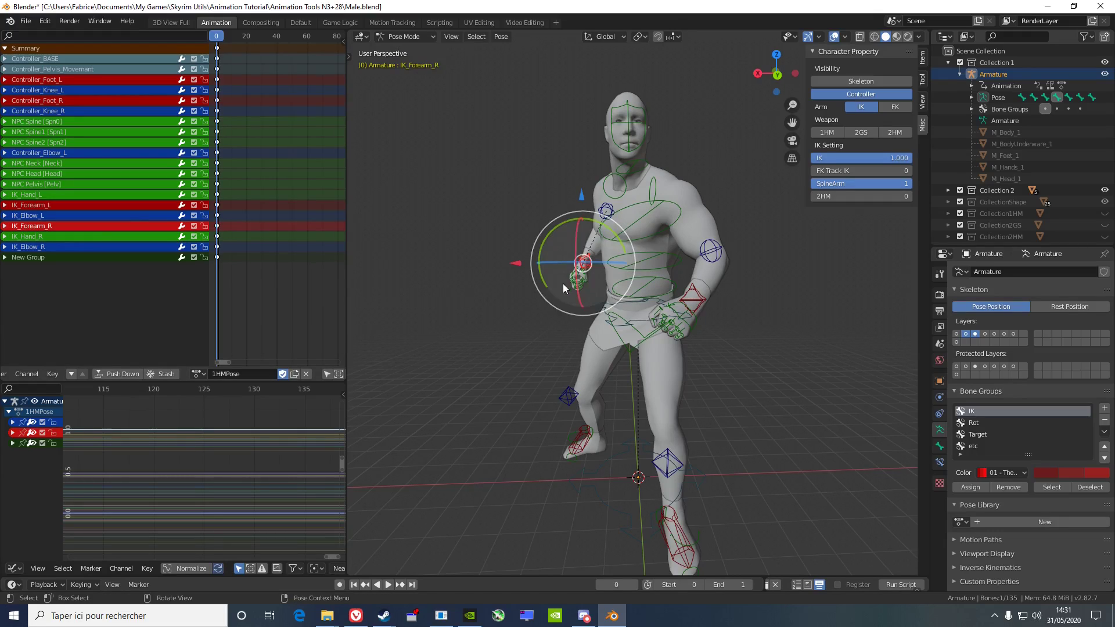
pyautogui.moveTo(610, 234); pyautogui.dragTo(620, 263)
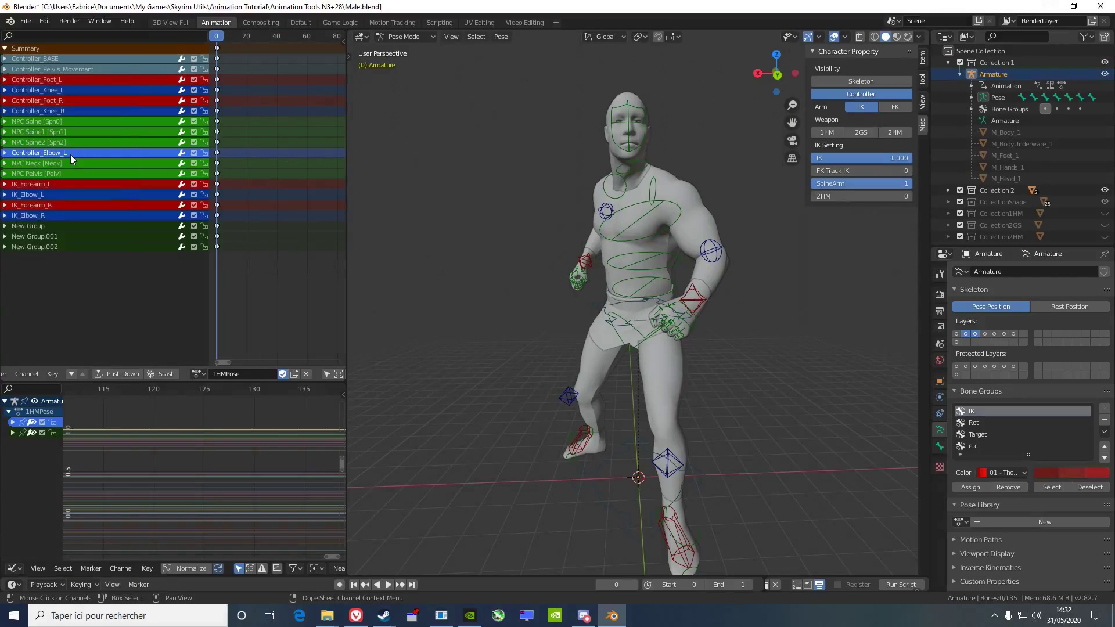
# Put the Controller_Elbow_L channels and the NPC Spine [Spn0] channels each into a new channel group.
pyautogui.rightClick(71, 154)
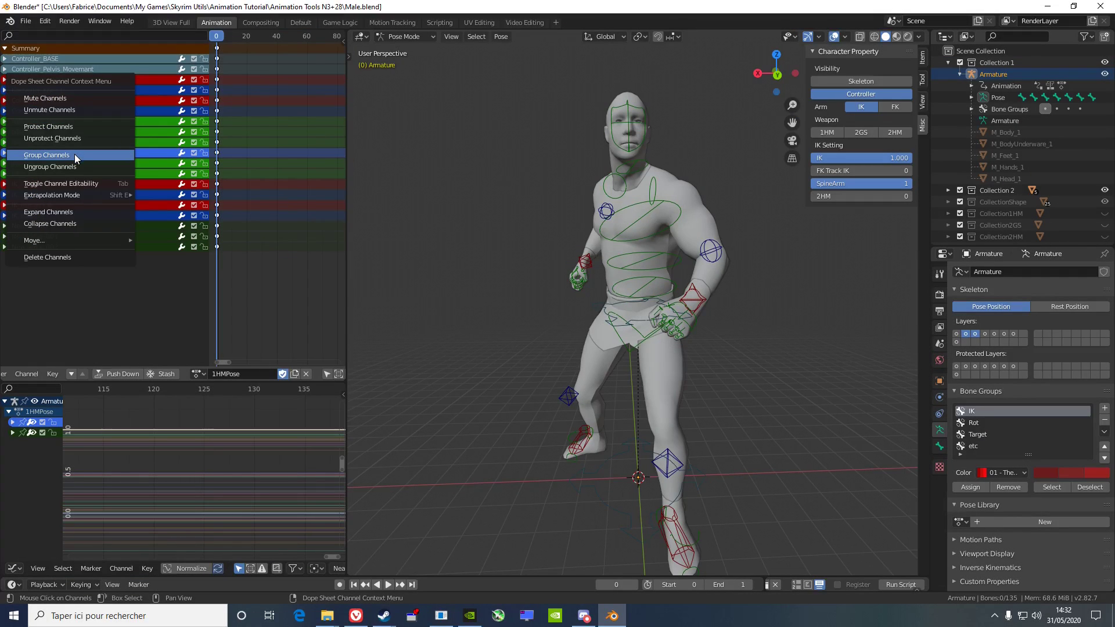
pyautogui.click(74, 155)
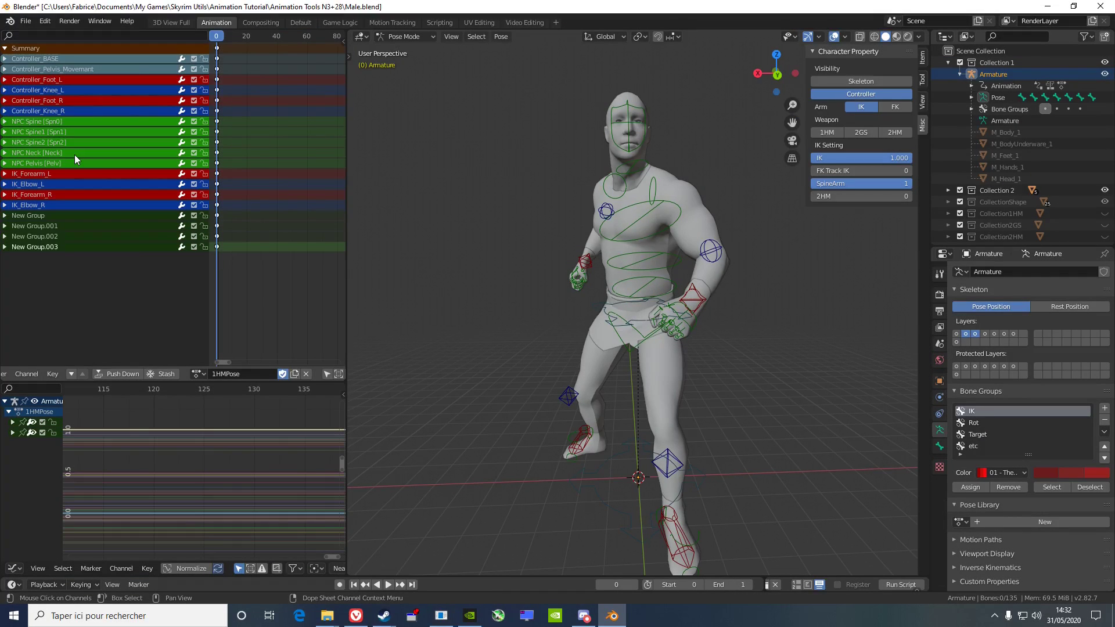
pyautogui.click(79, 120)
pyautogui.rightClick(79, 121)
pyautogui.click(79, 120)
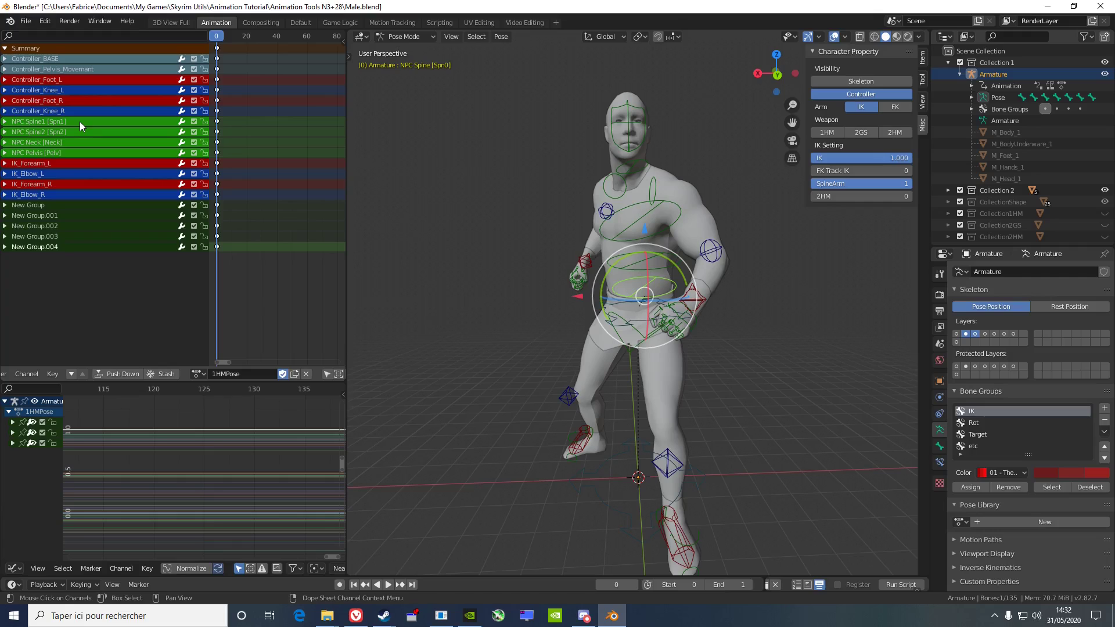
# Select all the New Group channels and merge them into a single channel group.
pyautogui.press('b')
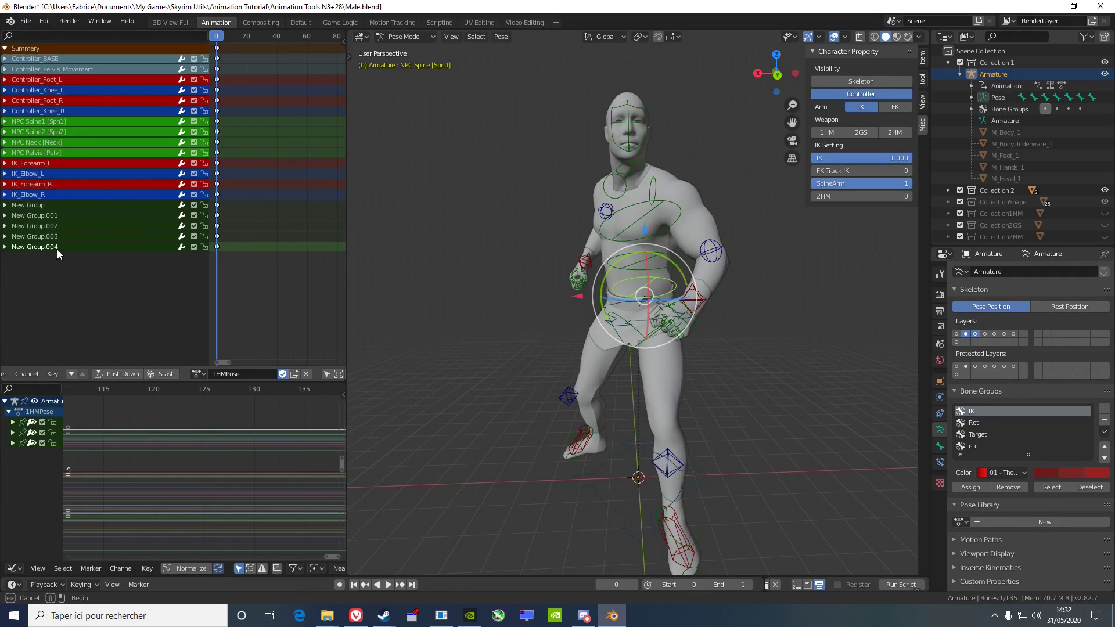
pyautogui.moveTo(57, 241); pyautogui.dragTo(64, 210)
pyautogui.rightClick(64, 211)
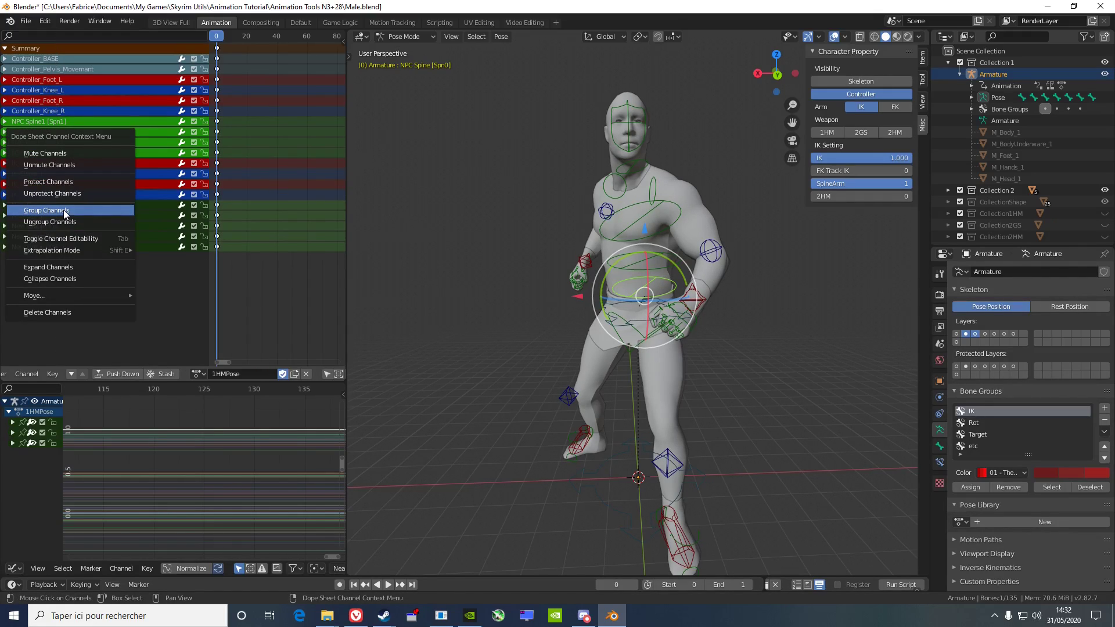
pyautogui.click(63, 211)
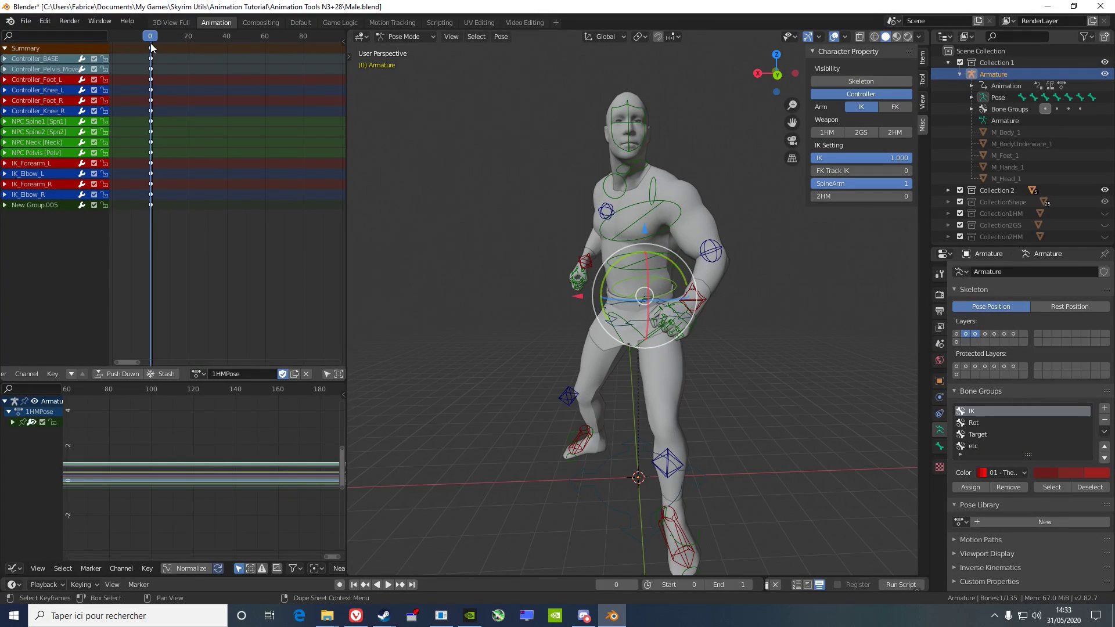
# Paste the pose keyframes of all channels at frame 40 and run the playback briefly.
pyautogui.moveTo(149, 37); pyautogui.dragTo(191, 44)
pyautogui.hotkey('ctrl', 'v')
pyautogui.press('space')
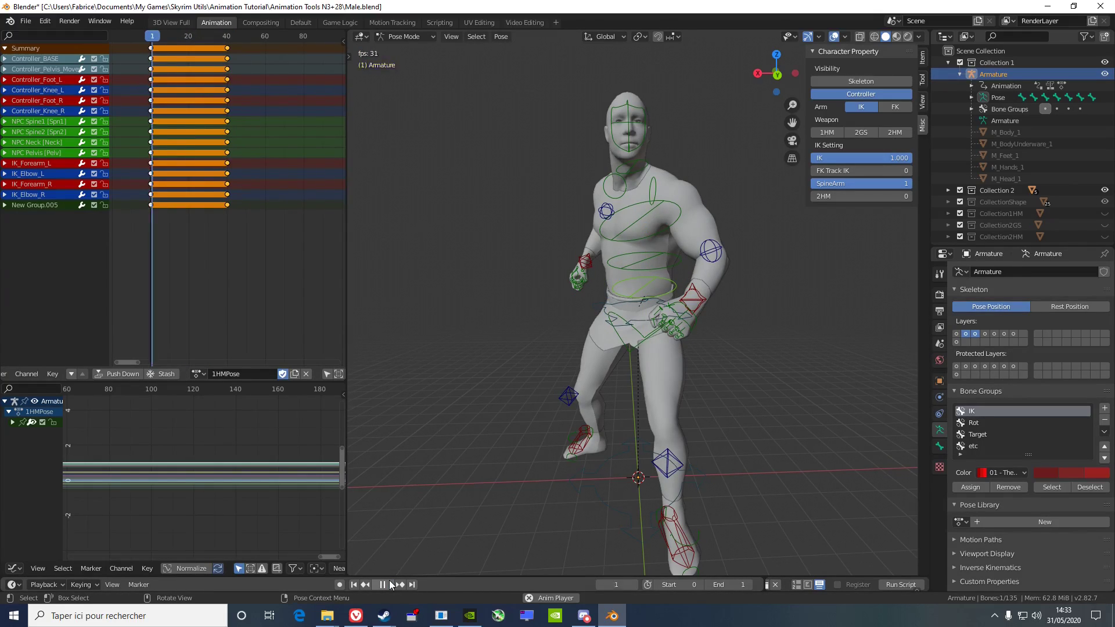
pyautogui.press('space')
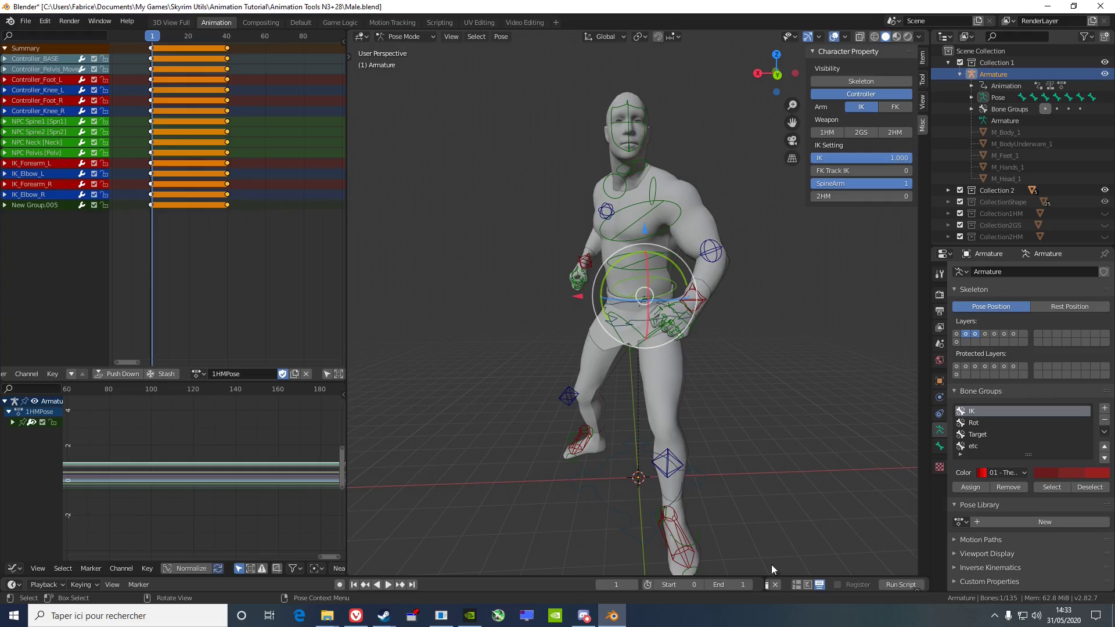
# Set the animation's end frame to 40 and play the animation to check it.
pyautogui.click(728, 584)
pyautogui.write('40')
pyautogui.press('Return')
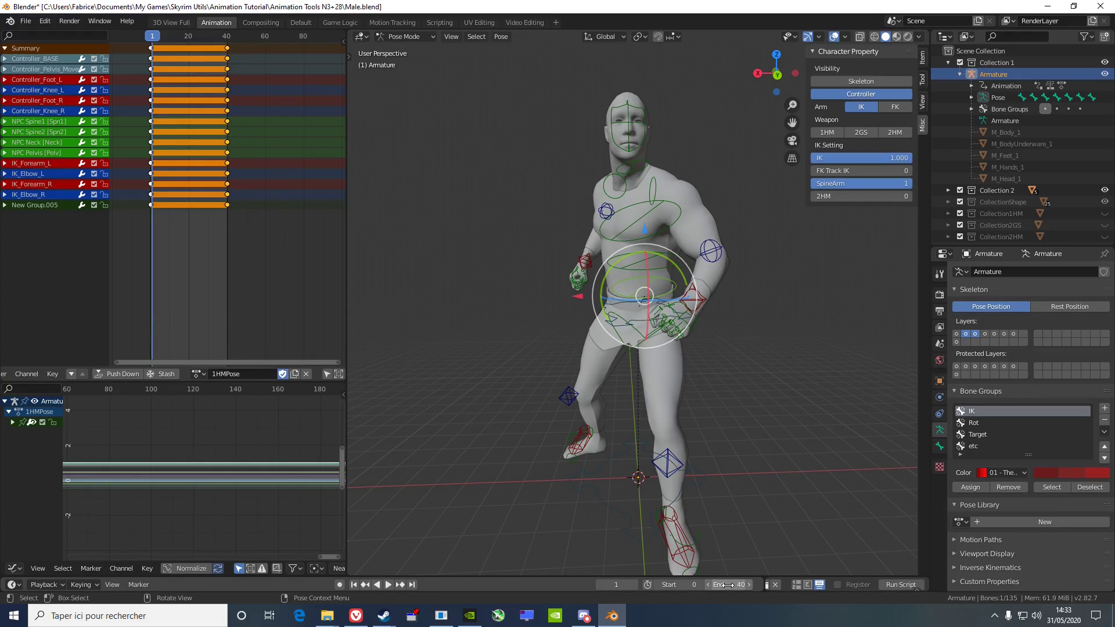
pyautogui.click(388, 585)
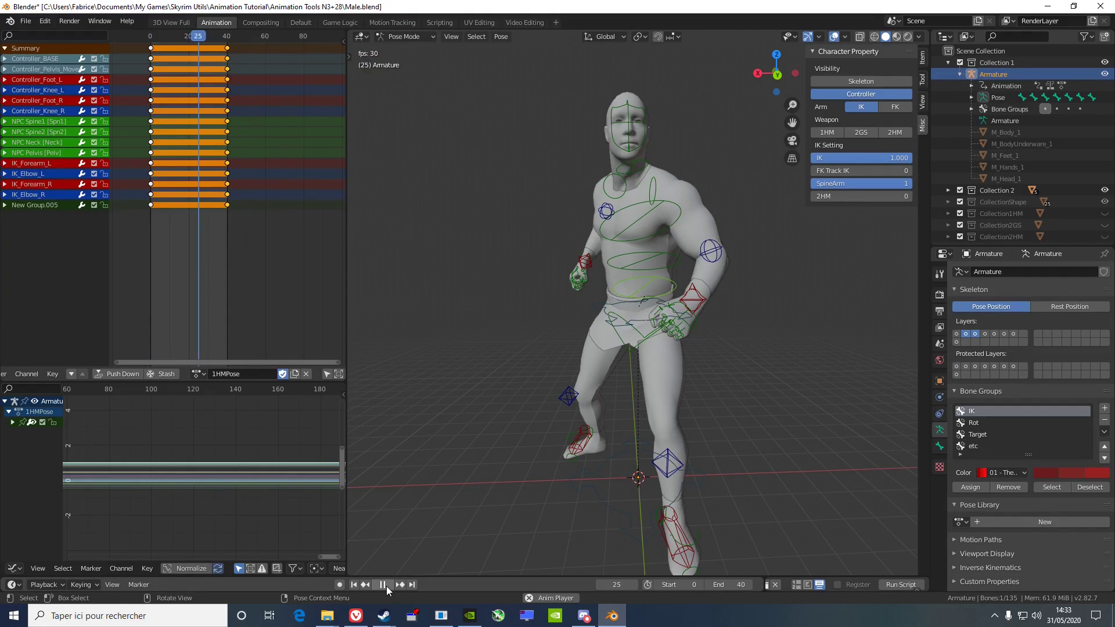
pyautogui.click(386, 585)
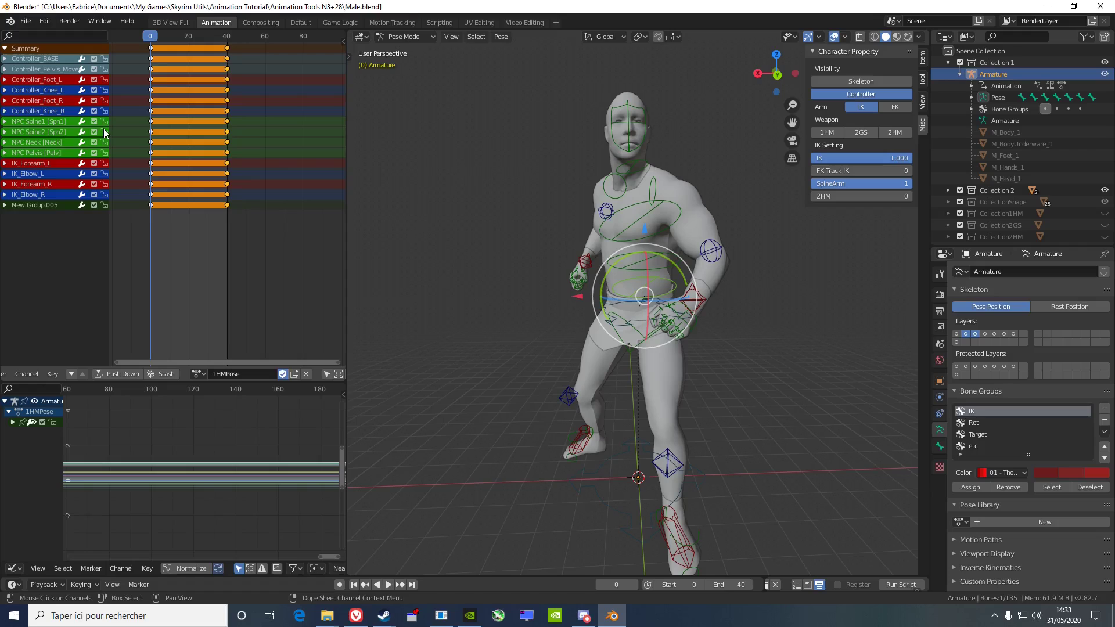
# Try raising the IK_Forearm_L bone in front of the body and rotating it at frame 0.
pyautogui.click(32, 163)
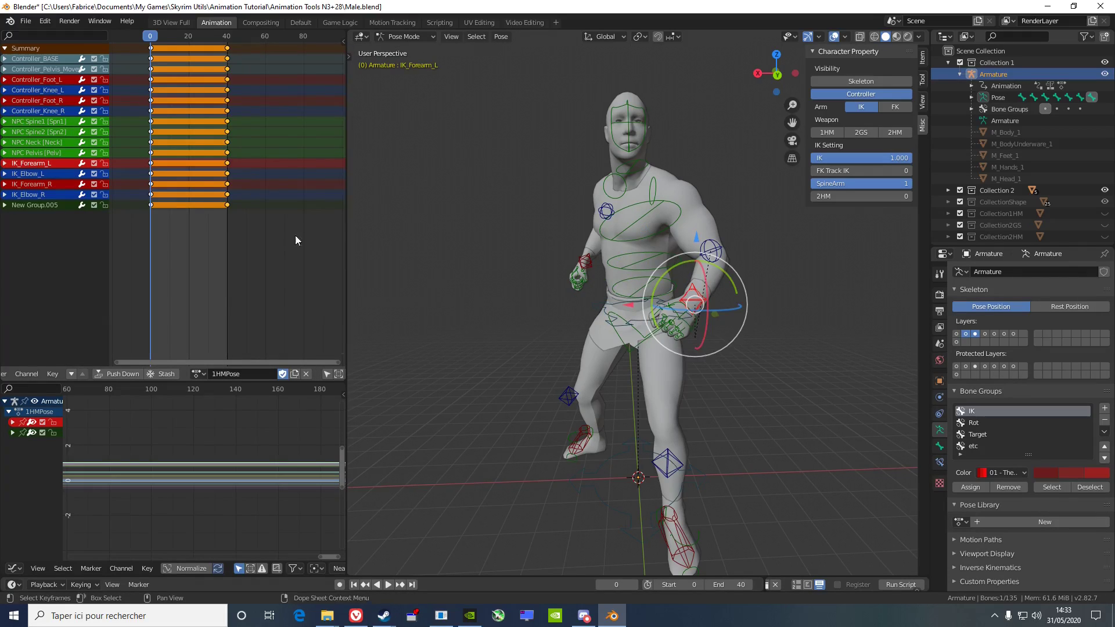
pyautogui.moveTo(581, 325); pyautogui.dragTo(720, 297, button='middle')
pyautogui.press('g')
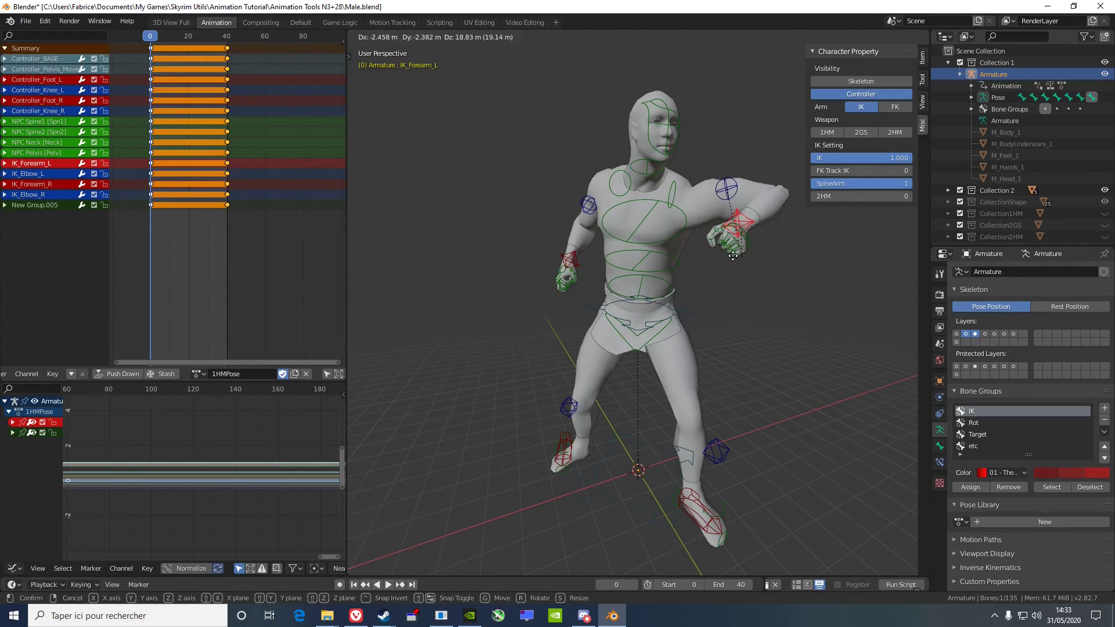
pyautogui.click(733, 256)
pyautogui.moveTo(733, 256); pyautogui.dragTo(570, 239, button='middle')
pyautogui.press('r')
pyautogui.click(673, 250)
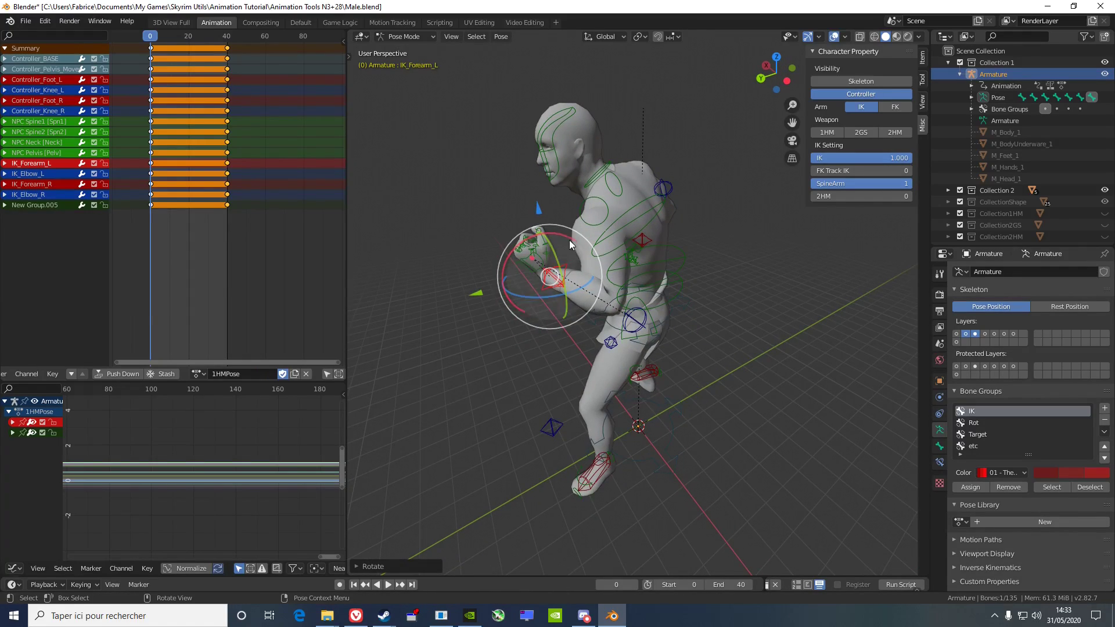
pyautogui.press('r')
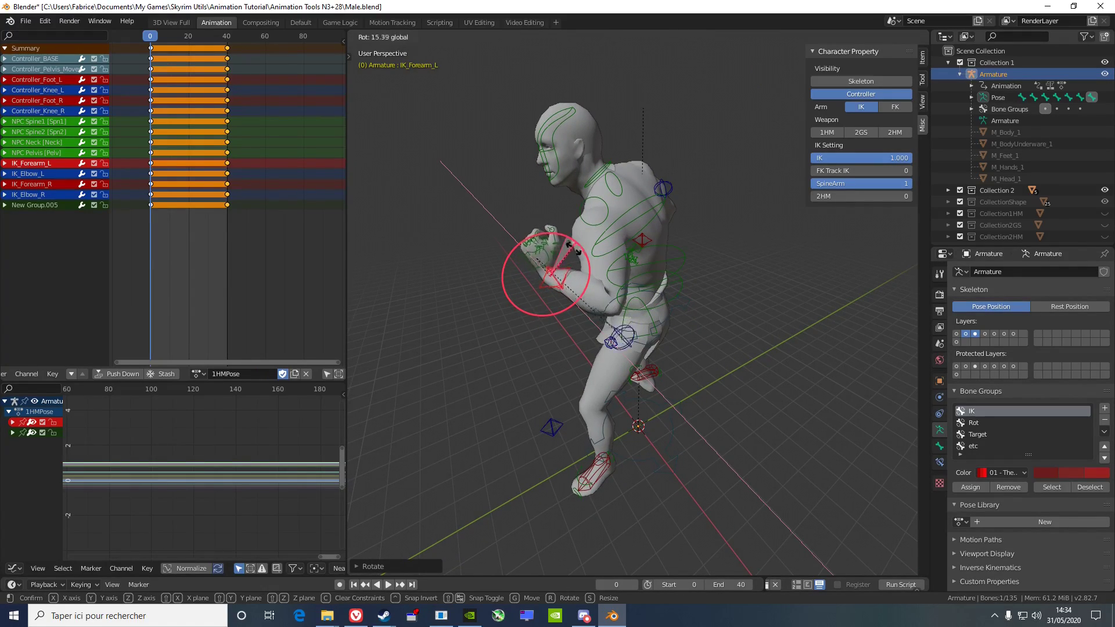
pyautogui.click(578, 257)
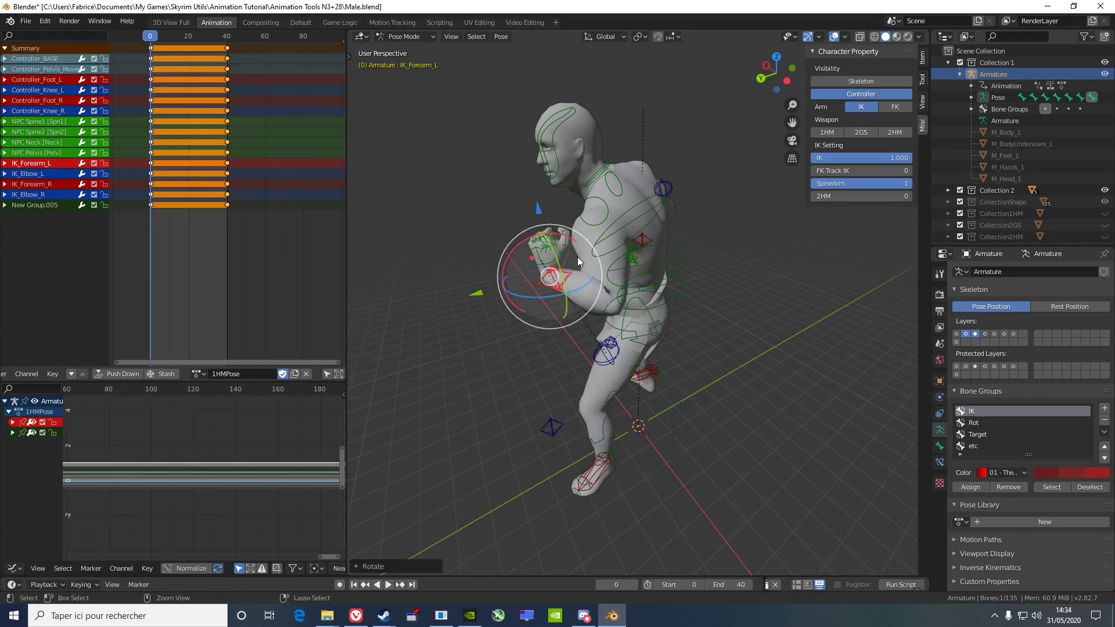
# Undo the left forearm's move and rotations, and set the IK_Forearm_L bone's rotation mode to XYZ Euler.
pyautogui.click(926, 61)
pyautogui.hotkey('ctrl', 'z')
pyautogui.hotkey('ctrl', 'z')
pyautogui.hotkey('ctrl', 'z')
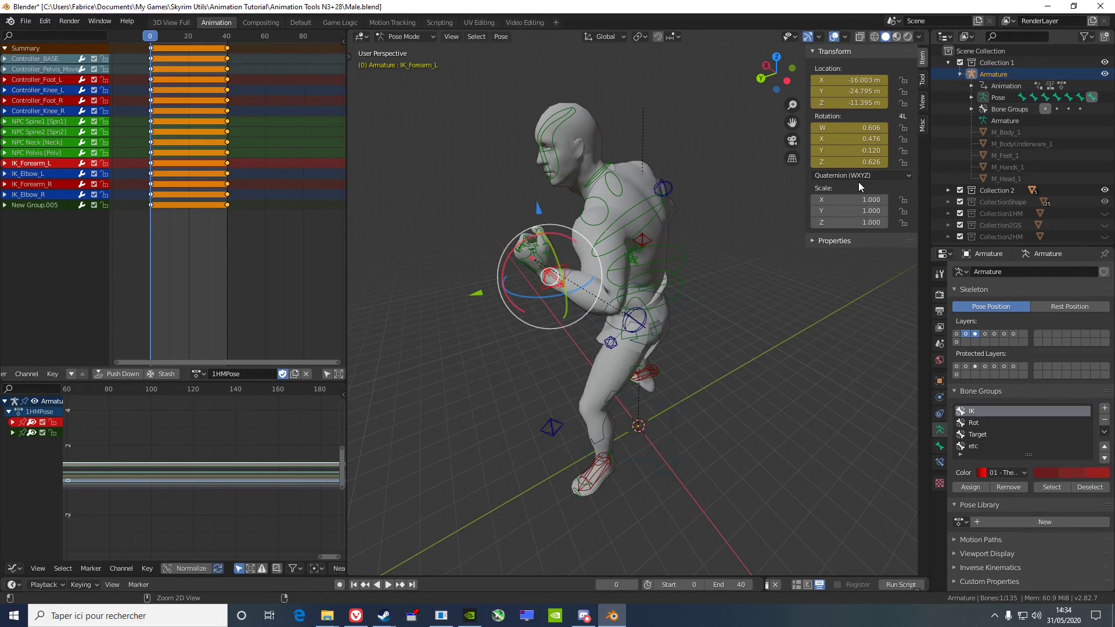
pyautogui.click(862, 176)
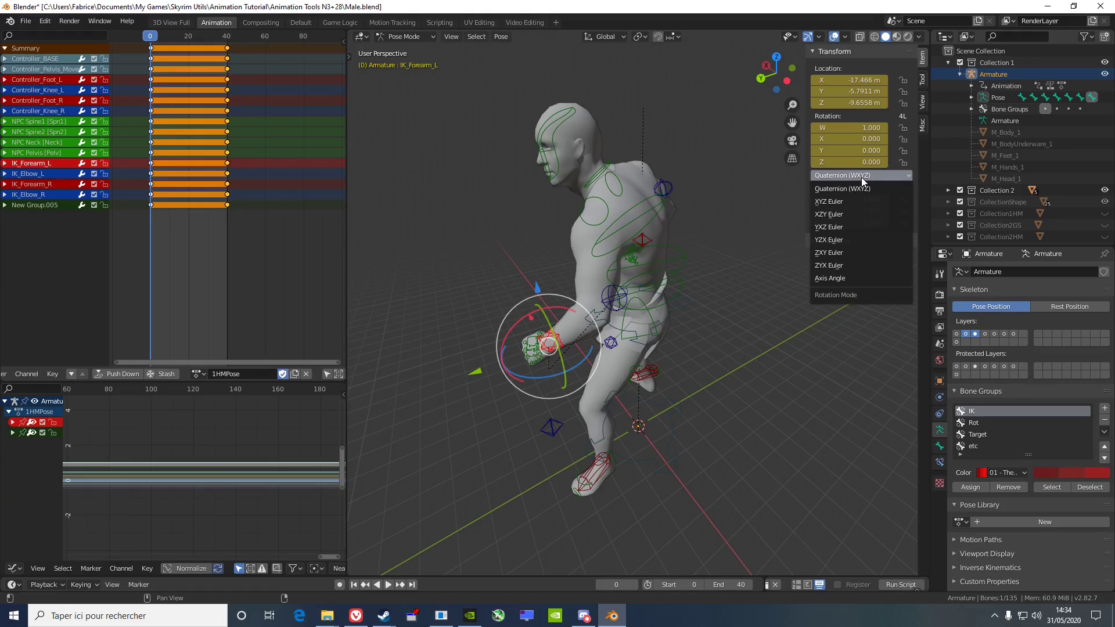
pyautogui.click(856, 199)
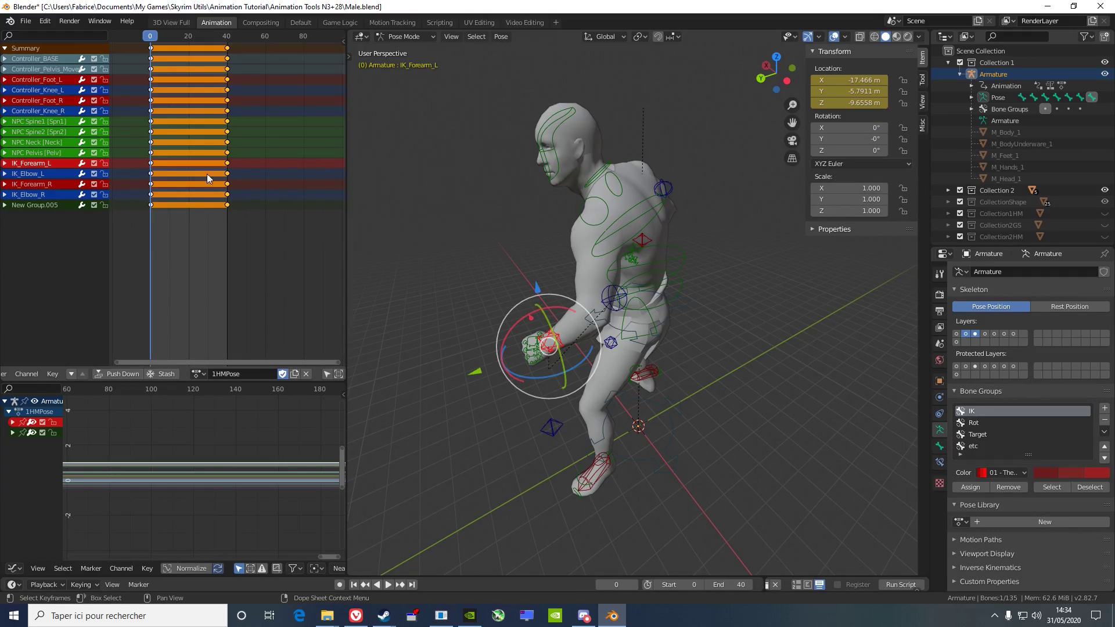
# Set the IK_Forearm_R bone's rotation mode to XYZ Euler.
pyautogui.click(59, 185)
pyautogui.click(844, 174)
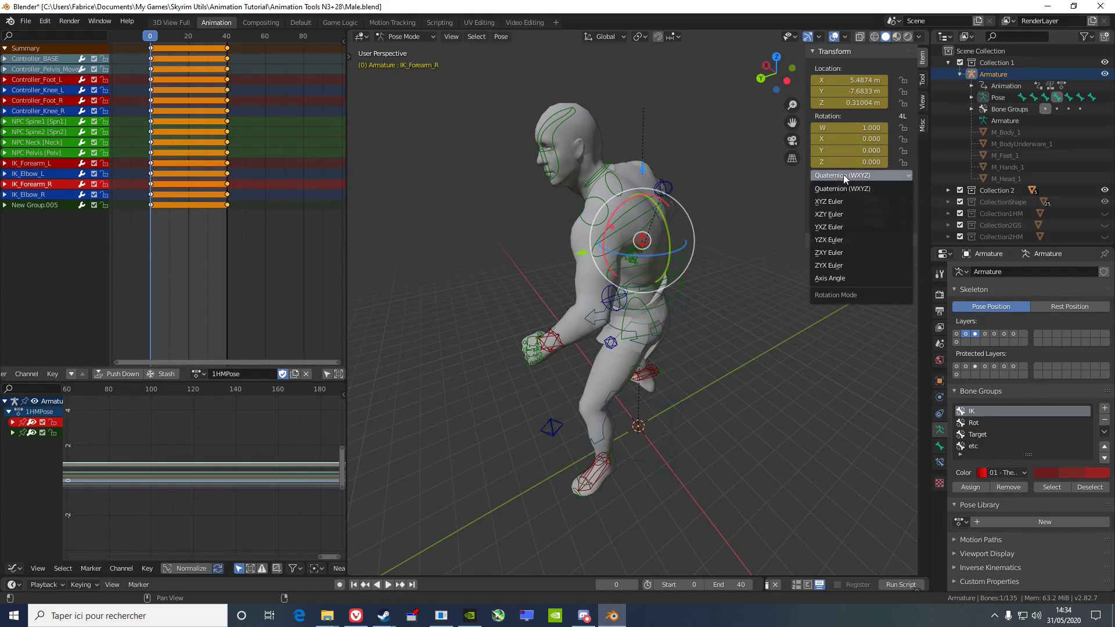
pyautogui.click(844, 200)
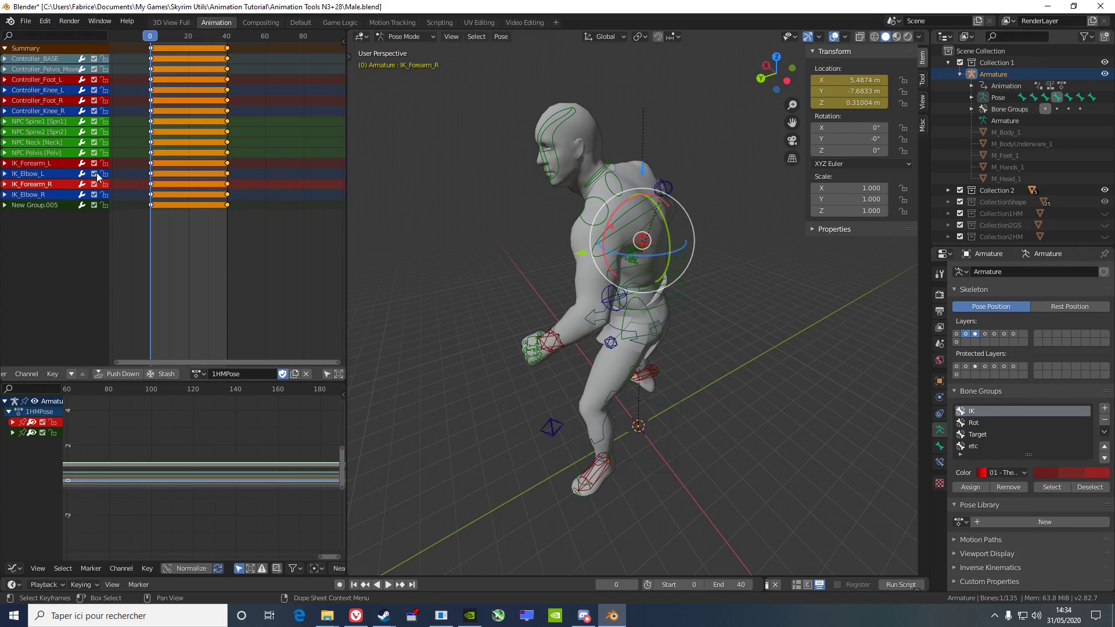
# Raise the IK_Forearm_L bone vertically to chest height and rotate it to about X 37°, Y -37°, Z 61°.
pyautogui.click(55, 163)
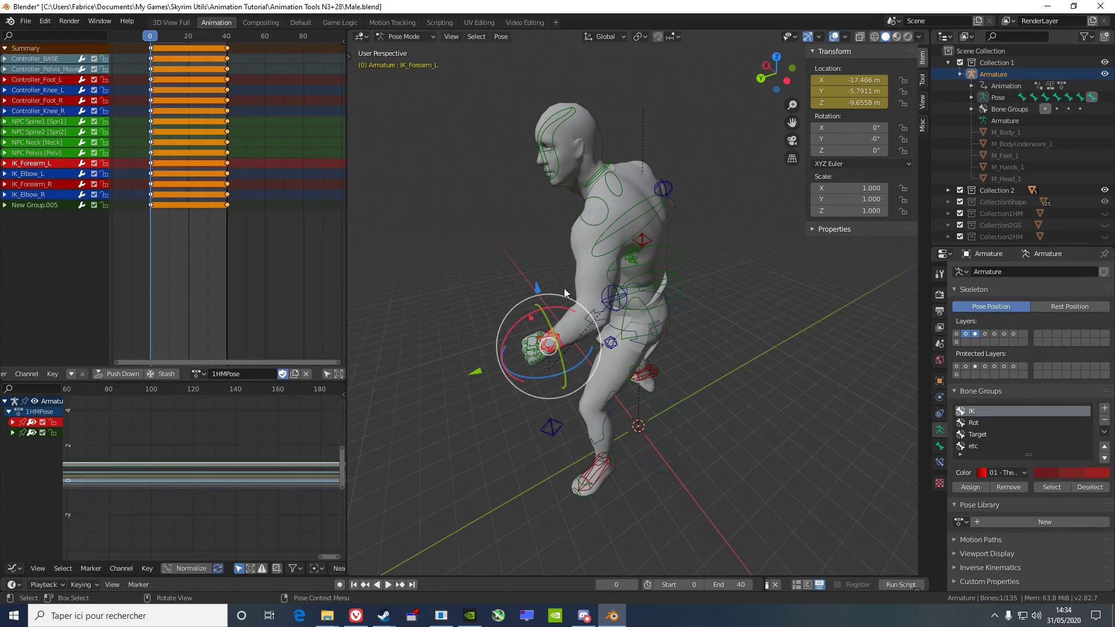
pyautogui.press('g')
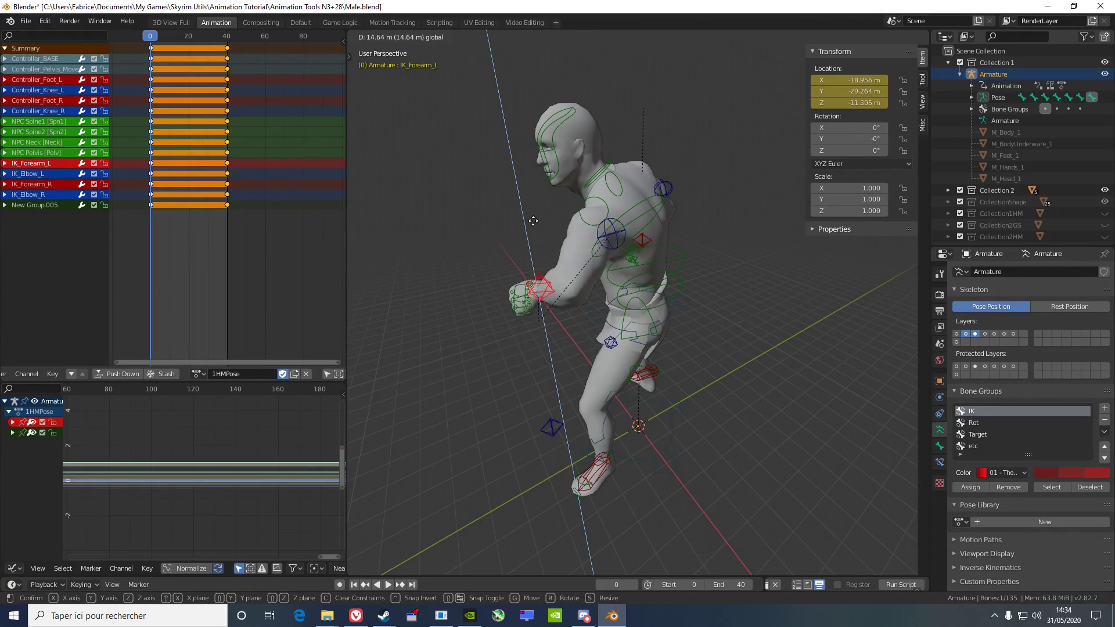
pyautogui.click(546, 259)
pyautogui.moveTo(535, 245); pyautogui.dragTo(554, 286)
pyautogui.moveTo(555, 285); pyautogui.dragTo(616, 279, button='middle')
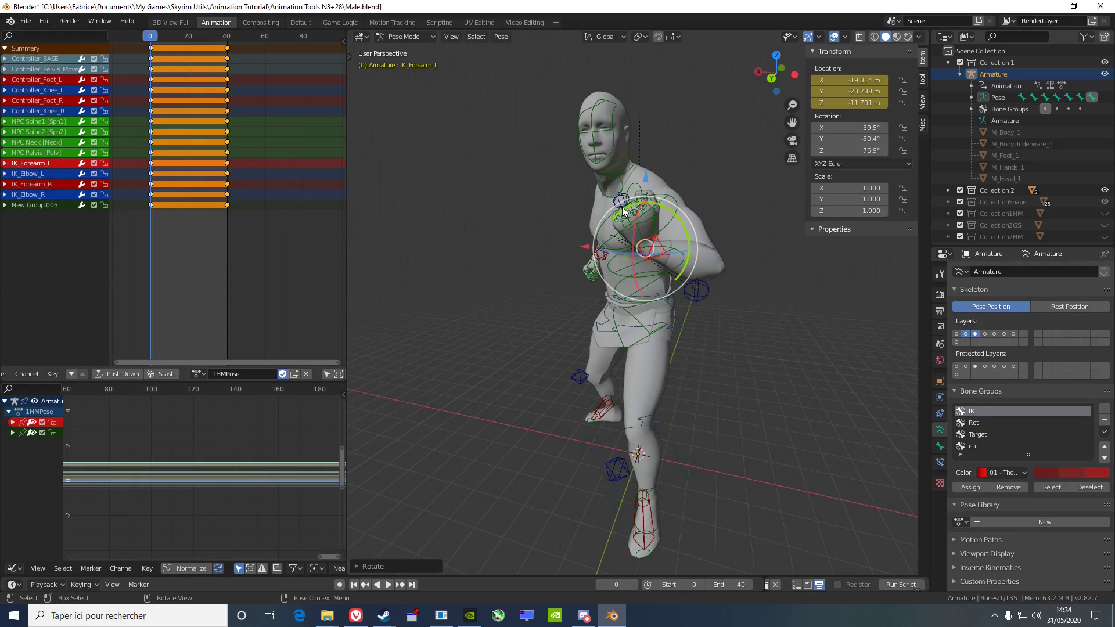
pyautogui.moveTo(621, 212); pyautogui.dragTo(577, 245)
pyautogui.moveTo(576, 245); pyautogui.dragTo(633, 264, button='middle')
# Move the IK_Forearm_R bone forward and up in front of the chest, to about X 30.2, Y -25.9, Z 8.0 m.
pyautogui.click(46, 185)
pyautogui.moveTo(547, 312); pyautogui.dragTo(620, 305, button='middle')
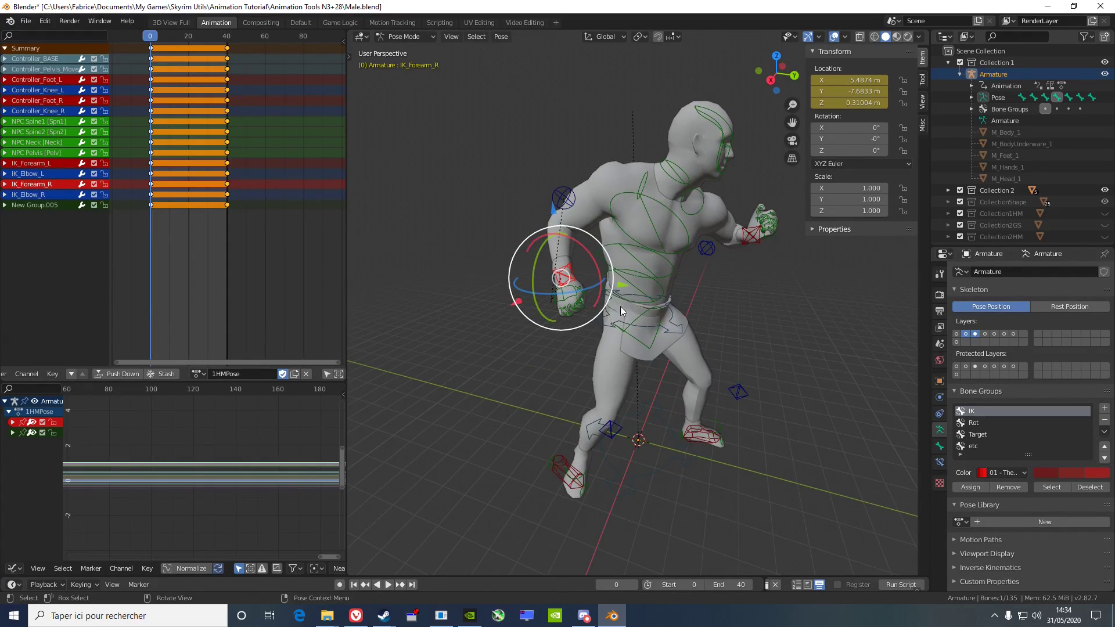
pyautogui.press('g')
pyautogui.click(687, 248)
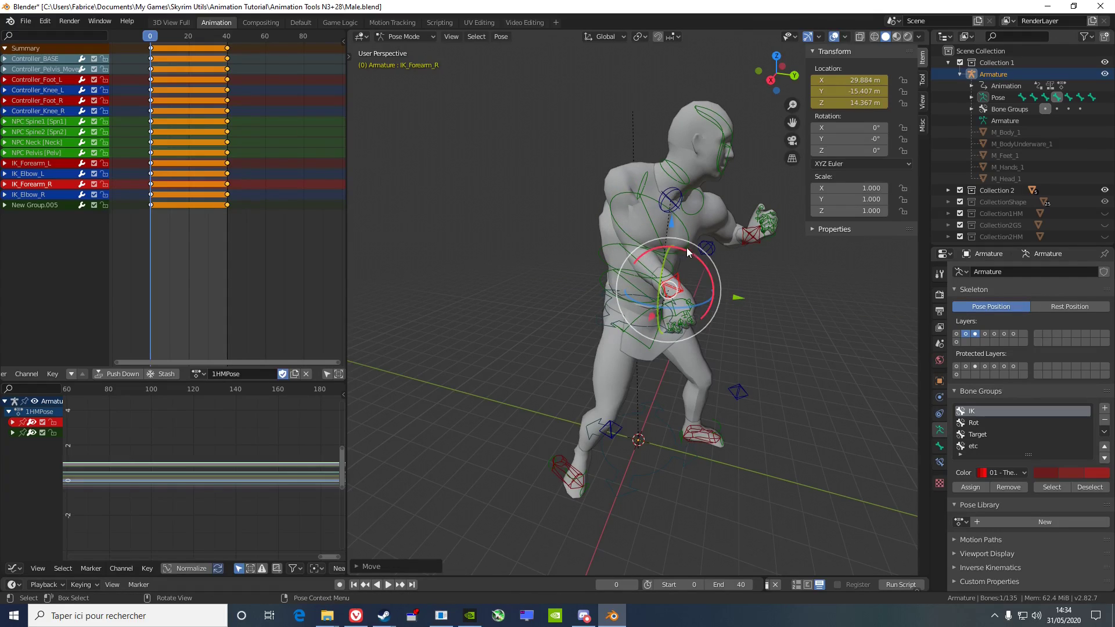
pyautogui.press('g')
pyautogui.click(719, 238)
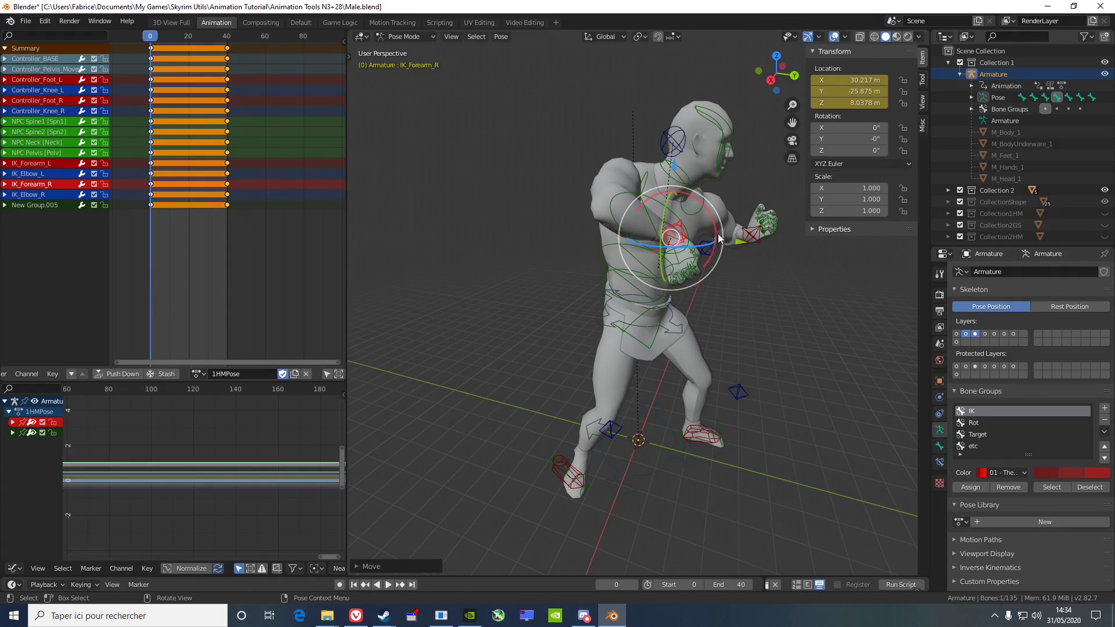
# Rotate IK_Forearm_R to about X 1°, Y 24°, Z -63° so the fist points up, and nudge it along the global X axis.
pyautogui.press('r')
pyautogui.click(692, 251)
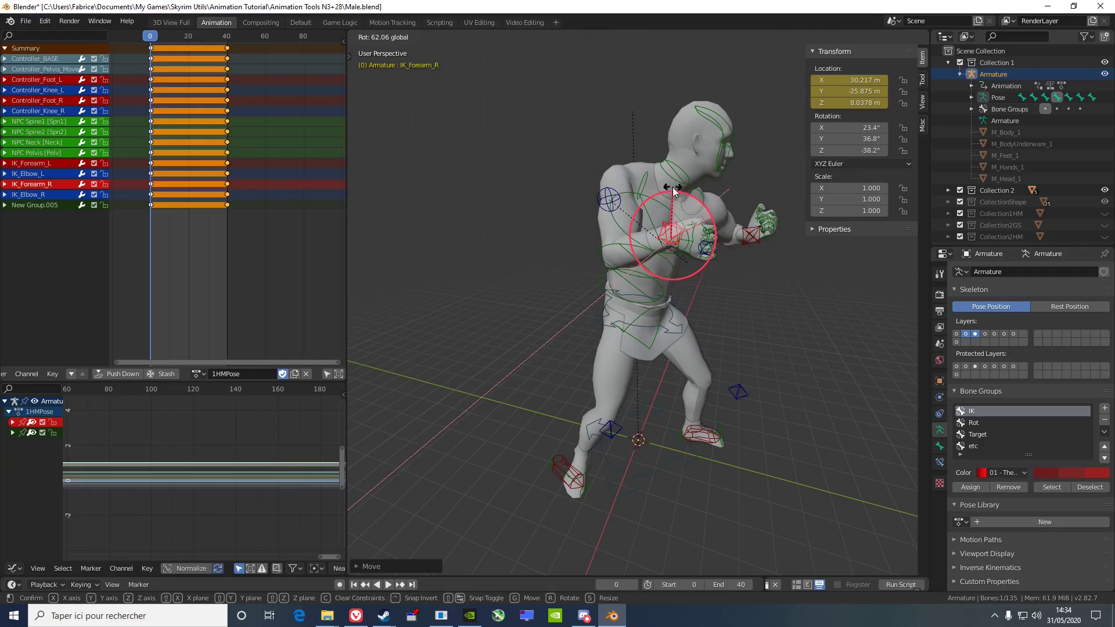
pyautogui.moveTo(691, 251); pyautogui.dragTo(599, 200, button='middle')
pyautogui.moveTo(599, 201); pyautogui.dragTo(517, 242)
pyautogui.press('g')
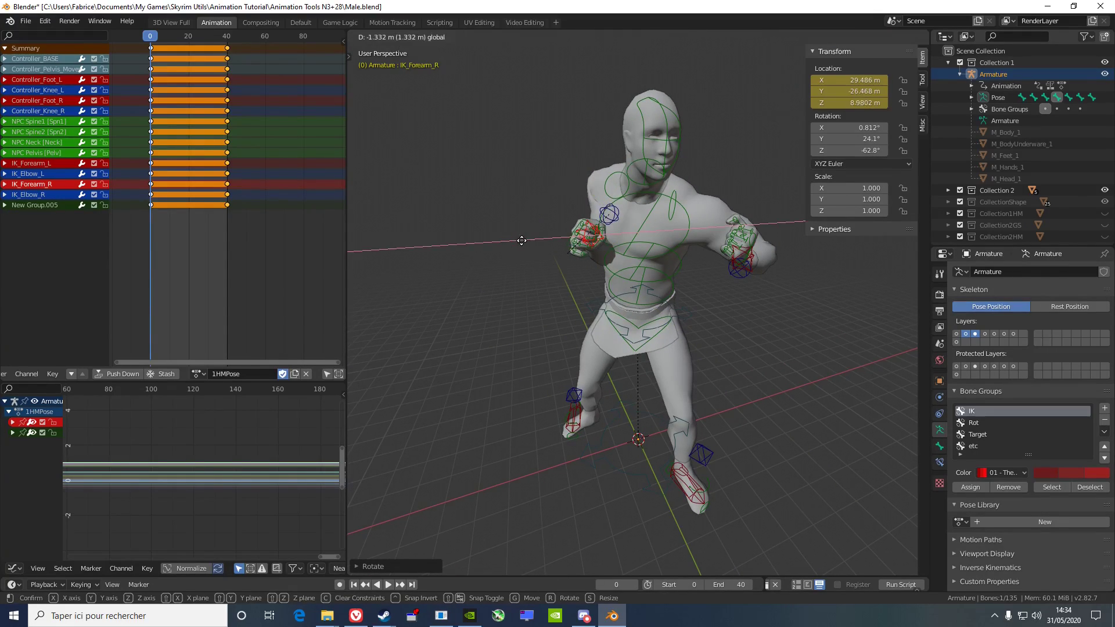
pyautogui.click(560, 241)
# Move IK_Elbow_L to about X 4.7, Y 21.1, Z -0.6 m and IK_Elbow_R outward to about X 24.1, Y 11.2, Z 10.5 m.
pyautogui.click(35, 173)
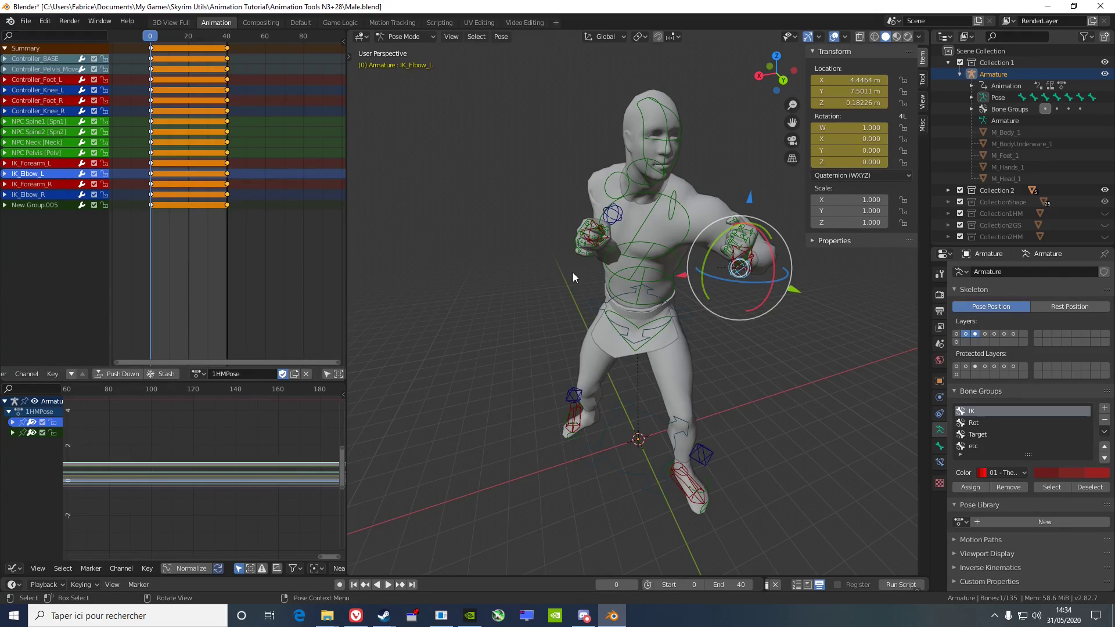
pyautogui.press('g')
pyautogui.click(581, 292)
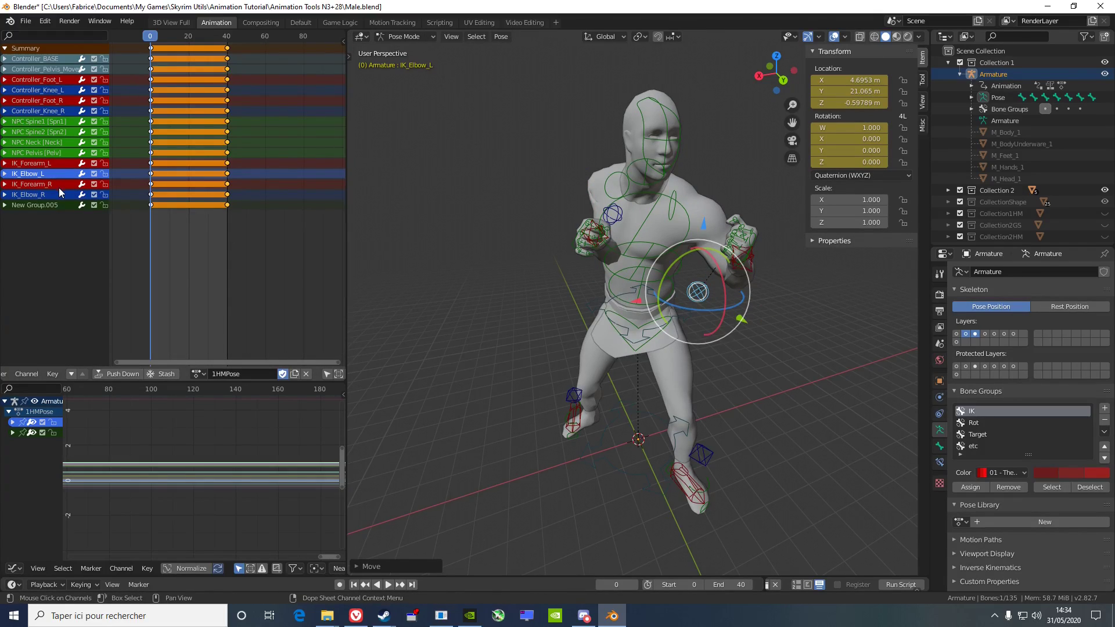
pyautogui.click(47, 195)
pyautogui.press('g')
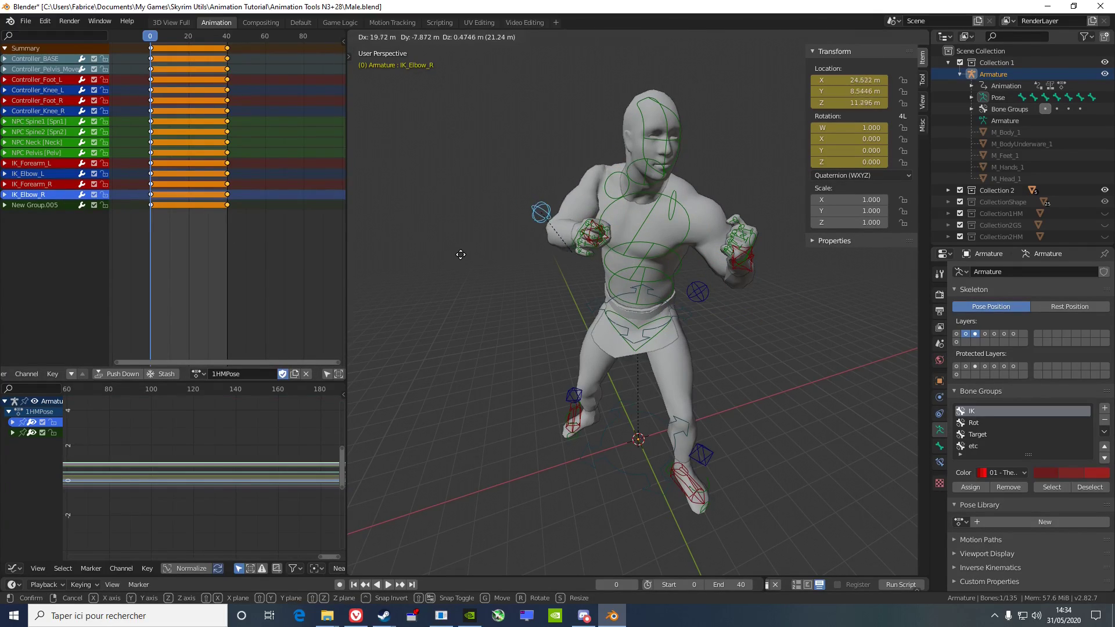
pyautogui.click(459, 268)
pyautogui.moveTo(459, 268); pyautogui.dragTo(587, 285, button='middle')
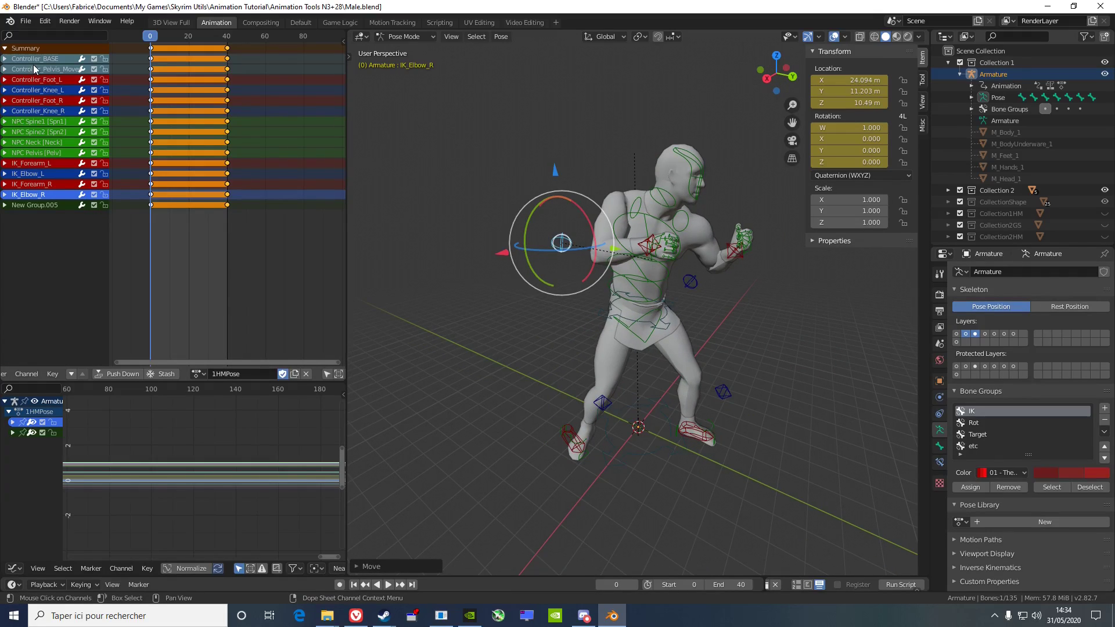
# Rotate the Controller_Pelvis_Movement bone slightly about the global X axis to tilt the torso, and select the Controller_Foot_L bone.
pyautogui.click(64, 70)
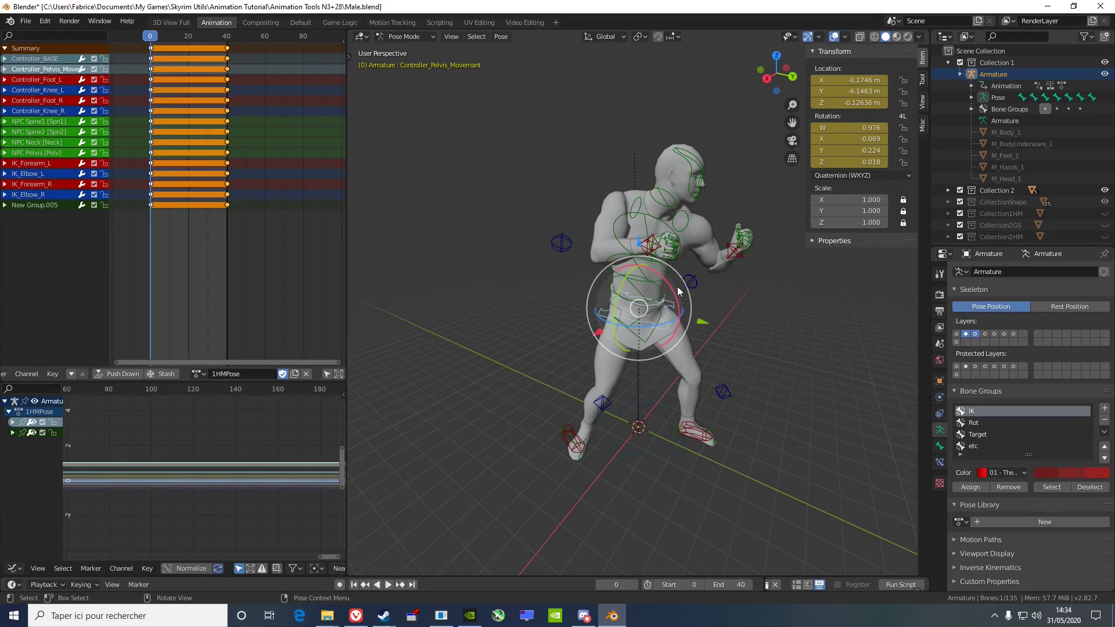
pyautogui.moveTo(669, 289); pyautogui.dragTo(675, 319)
pyautogui.click(61, 81)
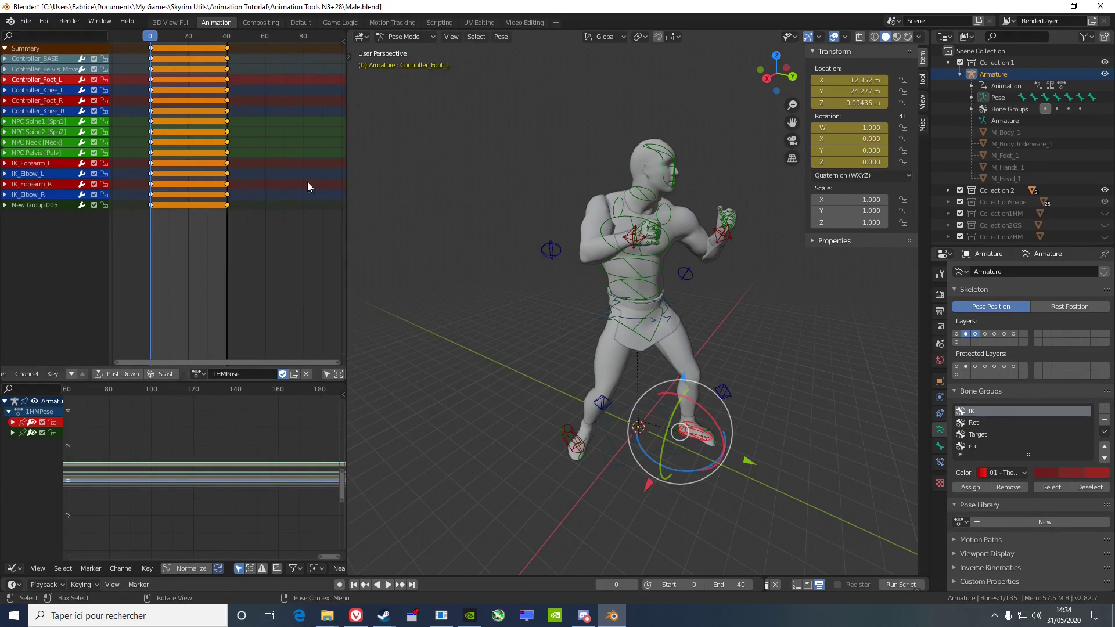
# Reset the NPC Spine2 bone's quaternion rotation by setting X, Y and Z to 0.
pyautogui.click(50, 120)
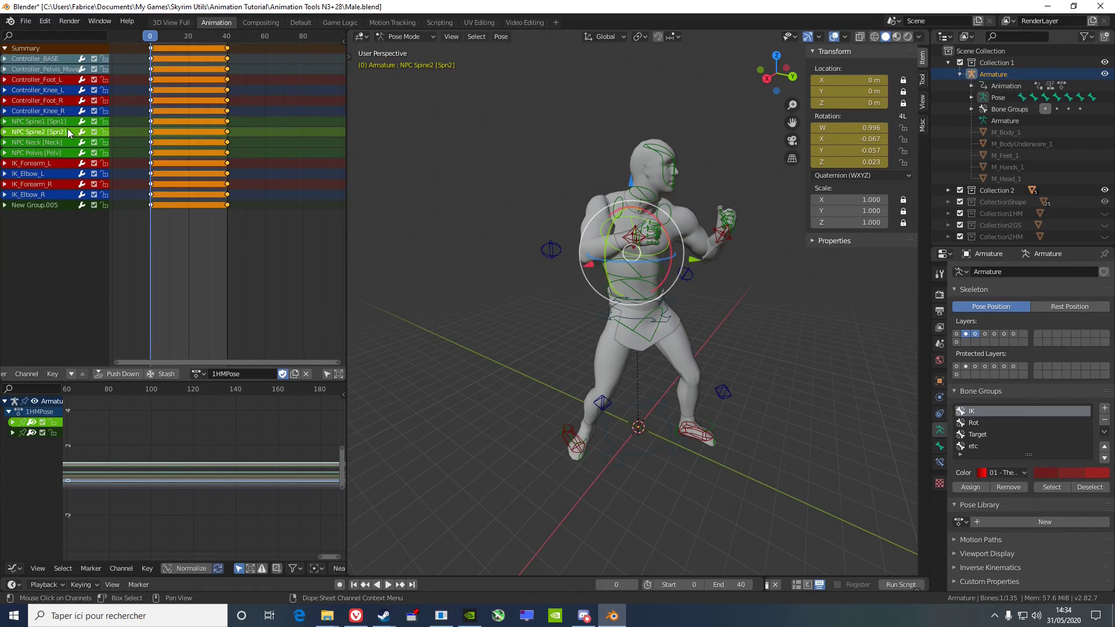
pyautogui.click(54, 132)
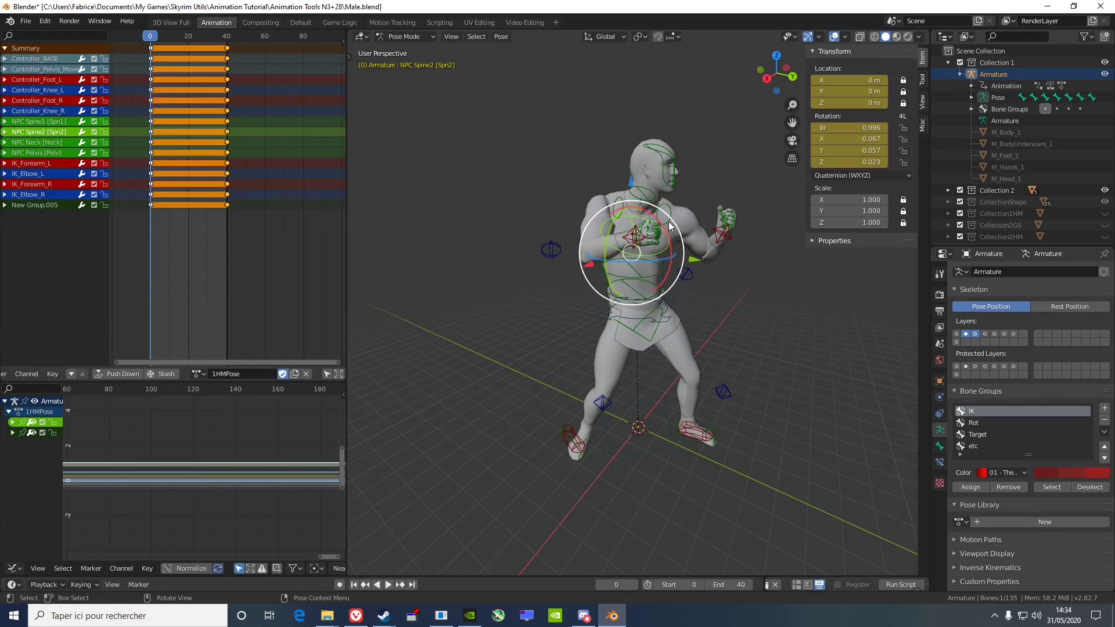
pyautogui.moveTo(661, 223); pyautogui.dragTo(652, 203)
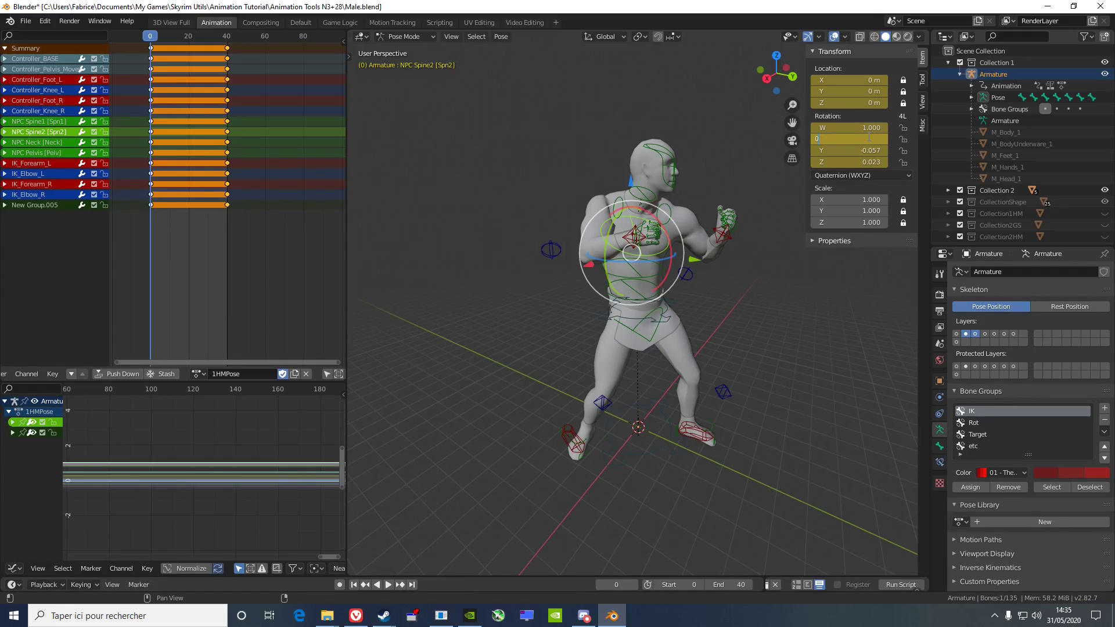
pyautogui.press('Return')
pyautogui.press('Return')
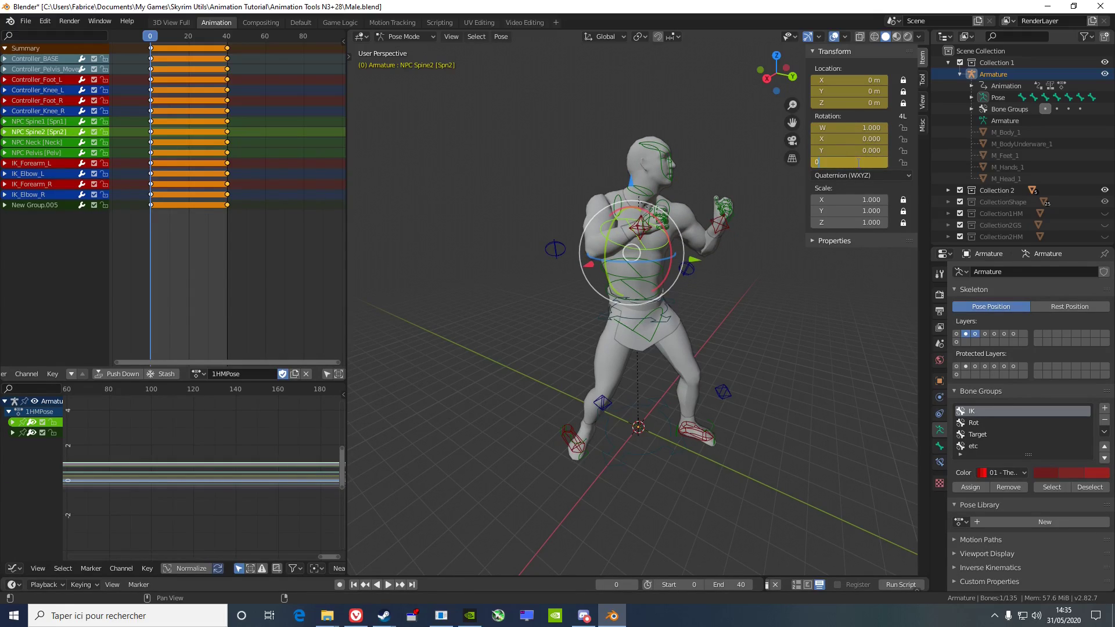
pyautogui.press('Return')
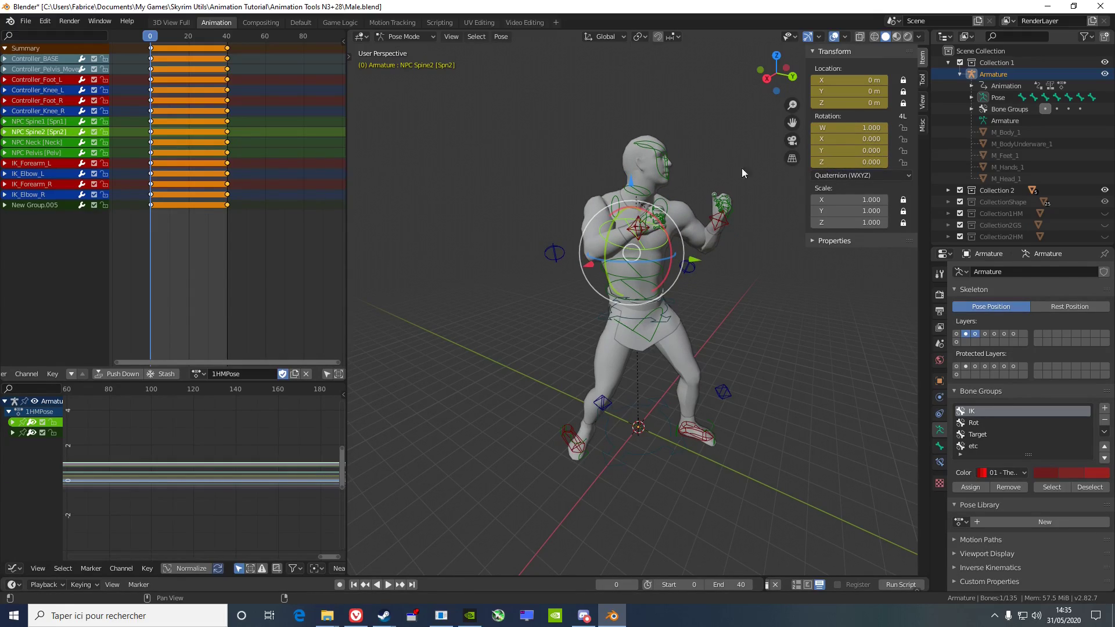
# Rotate the NPC Spine1 bone to about W 0.978, X -0.170, Y -0.084, Z 0.087 to turn the upper body.
pyautogui.click(48, 123)
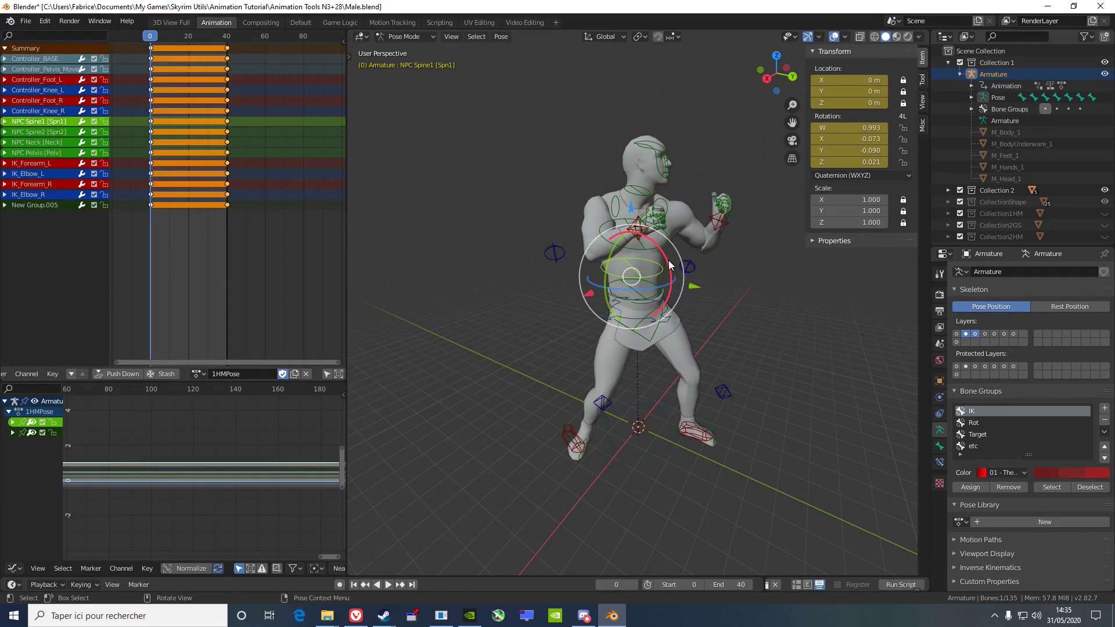
pyautogui.moveTo(668, 260); pyautogui.dragTo(696, 287)
pyautogui.moveTo(696, 288); pyautogui.dragTo(616, 290, button='middle')
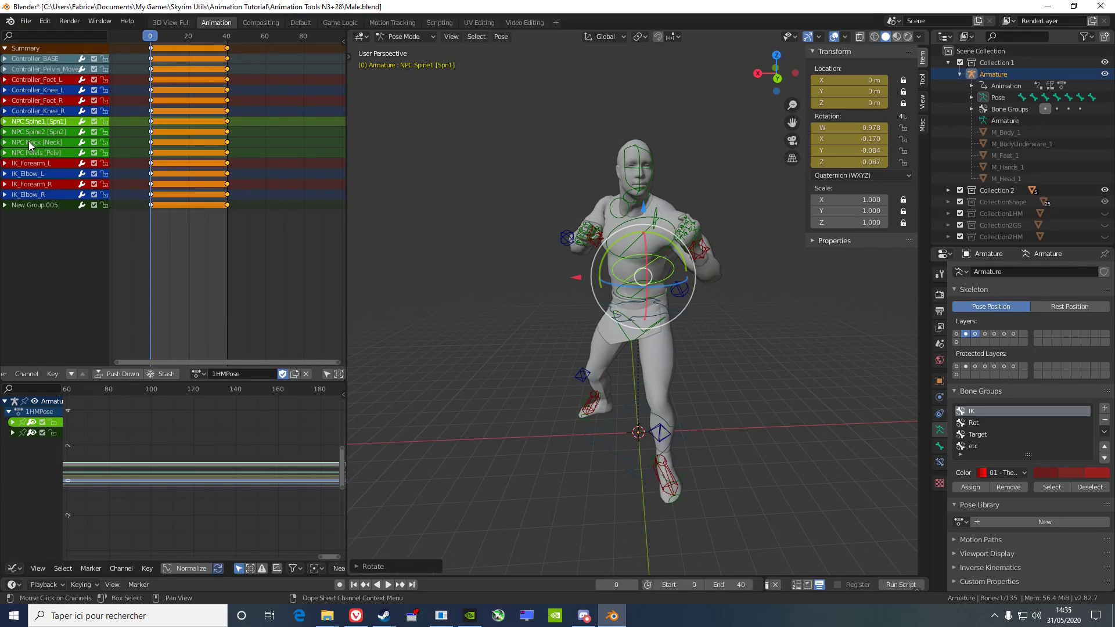
# Move the IK_Forearm_L bone inward along the global X axis, to about X -22.2, Y -23.7, Z -8.9 m.
pyautogui.click(50, 163)
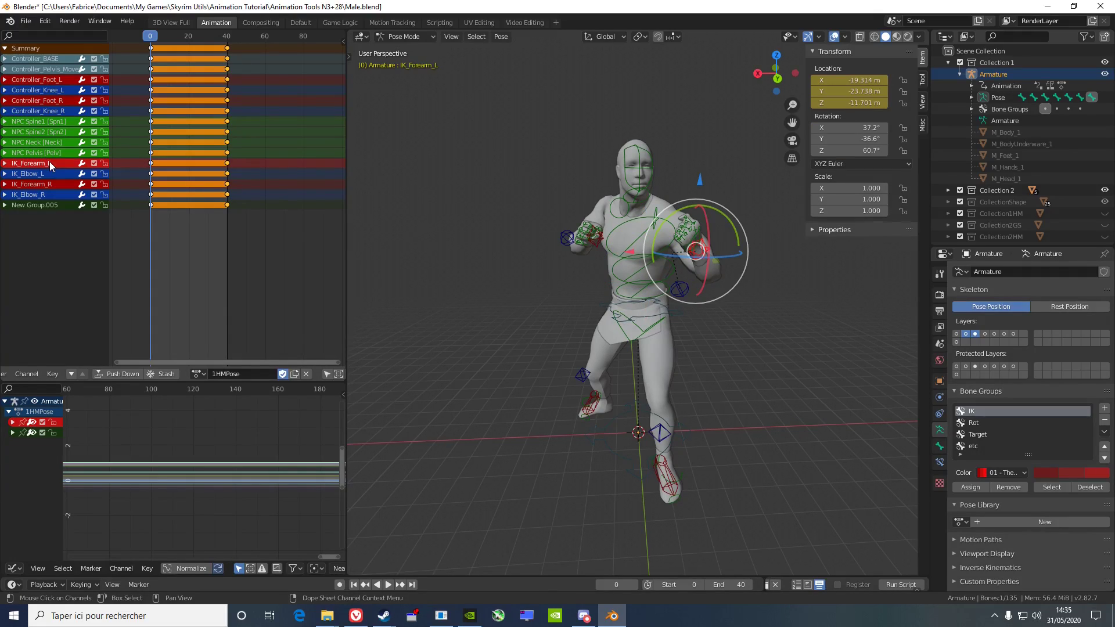
pyautogui.press('g')
pyautogui.click(626, 252)
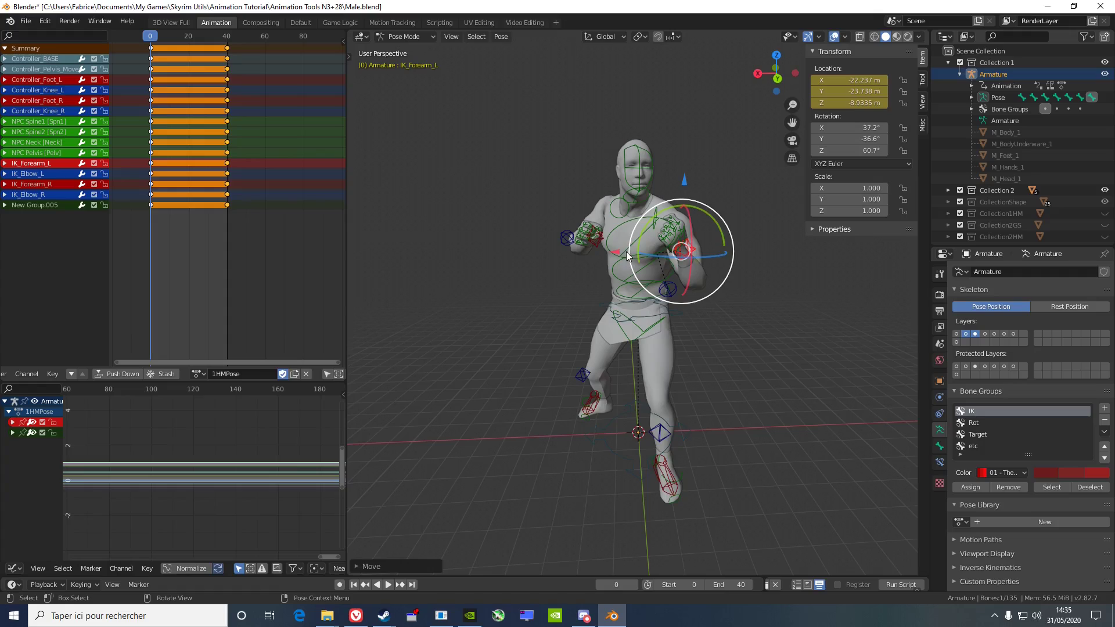
# Undo the frame change that reset the pose, and insert a Whole Character keyframe at frame 0.
pyautogui.click(152, 40)
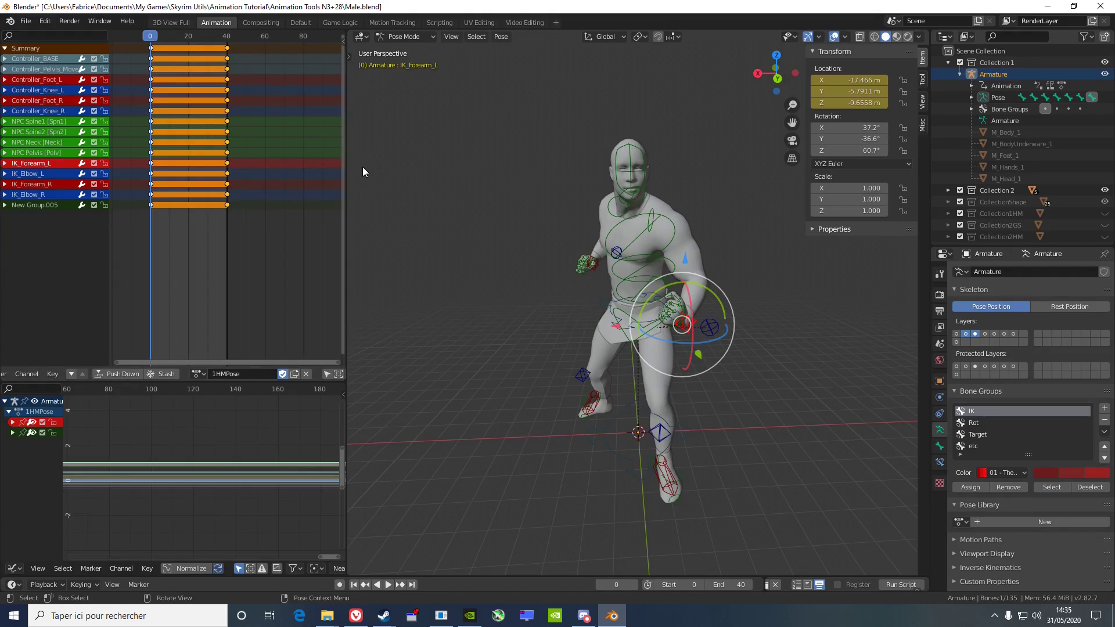
pyautogui.hotkey('ctrl', 'z')
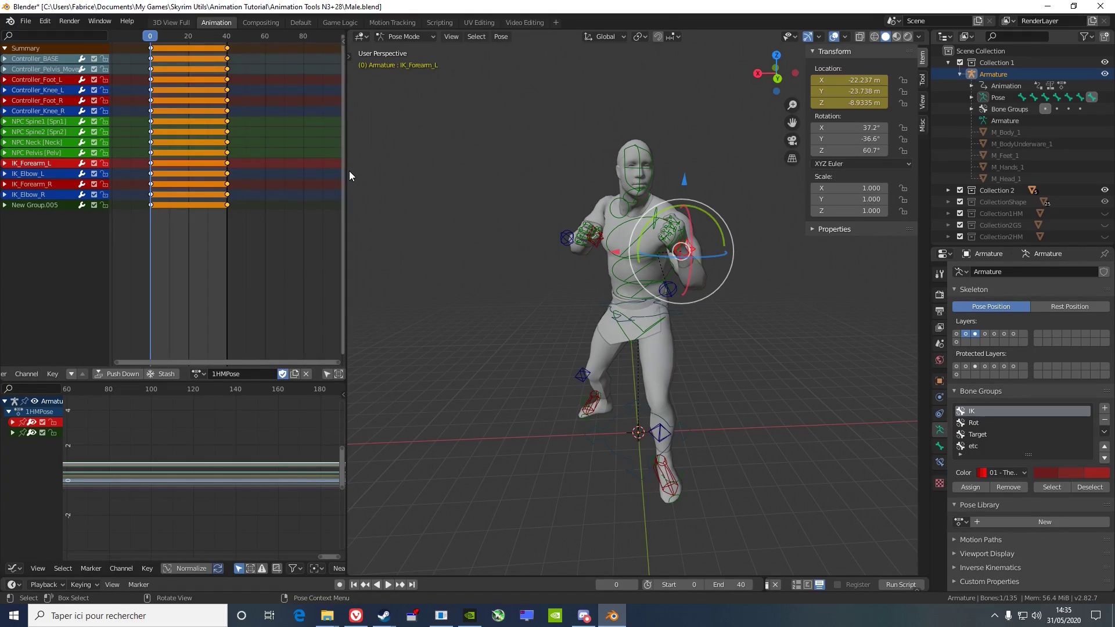
pyautogui.click(500, 37)
pyautogui.moveTo(532, 106)
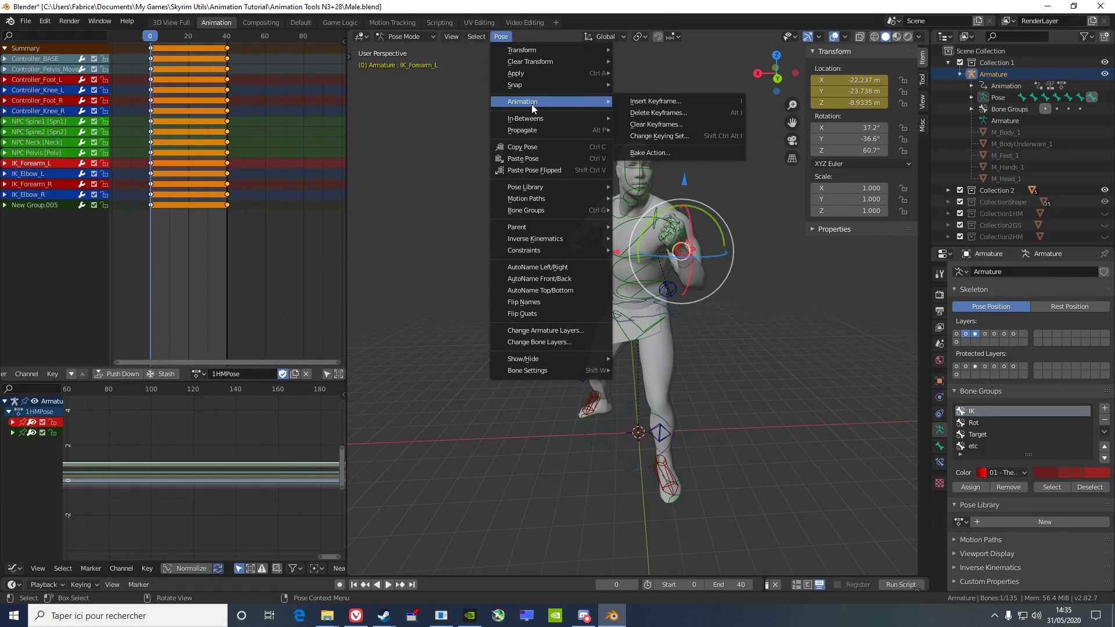
pyautogui.click(636, 100)
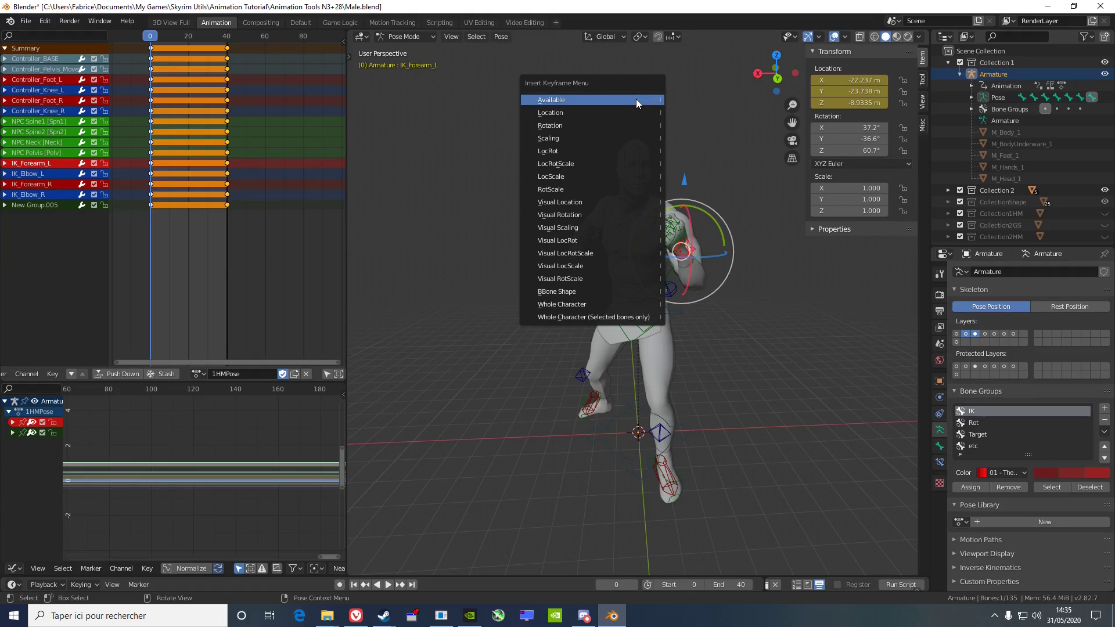
pyautogui.click(604, 301)
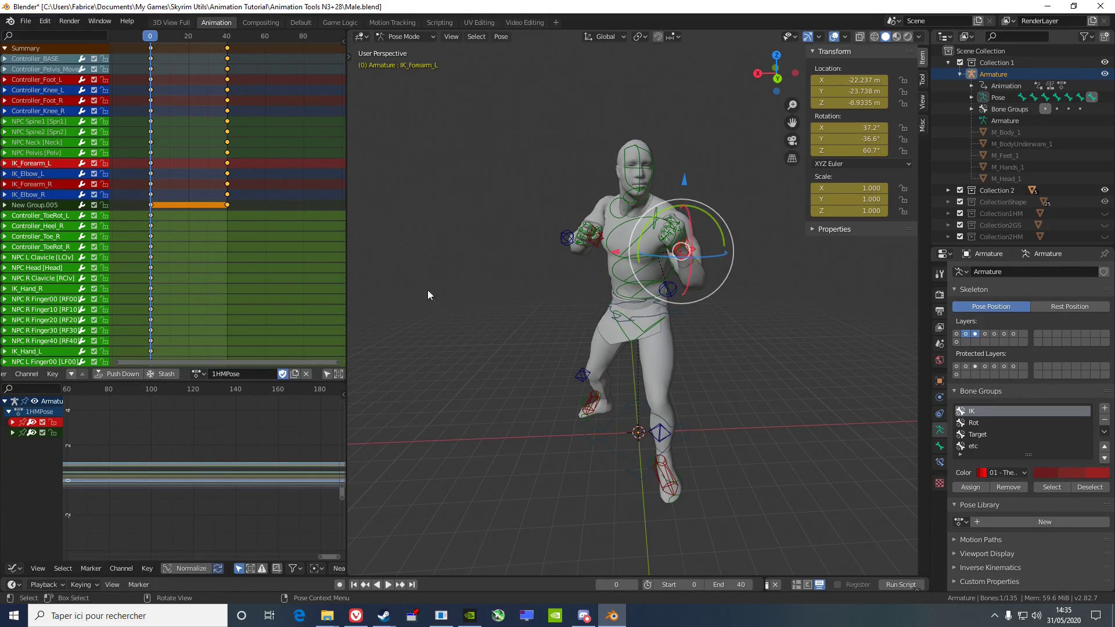
# Select the ungrouped channels from Controller_ToeRot_L down to NPC L Finger42 and gather them into a new channel group.
pyautogui.scroll(-2, 139, 291)
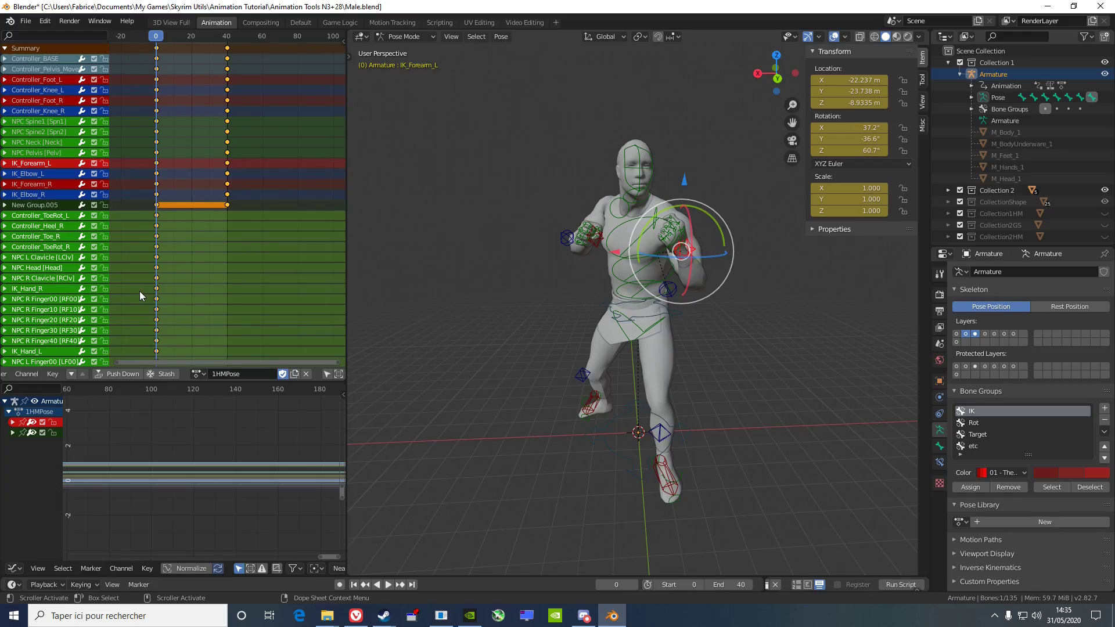
pyautogui.moveTo(184, 301); pyautogui.dragTo(191, 228, button='middle')
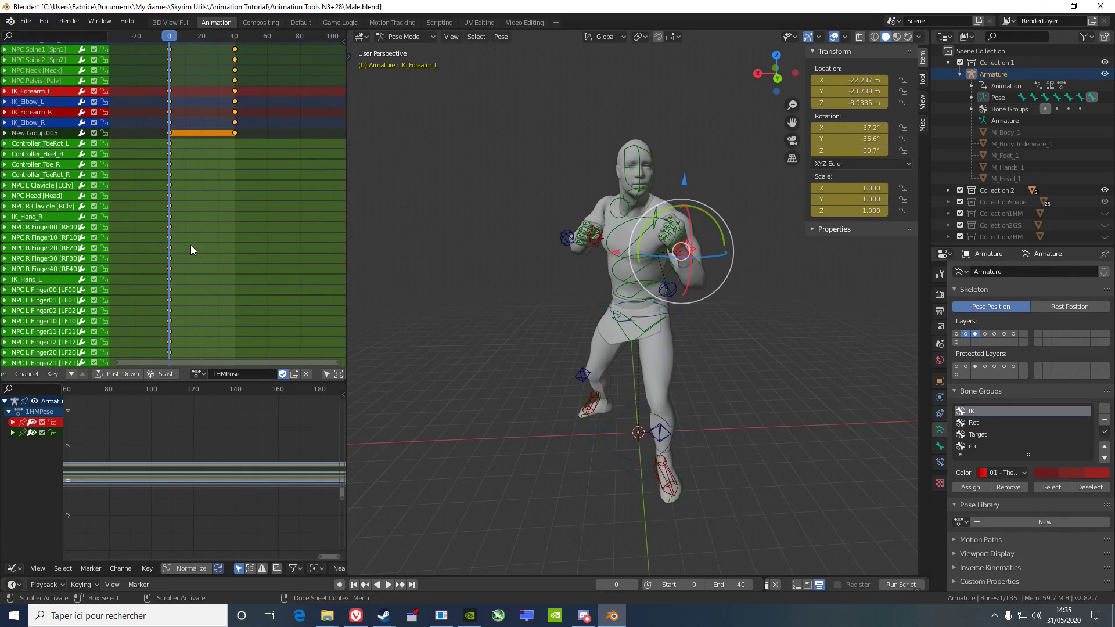
pyautogui.click(191, 245)
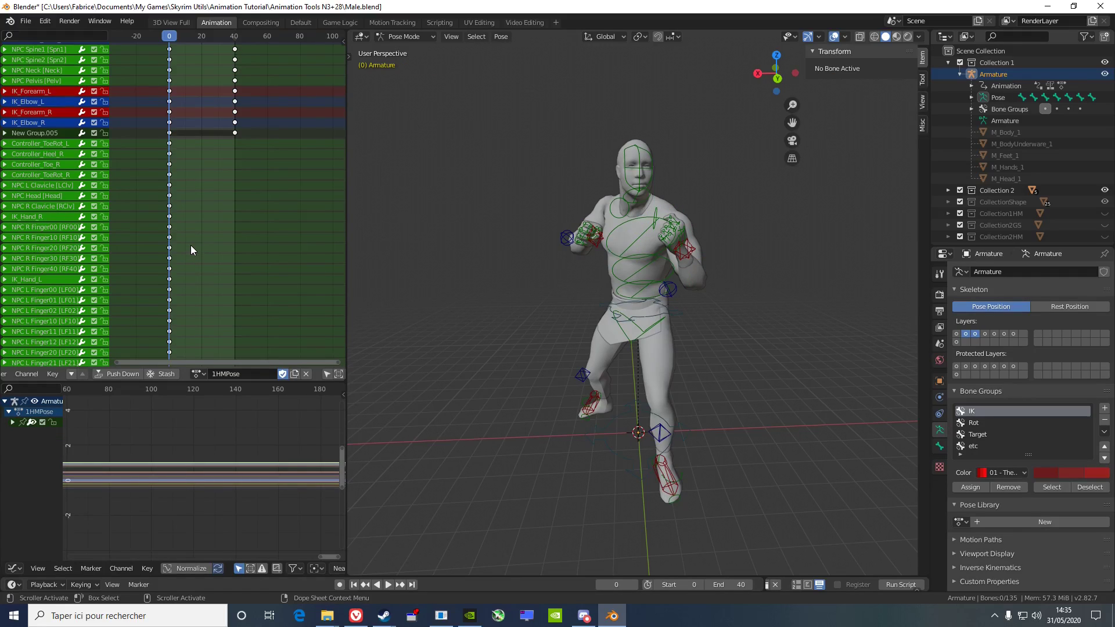
pyautogui.click(44, 143)
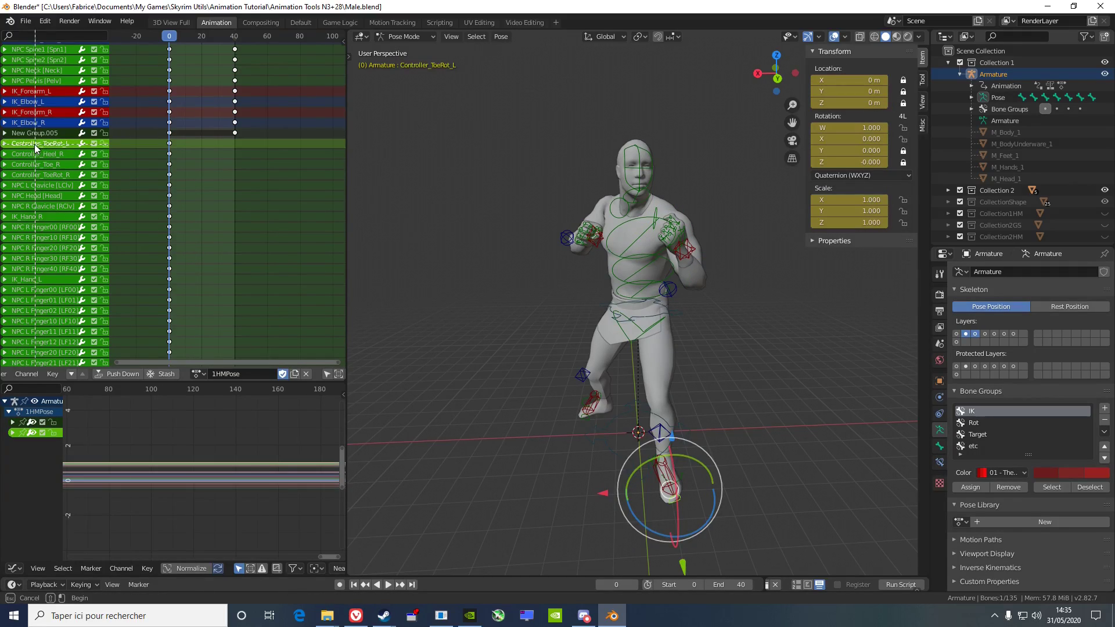
pyautogui.moveTo(34, 144); pyautogui.dragTo(35, 384)
pyautogui.moveTo(57, 238); pyautogui.dragTo(57, 153, button='middle')
pyautogui.press('b')
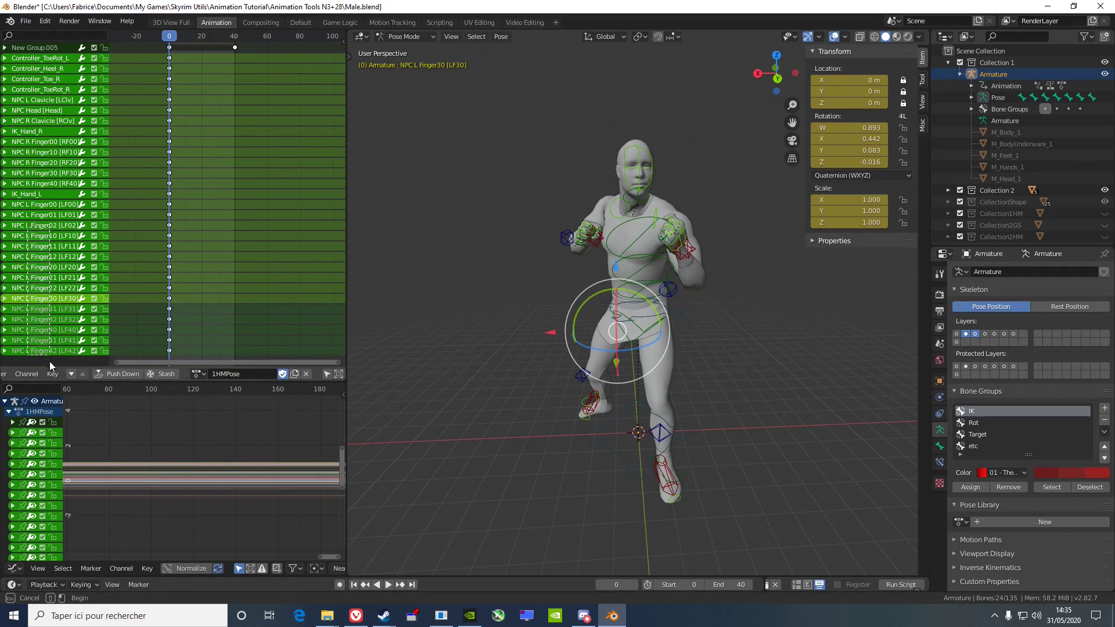
pyautogui.moveTo(50, 361); pyautogui.dragTo(52, 303)
pyautogui.scroll(6, 54, 300)
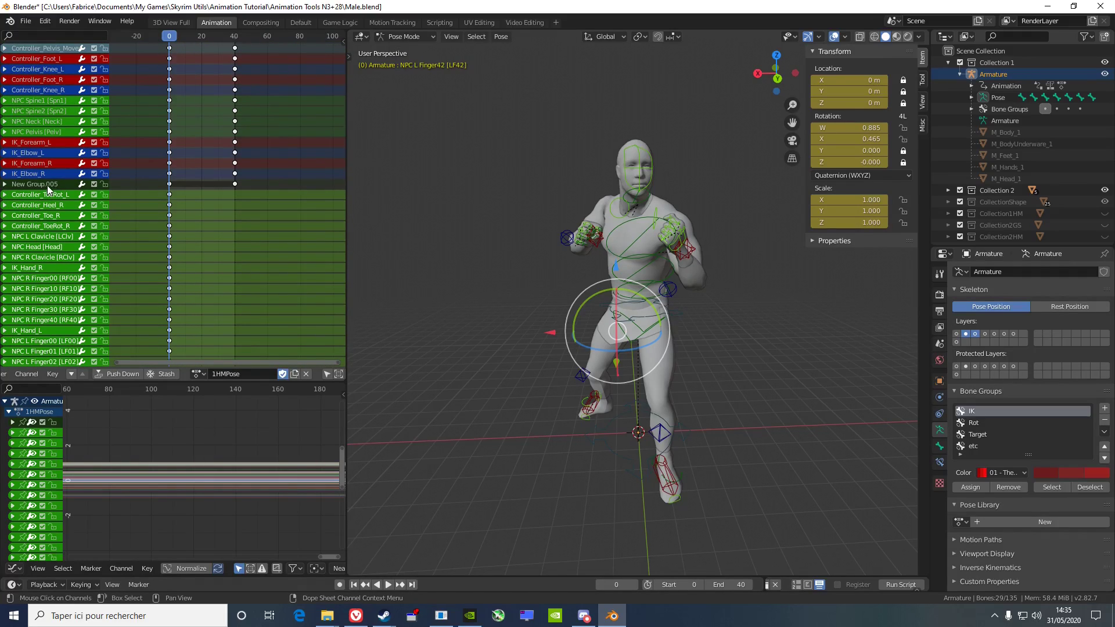
pyautogui.rightClick(49, 189)
pyautogui.click(50, 197)
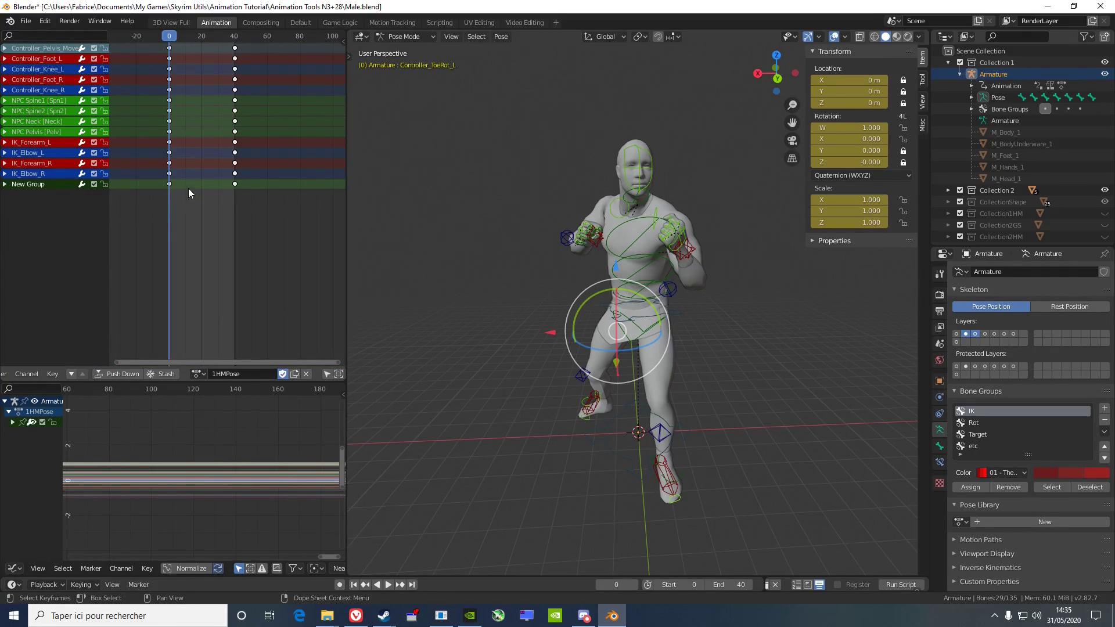
# Copy all keyframes from frame 0 to frame 40 and play the animation from frame 0.
pyautogui.click(169, 50)
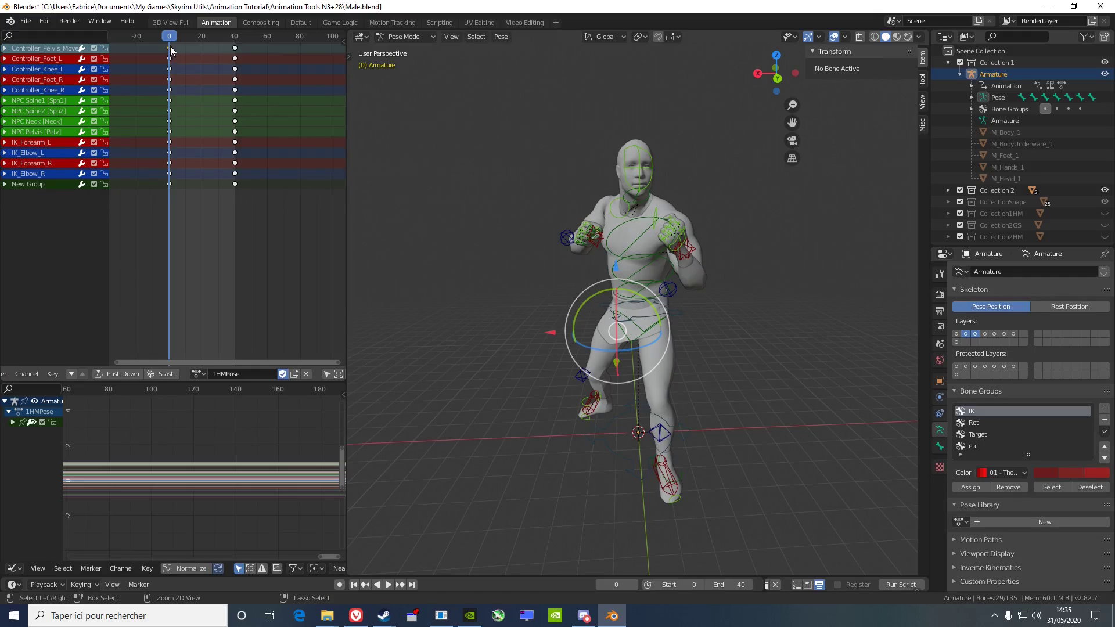
pyautogui.scroll(2, 177, 121)
pyautogui.moveTo(173, 47); pyautogui.dragTo(238, 49)
pyautogui.hotkey('ctrl', 'v')
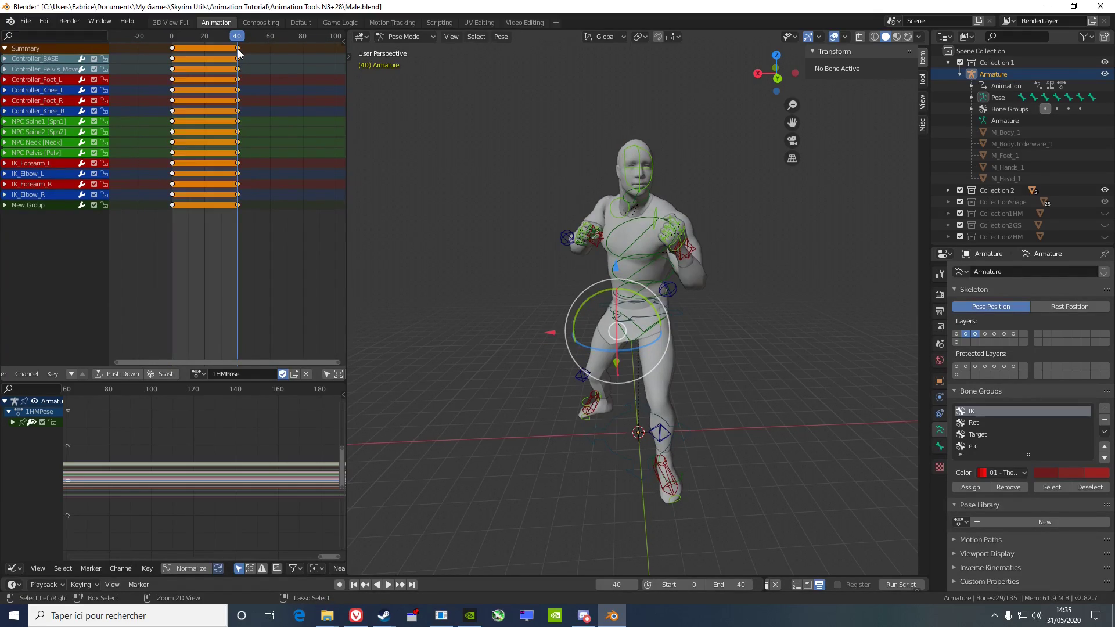
pyautogui.click(221, 37)
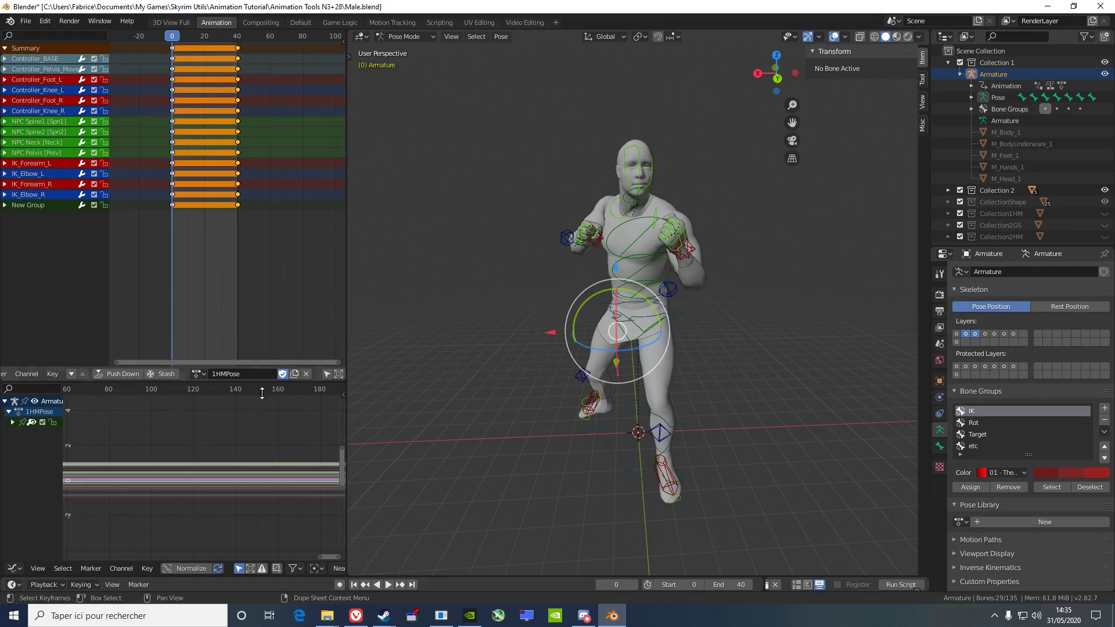
pyautogui.click(392, 588)
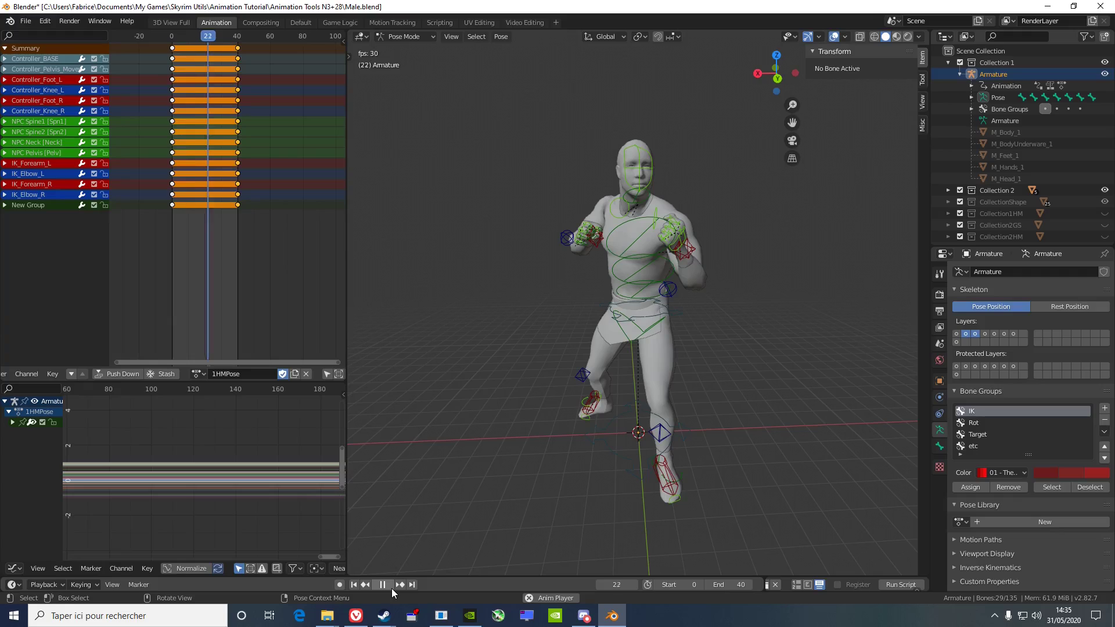
pyautogui.click(392, 588)
pyautogui.press('space')
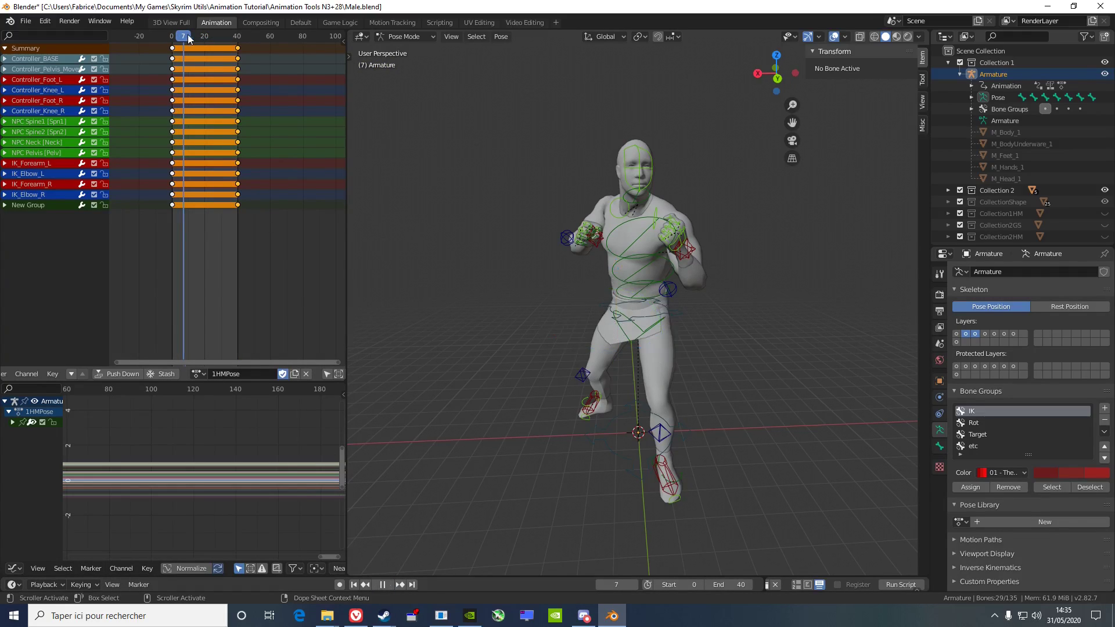
# At frame 20, lower Controller_Pelvis_Movement to about Y -10.8 m and insert a Whole Character keyframe for selected bones only.
pyautogui.moveTo(206, 41); pyautogui.dragTo(205, 42)
pyautogui.click(57, 71)
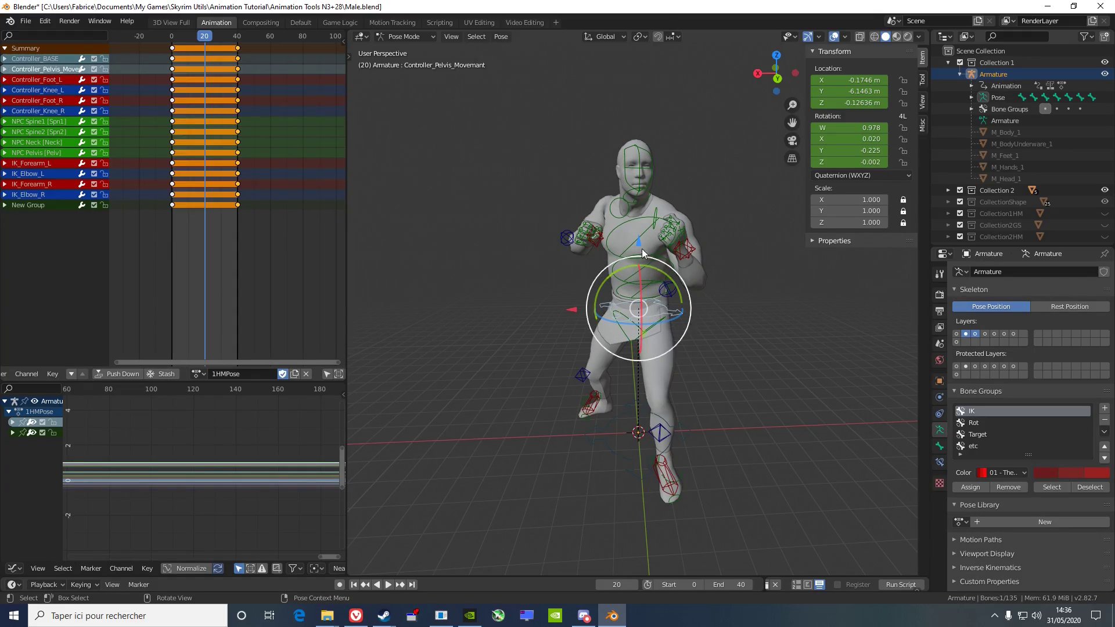
pyautogui.moveTo(643, 248); pyautogui.dragTo(642, 260)
pyautogui.click(501, 36)
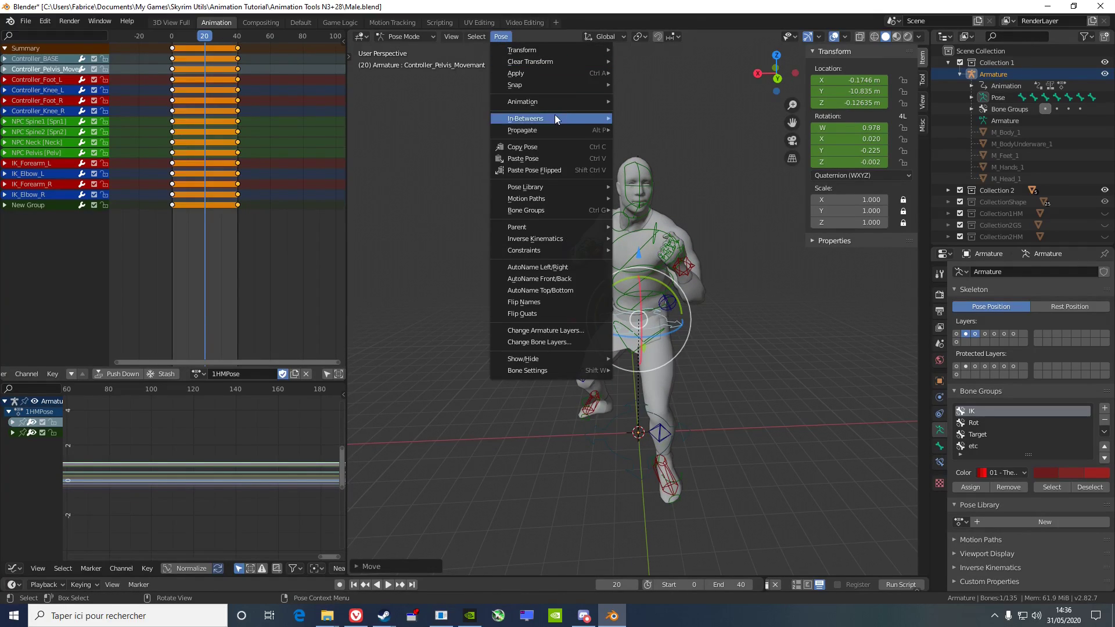
pyautogui.press('i')
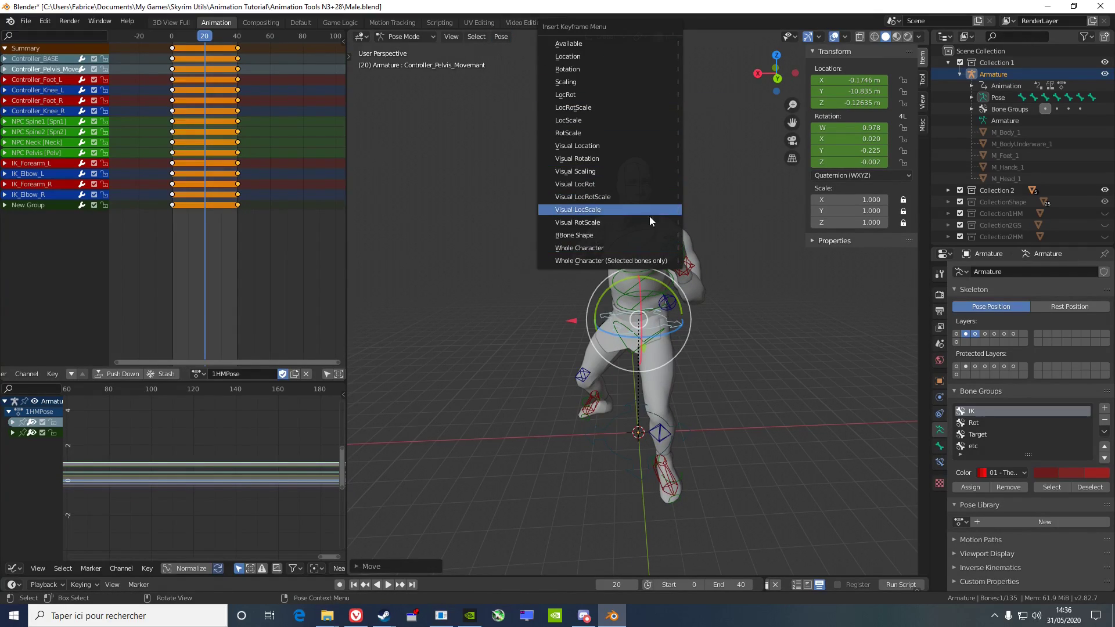
pyautogui.click(646, 256)
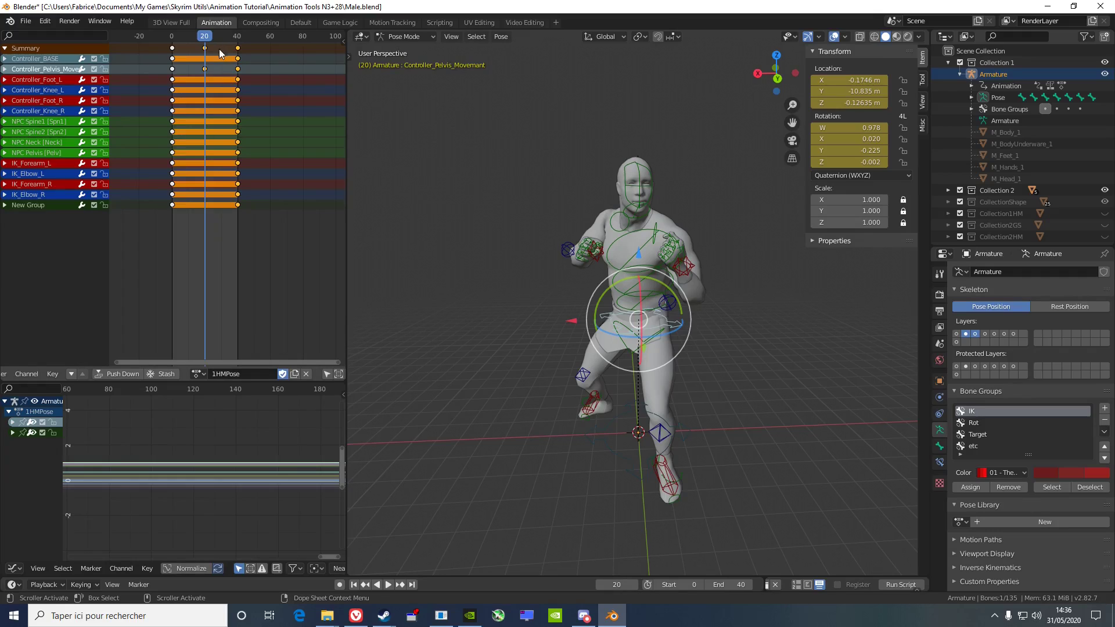
# Play the animation and set the output frame rate to 60 fps.
pyautogui.click(388, 585)
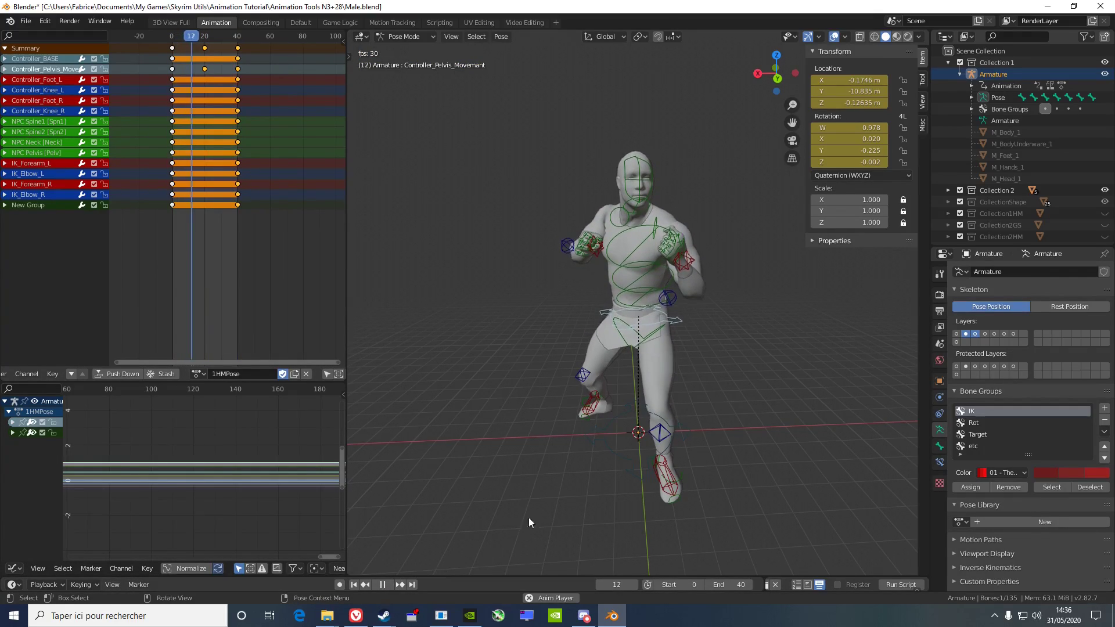
pyautogui.moveTo(529, 517); pyautogui.dragTo(615, 483, button='middle')
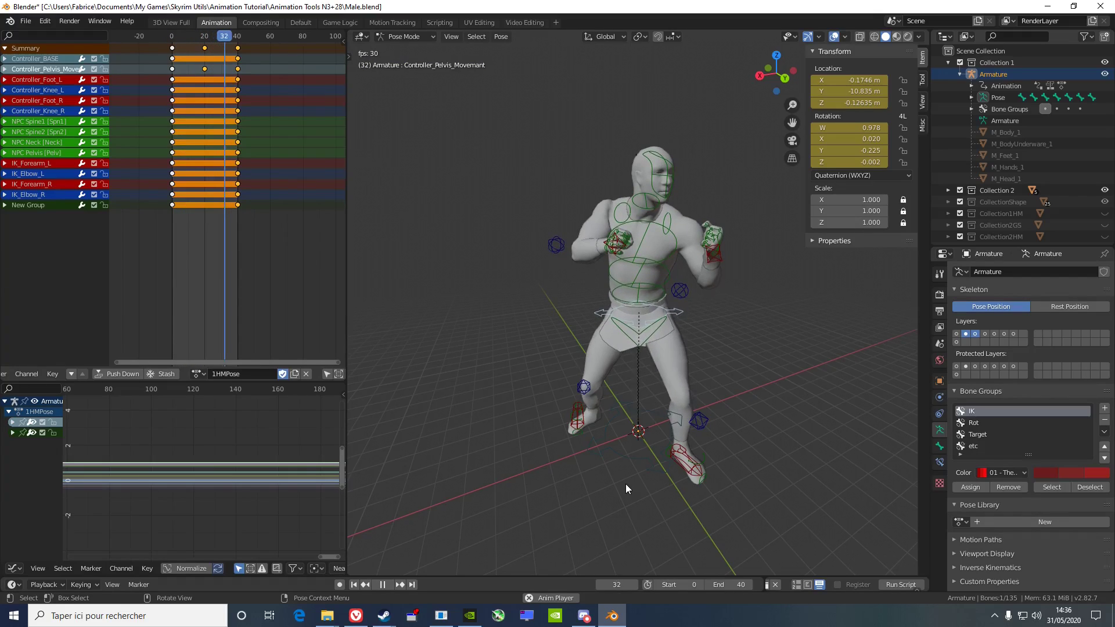
pyautogui.click(940, 278)
pyautogui.click(939, 295)
pyautogui.click(939, 311)
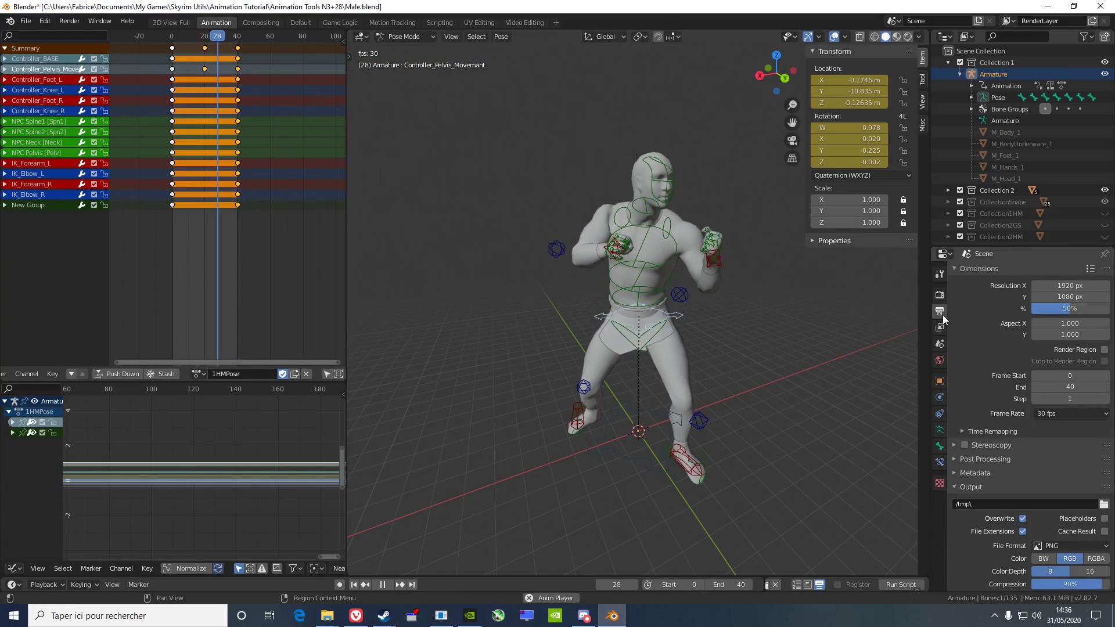
pyautogui.click(1072, 414)
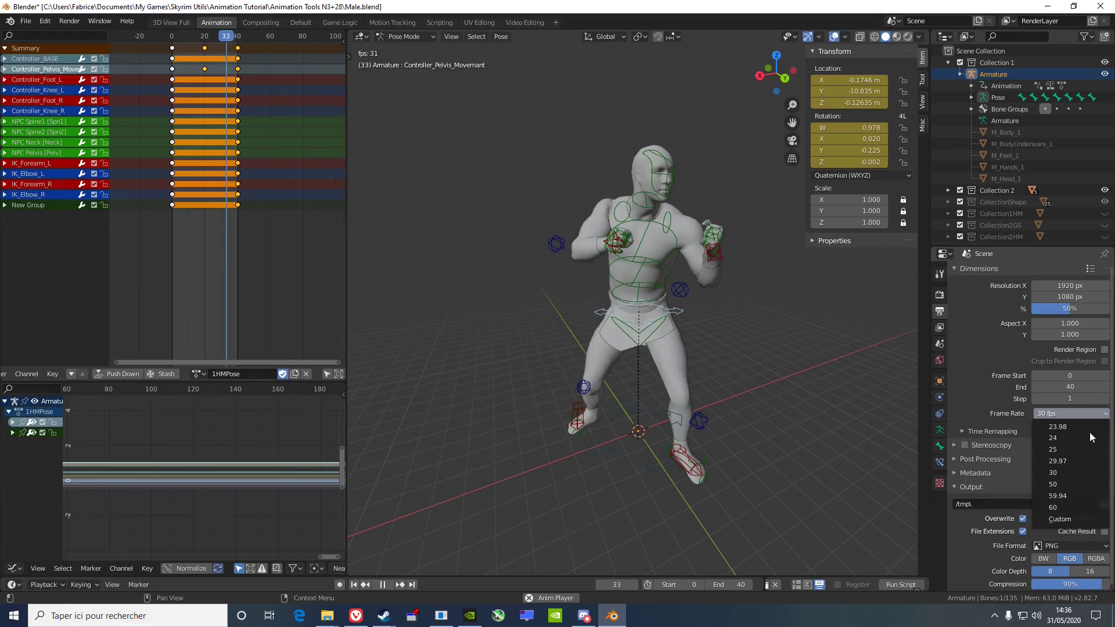
pyautogui.click(1084, 501)
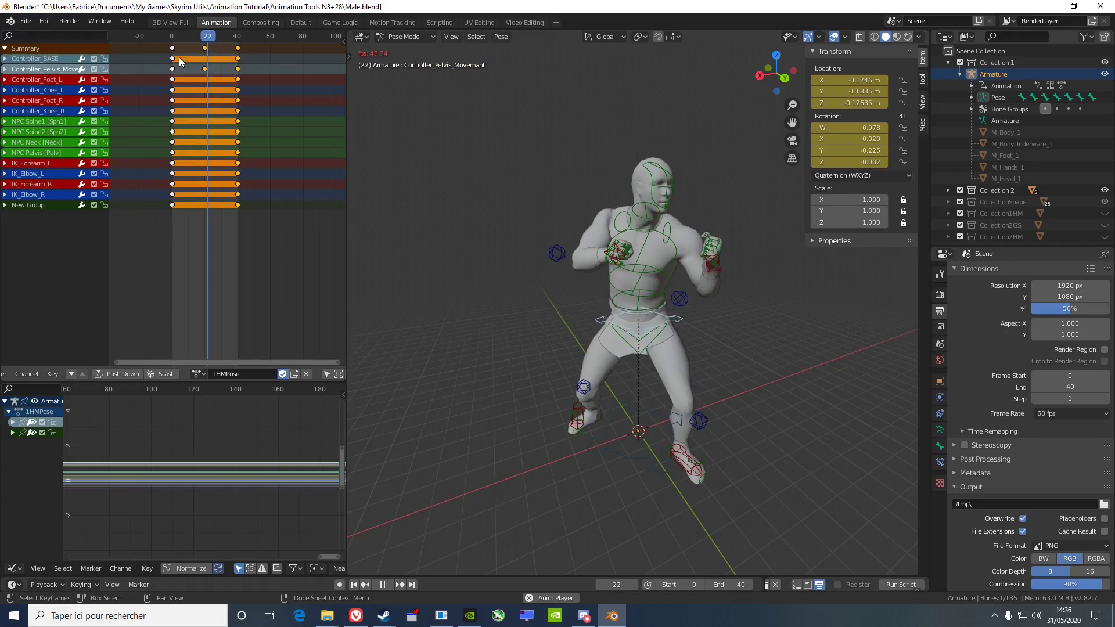
pyautogui.click(382, 585)
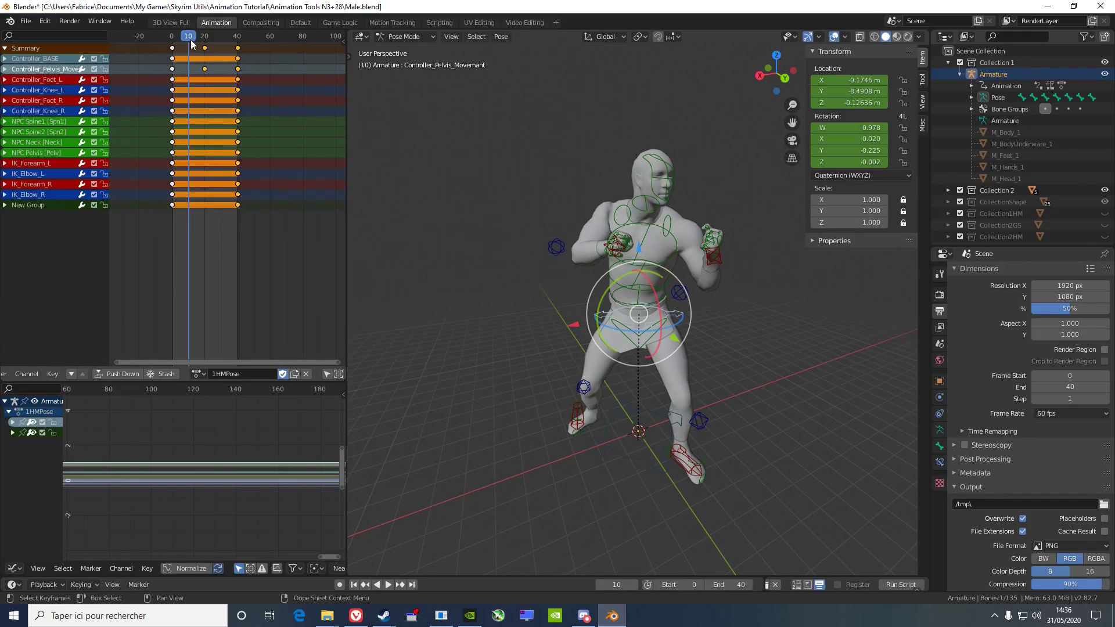
# Stretch all keyframes from frame 0 to double length so that they sit at frames 0, 40 and 80.
pyautogui.moveTo(190, 41); pyautogui.dragTo(172, 43)
pyautogui.click(173, 51)
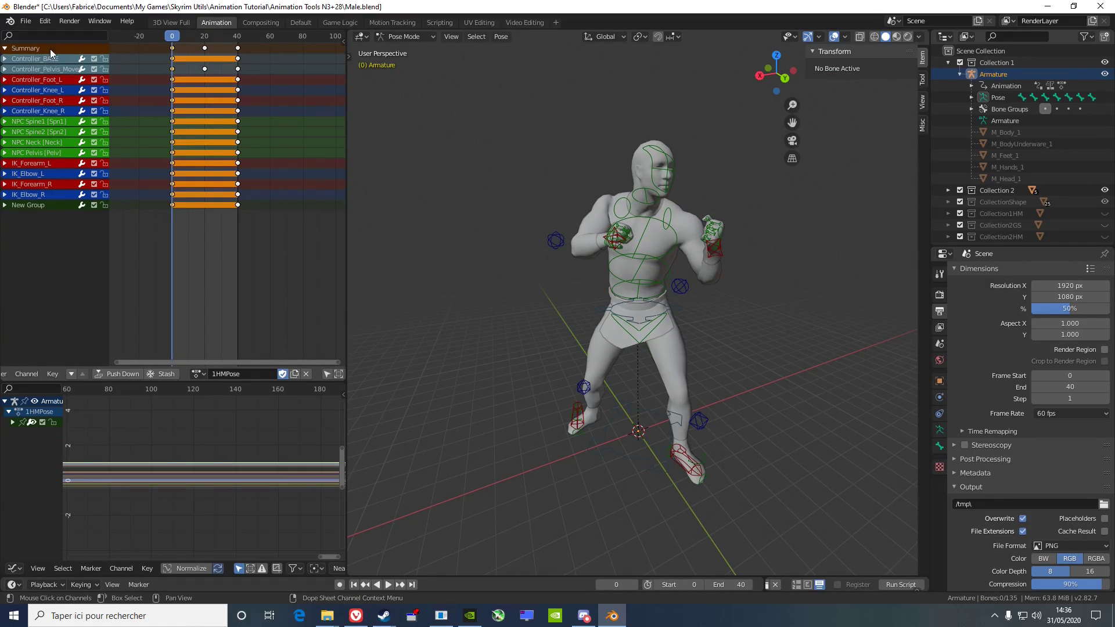
pyautogui.press('b')
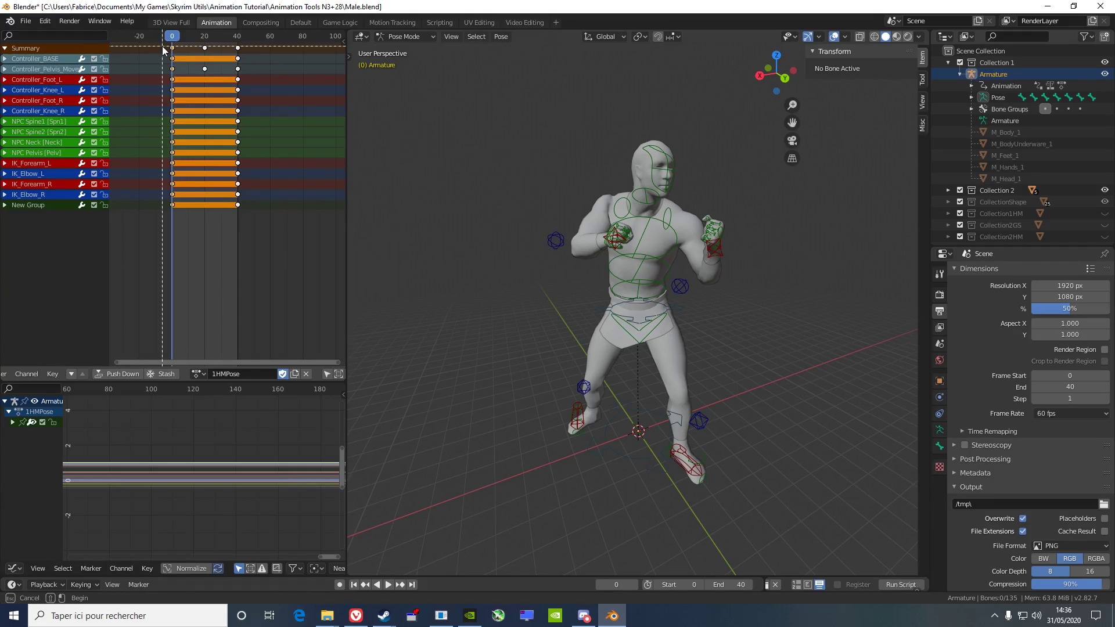
pyautogui.moveTo(164, 49); pyautogui.dragTo(254, 216)
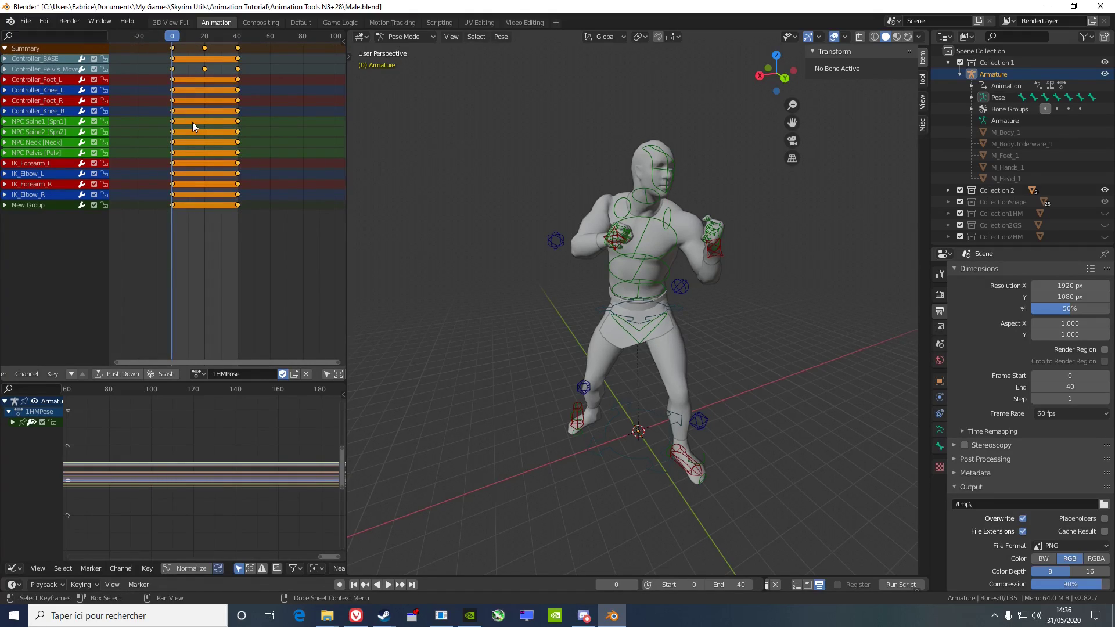
pyautogui.press('s')
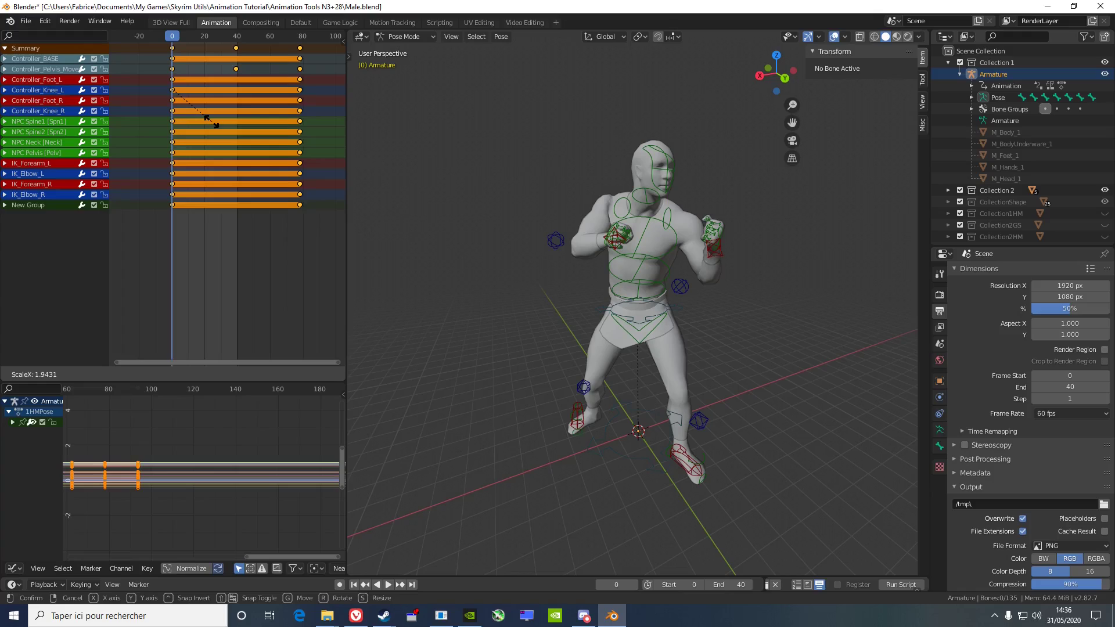
pyautogui.click(215, 125)
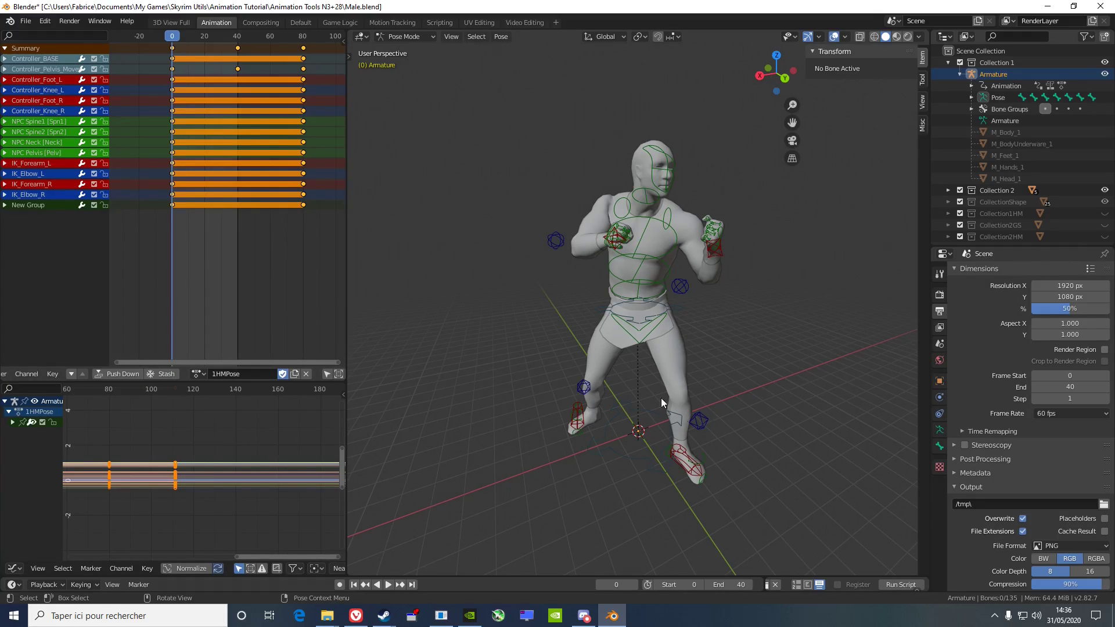
# Set the scene's end frame to 80 and play the lengthened animation.
pyautogui.click(731, 584)
pyautogui.write('80')
pyautogui.press('Return')
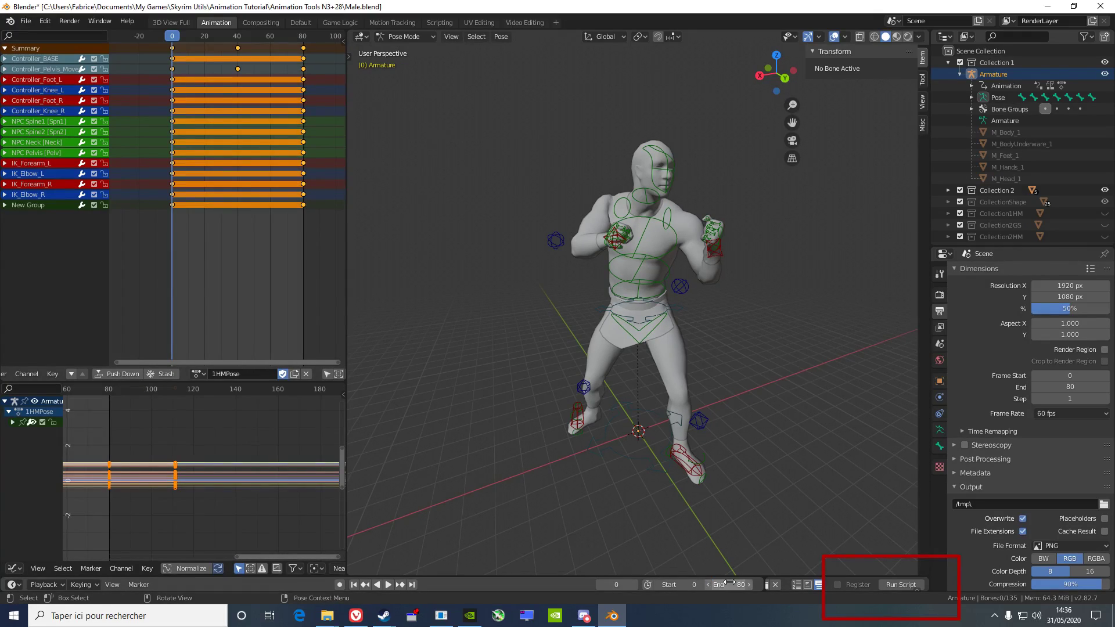
pyautogui.click(394, 585)
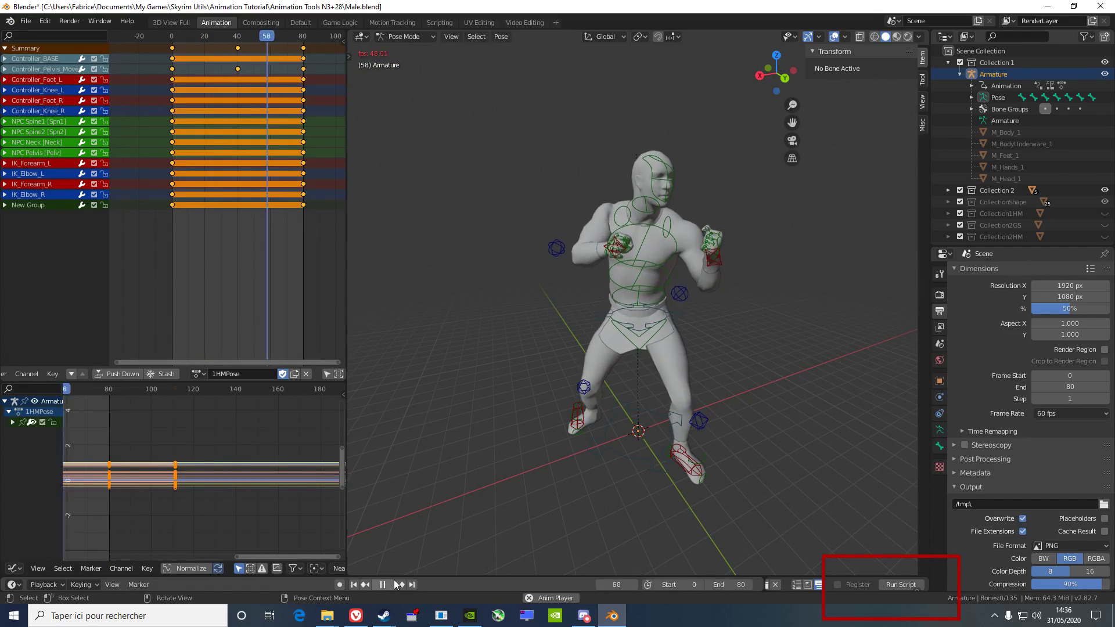
pyautogui.click(394, 584)
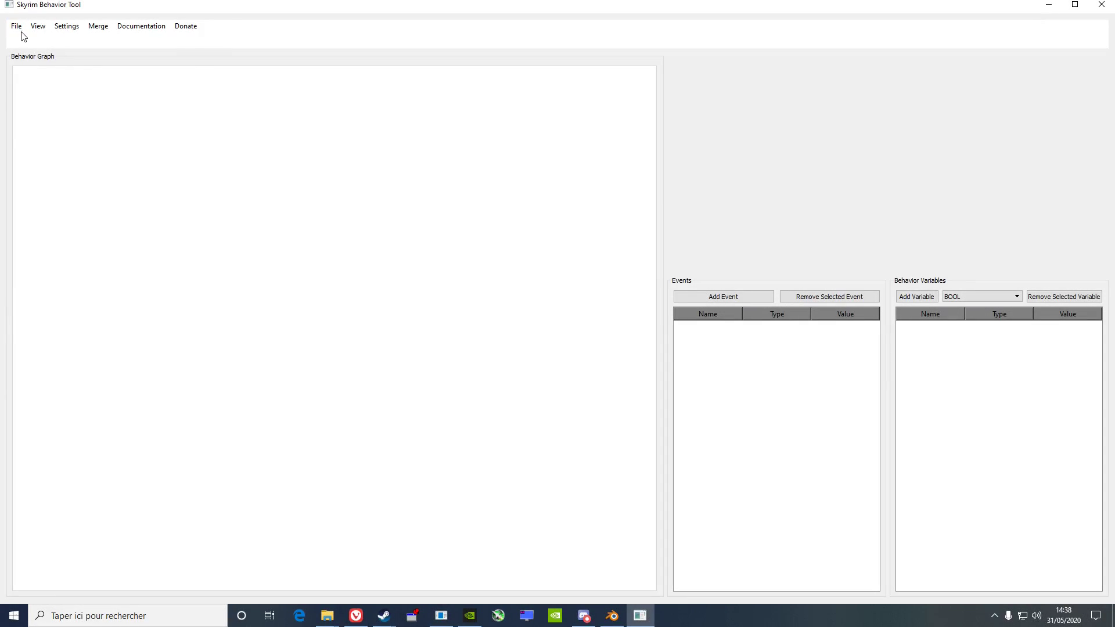
# Switch to Skyrim Behavior Tool and open the default male character project with its 0_master.hkx behavior.
pyautogui.click(17, 26)
pyautogui.click(41, 51)
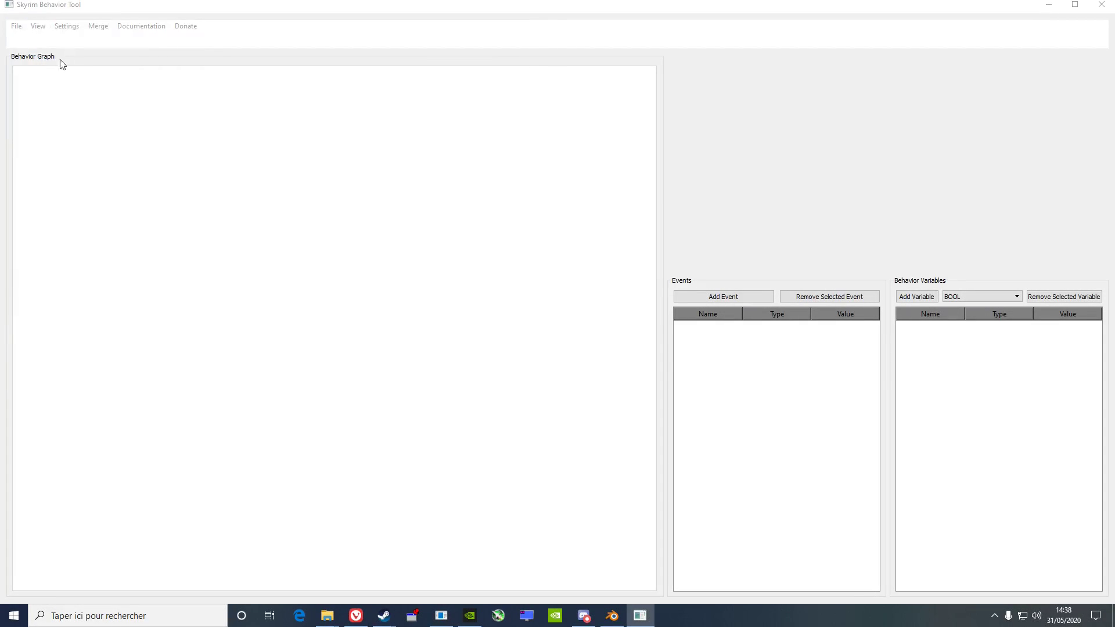
pyautogui.doubleClick(174, 260)
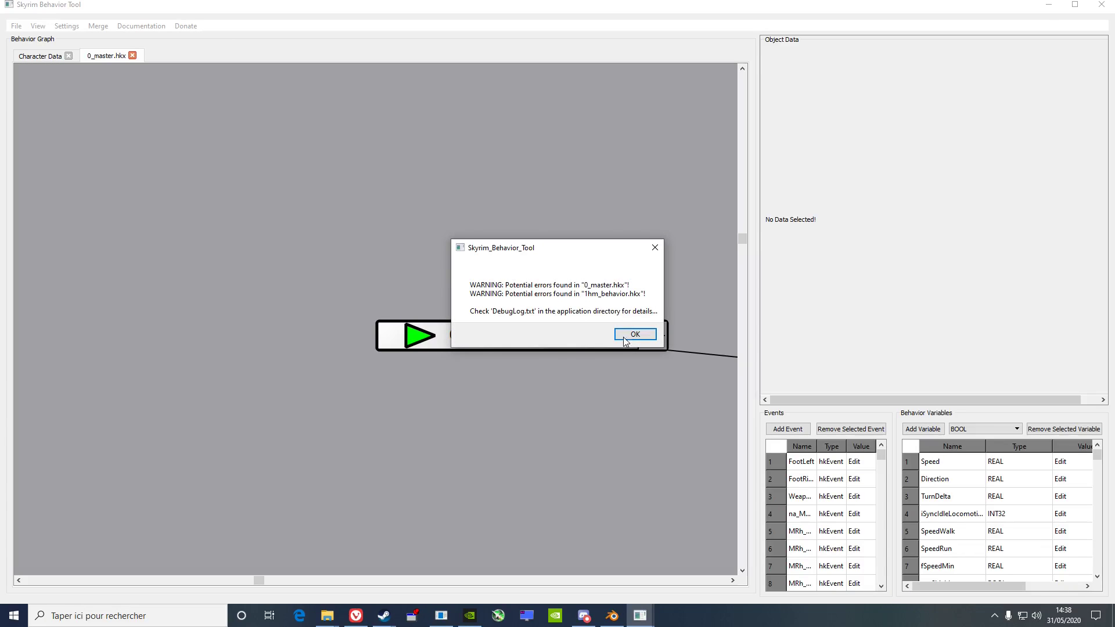
pyautogui.click(624, 341)
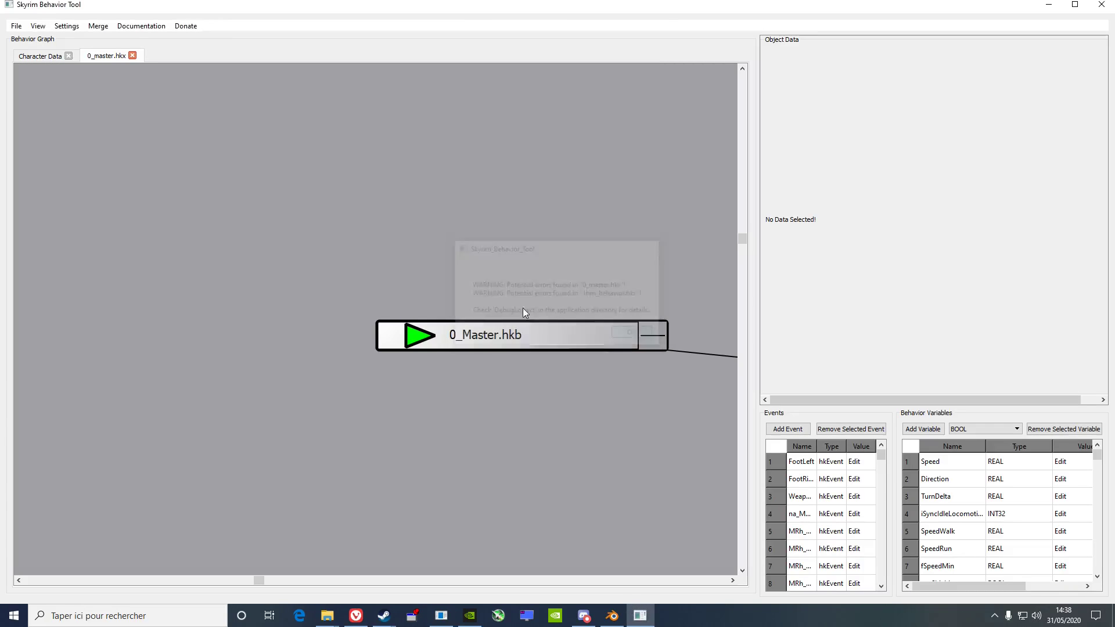
# Open the animation data of H2H_AttackLeft.hkx from the animation list in the character data.
pyautogui.click(43, 60)
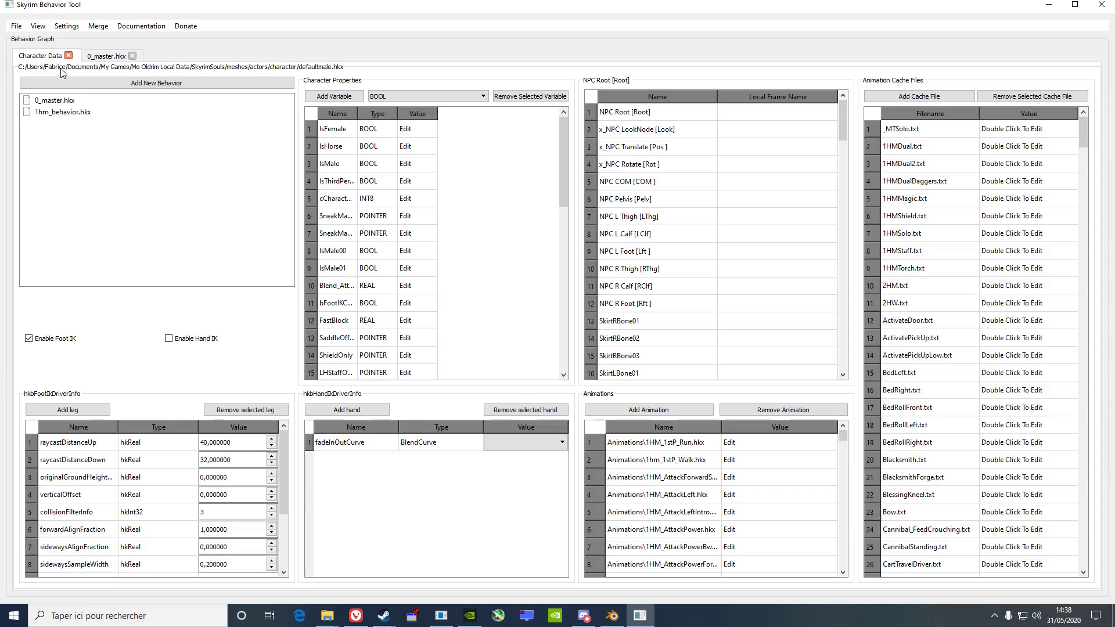
pyautogui.click(720, 462)
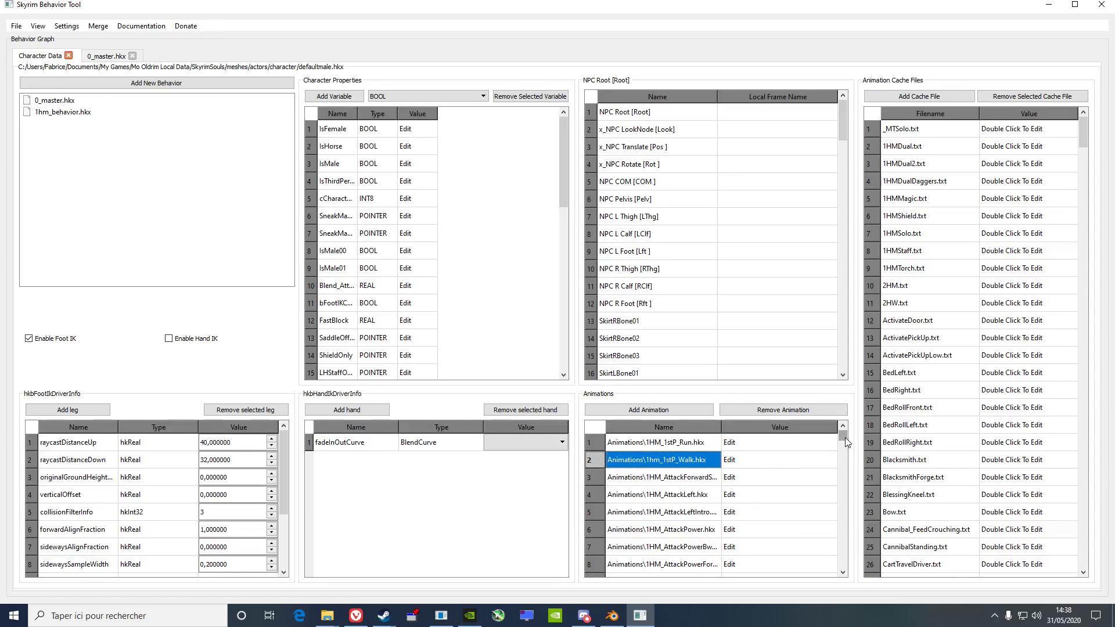
pyautogui.moveTo(845, 443); pyautogui.dragTo(849, 490)
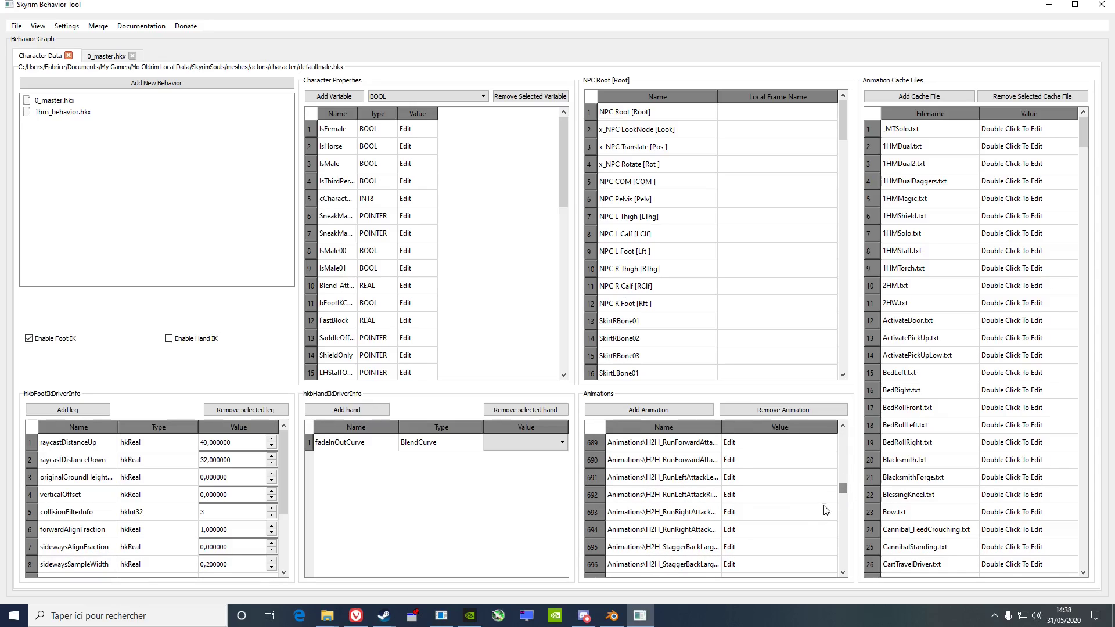
pyautogui.scroll(3, 796, 525)
pyautogui.scroll(3, 796, 526)
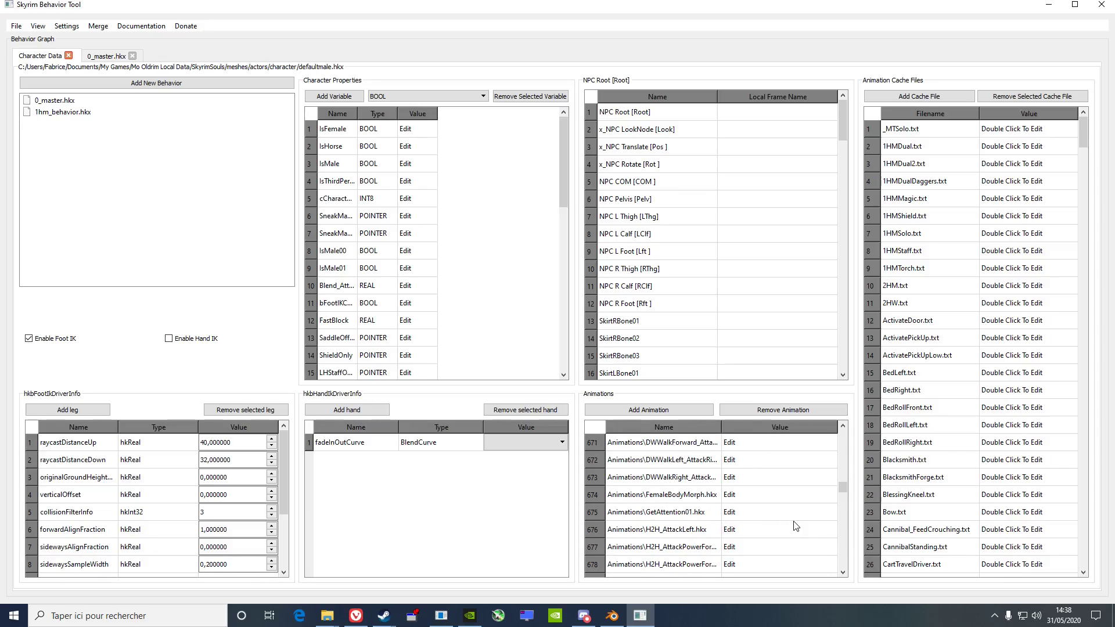
pyautogui.click(785, 528)
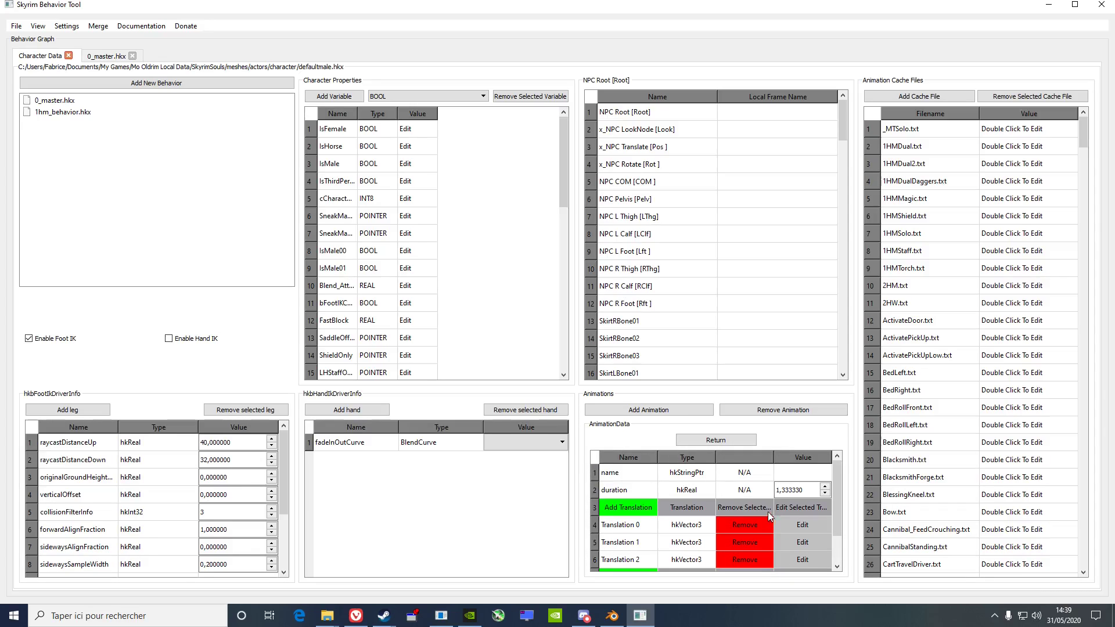
# Examine the animation's duration and the localTime, x, y and z values of Translation 0 and Translation 1.
pyautogui.doubleClick(799, 490)
pyautogui.click(790, 521)
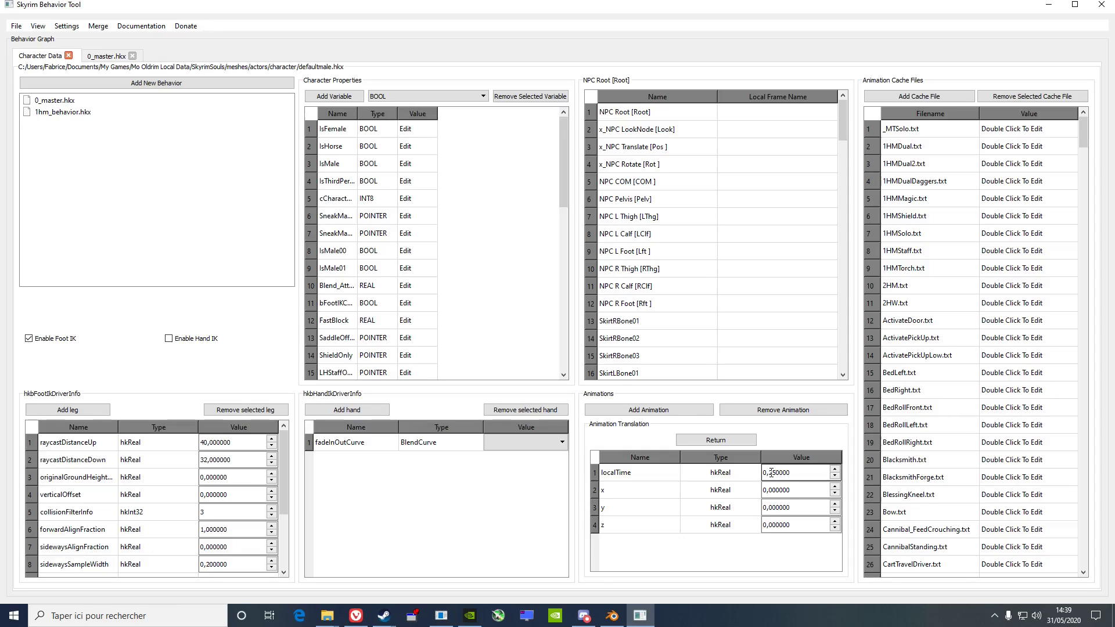
pyautogui.click(741, 444)
pyautogui.click(806, 539)
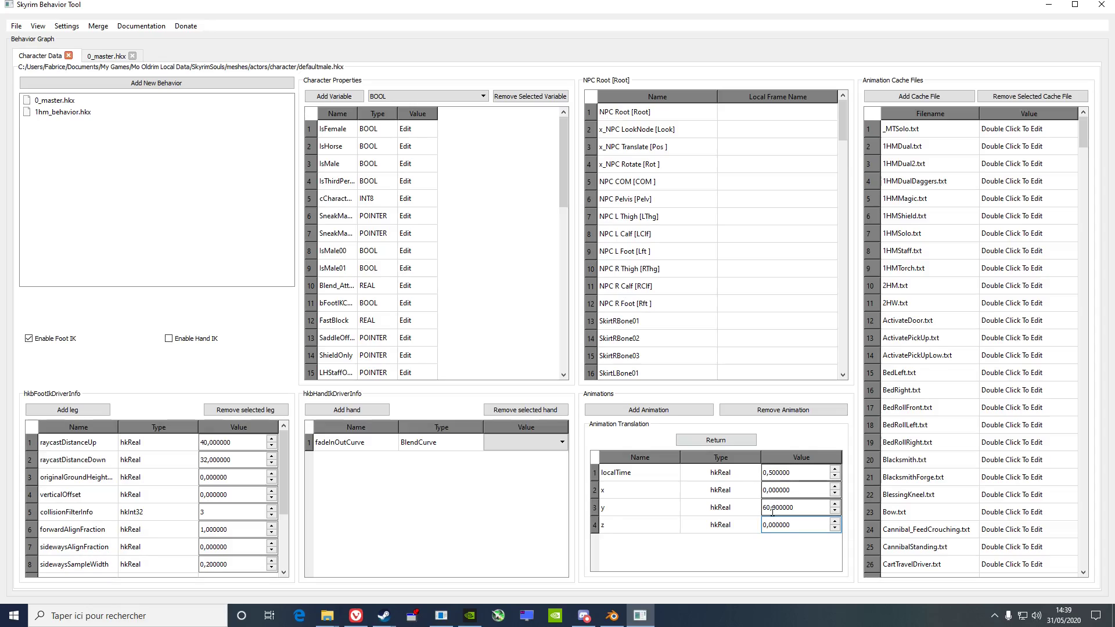
pyautogui.click(745, 441)
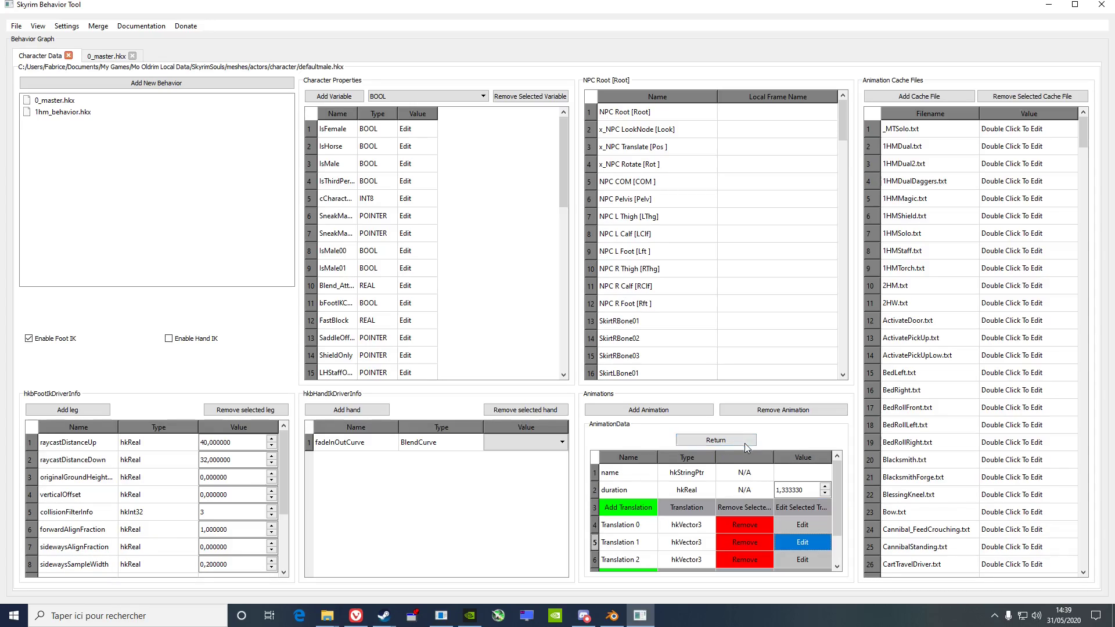
# Review the localTime, x, y and z values of the animation's translation entries up to Translation 3.
pyautogui.click(809, 561)
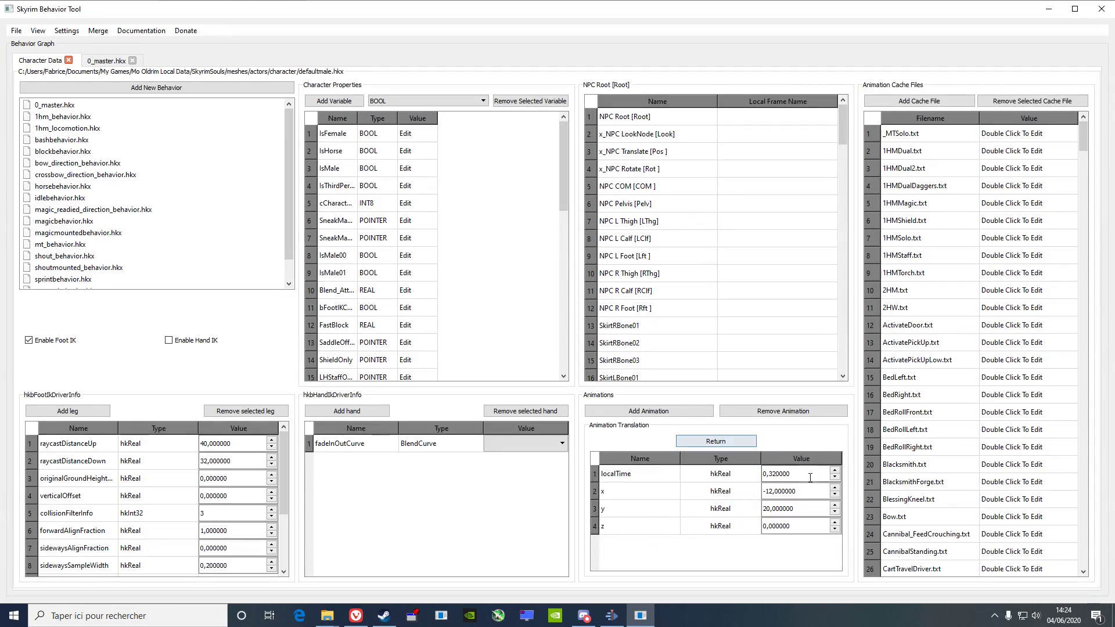
pyautogui.click(727, 442)
pyautogui.click(807, 491)
pyautogui.click(744, 443)
pyautogui.click(801, 508)
pyautogui.click(737, 441)
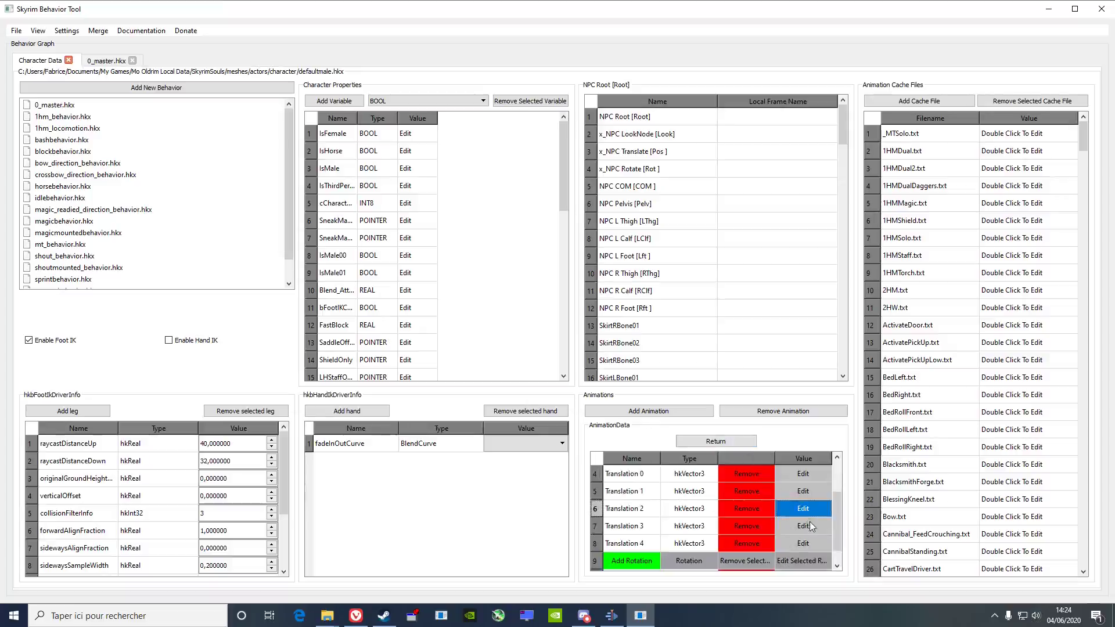
pyautogui.click(809, 523)
pyautogui.click(731, 444)
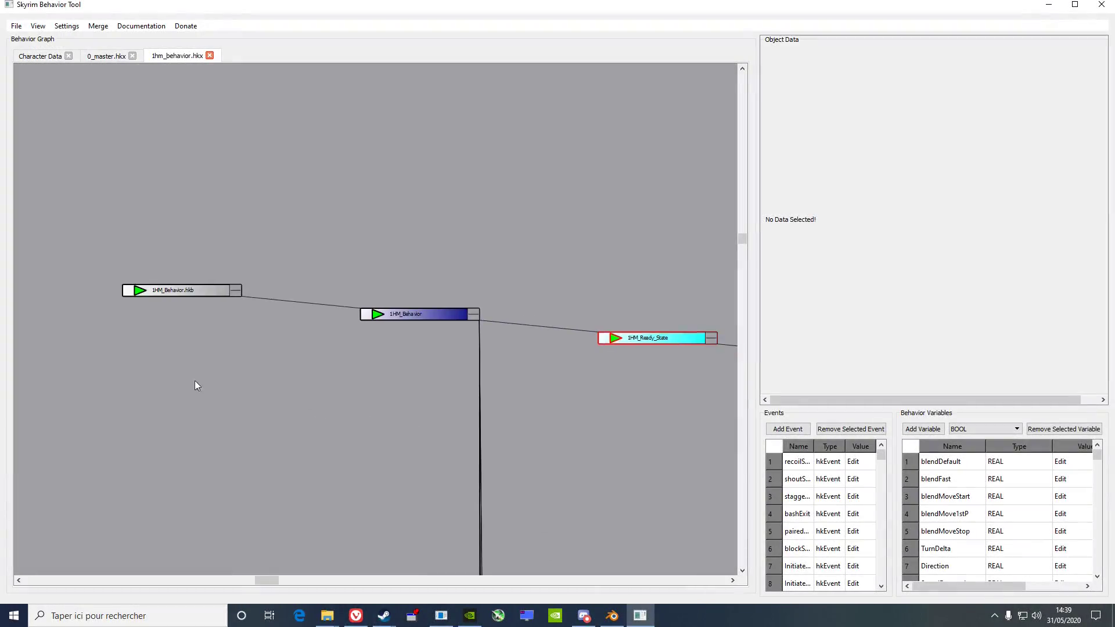
# Inspect the H2H_Sprint_Pose clip generator in the 1hm_behavior.hkx graph and open the animation selection for its animationName.
pyautogui.scroll(-3, 633, 437)
pyautogui.scroll(-5, 633, 433)
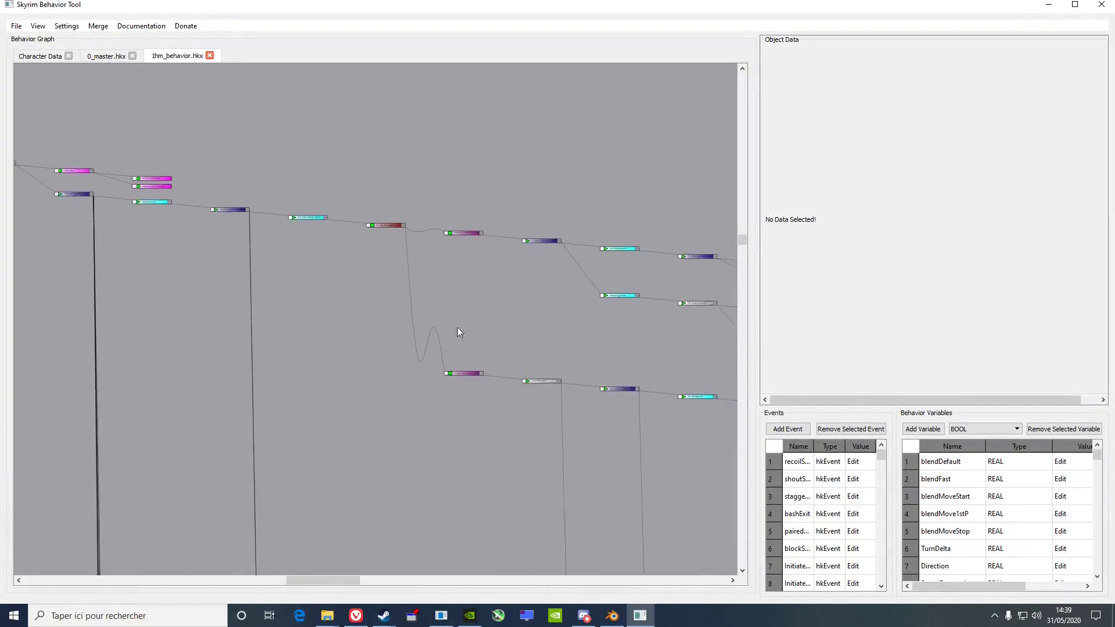
pyautogui.scroll(4, 601, 349)
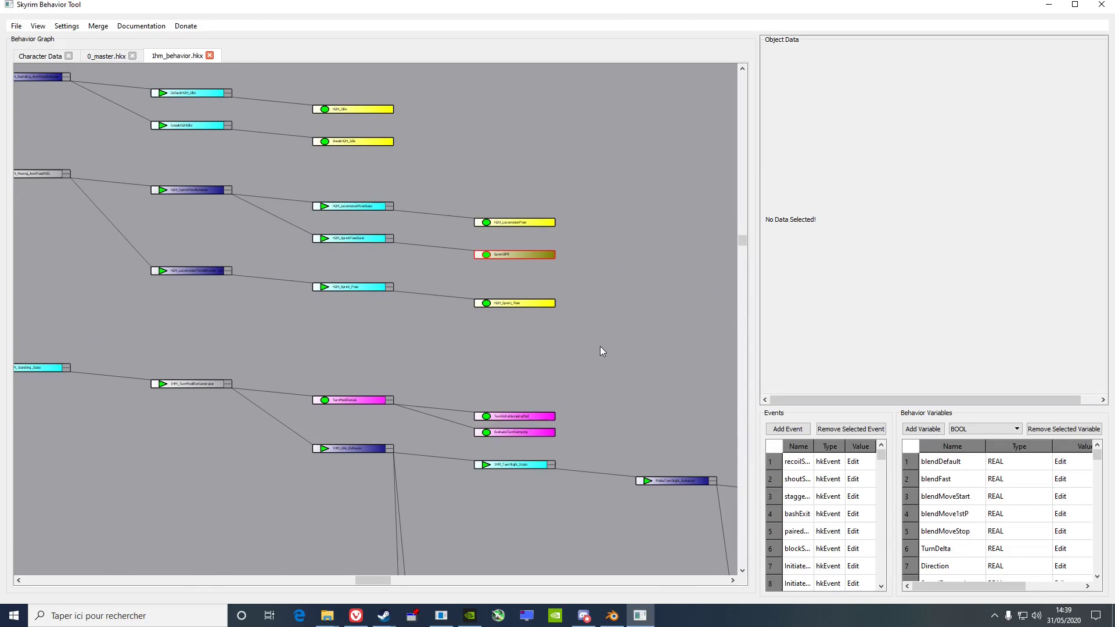
pyautogui.click(530, 304)
pyautogui.scroll(2, 531, 309)
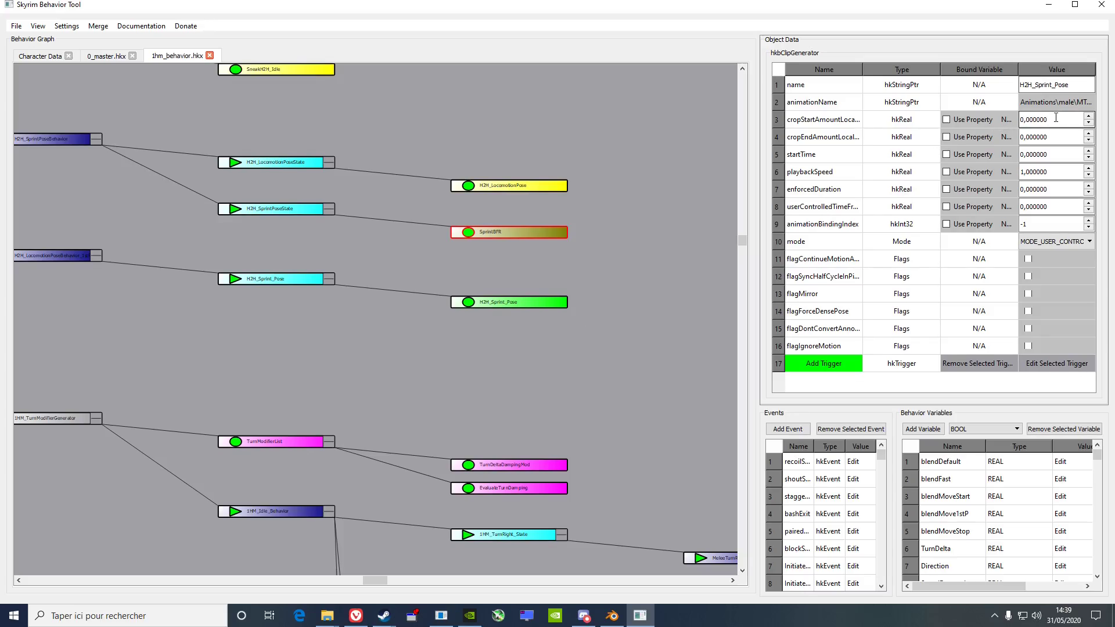
pyautogui.click(1074, 103)
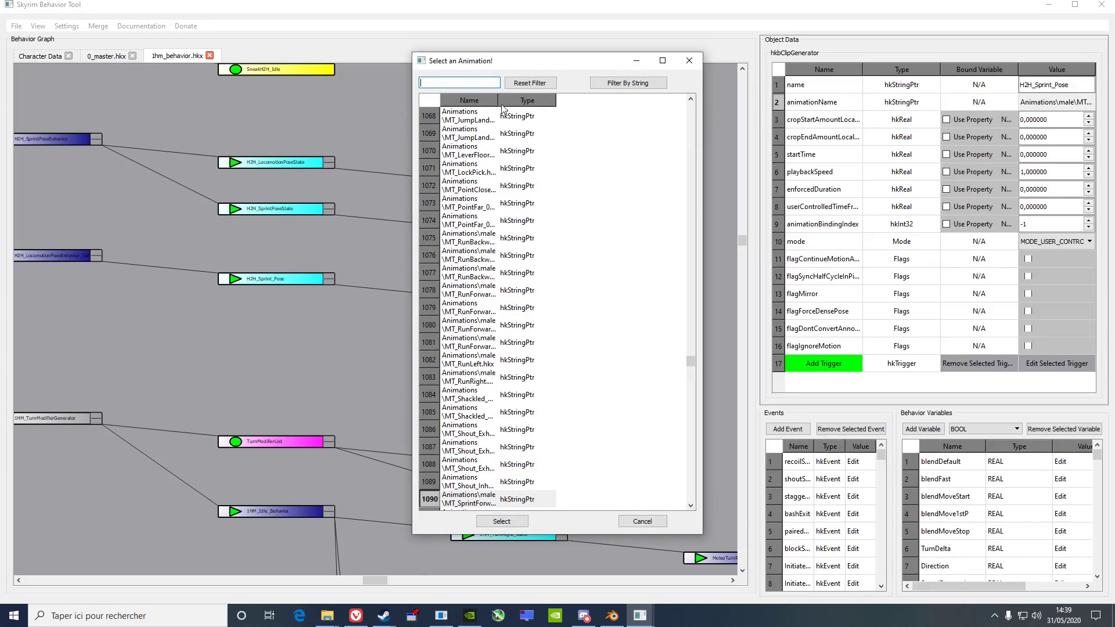
pyautogui.click(469, 499)
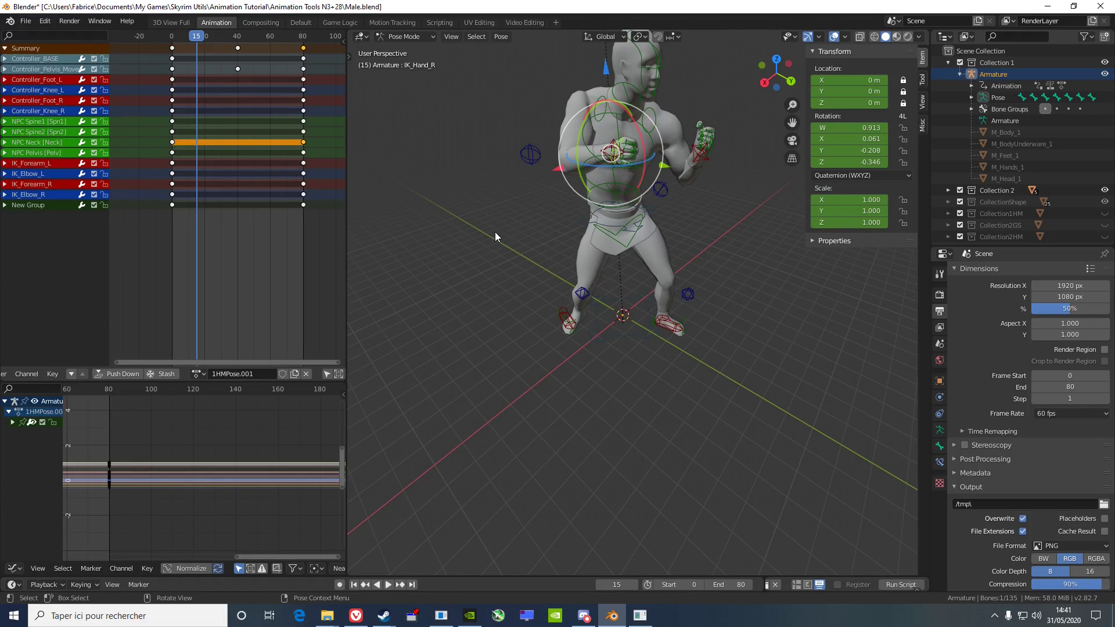
# Play back and scrub through the attack animation from its first keyframe to review the motion.
pyautogui.click(593, 113)
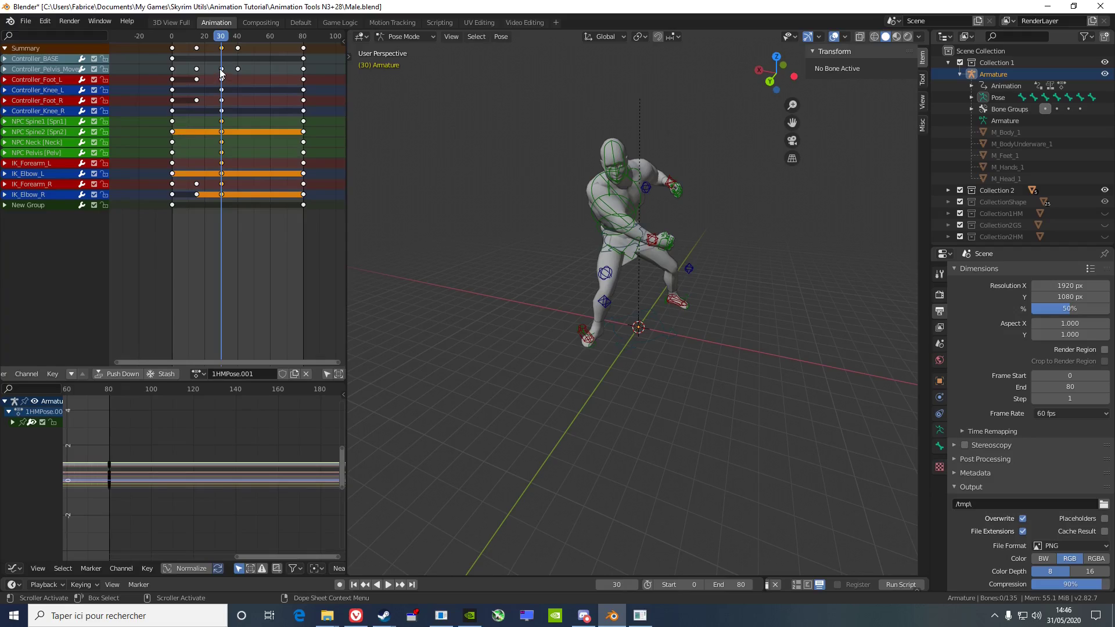
pyautogui.press('b')
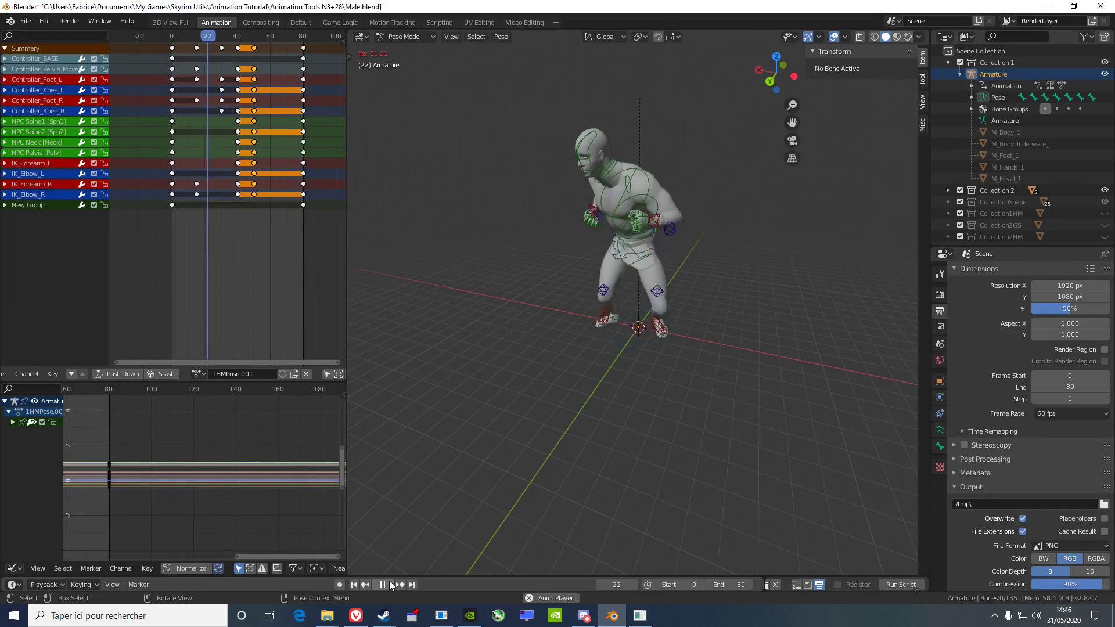
pyautogui.click(390, 585)
pyautogui.moveTo(244, 41); pyautogui.dragTo(175, 51)
pyautogui.press('space')
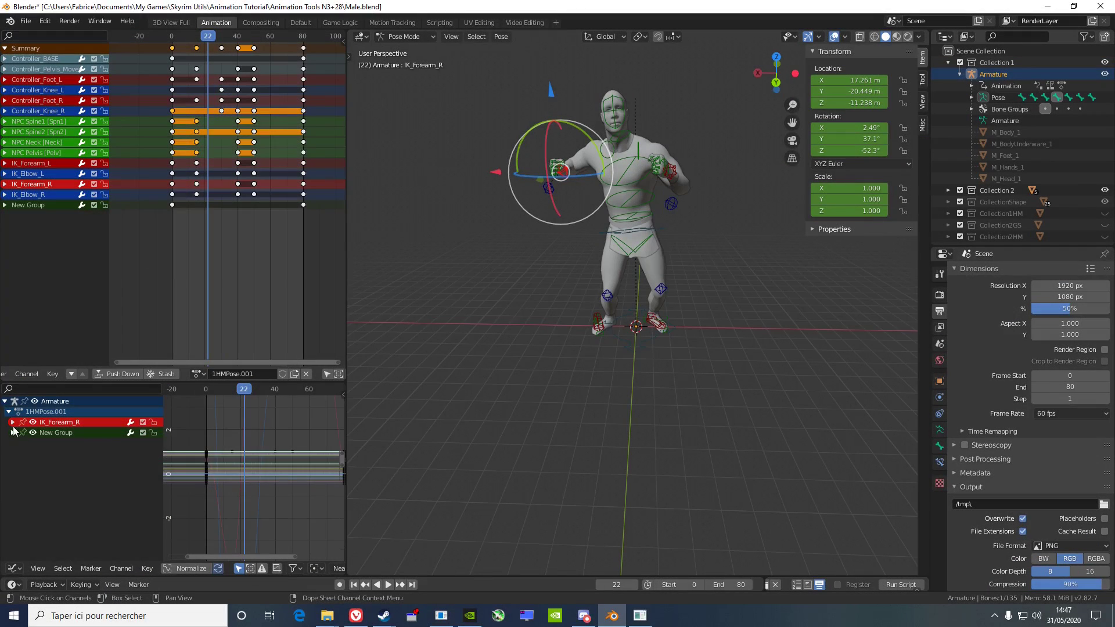
# Expand the IK_Forearm_R channels in the graph editor and normalize their curves.
pyautogui.click(13, 423)
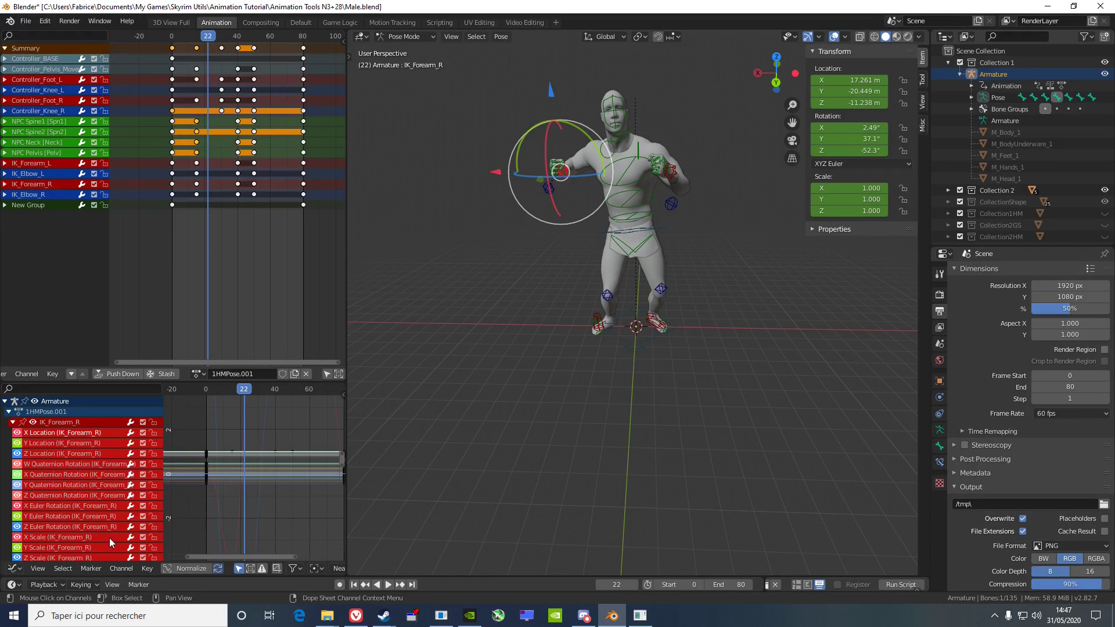
pyautogui.click(197, 570)
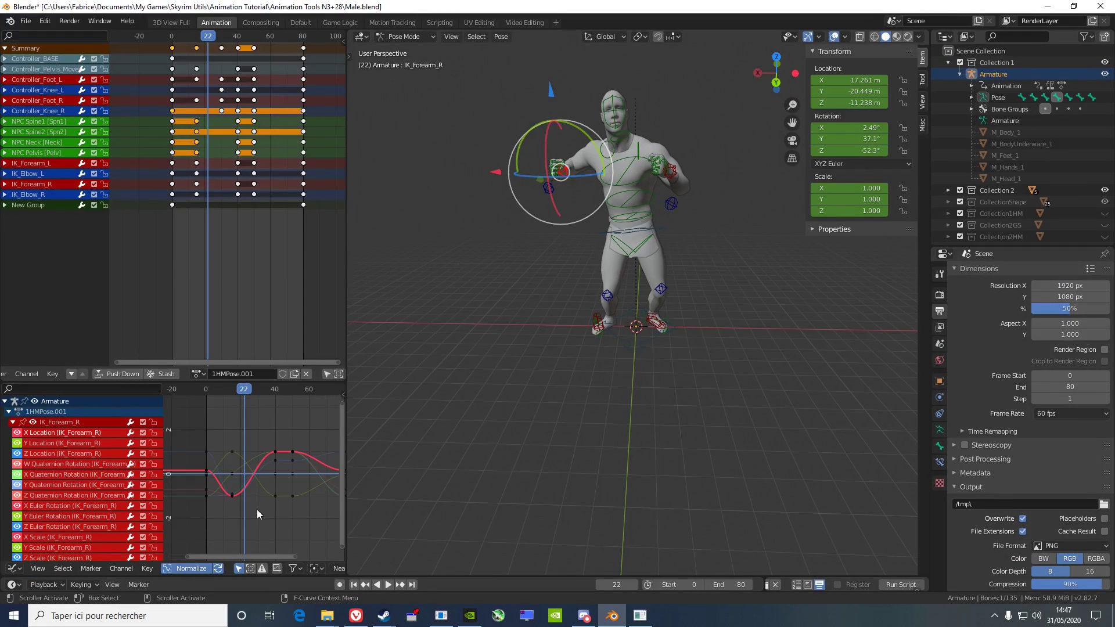
pyautogui.keyDown('ctrl'); pyautogui.hscroll(1, 256, 510); pyautogui.keyUp('ctrl')
# Show the keyframe handles in the graph editor and select the IK_Forearm_R X Location keyframe at frame 15.
pyautogui.click(54, 573)
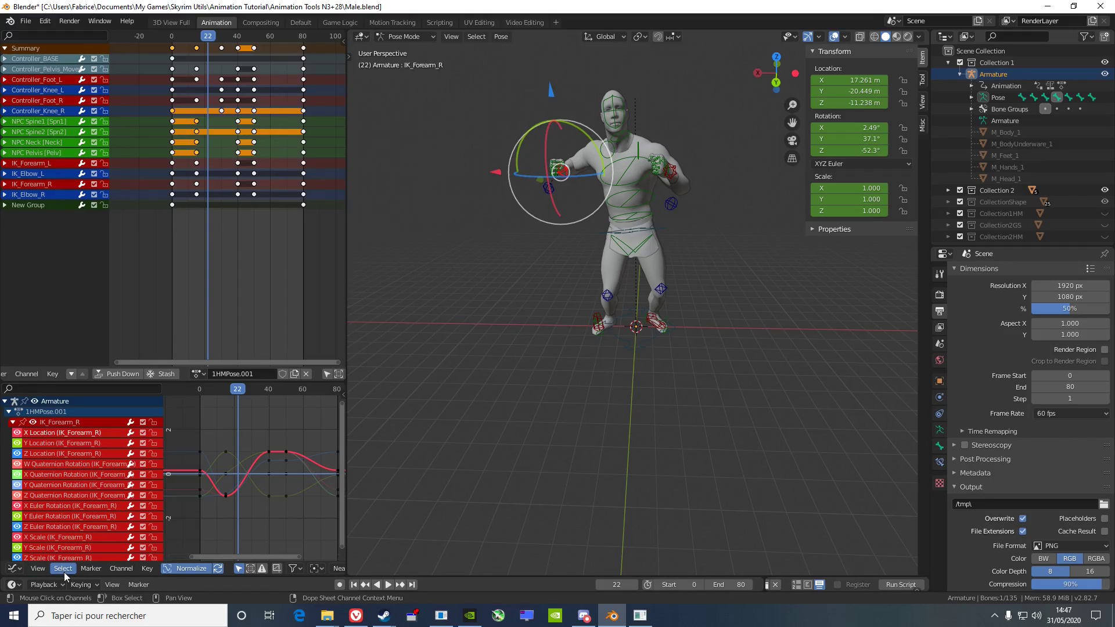
pyautogui.click(38, 568)
pyautogui.click(91, 429)
pyautogui.click(226, 496)
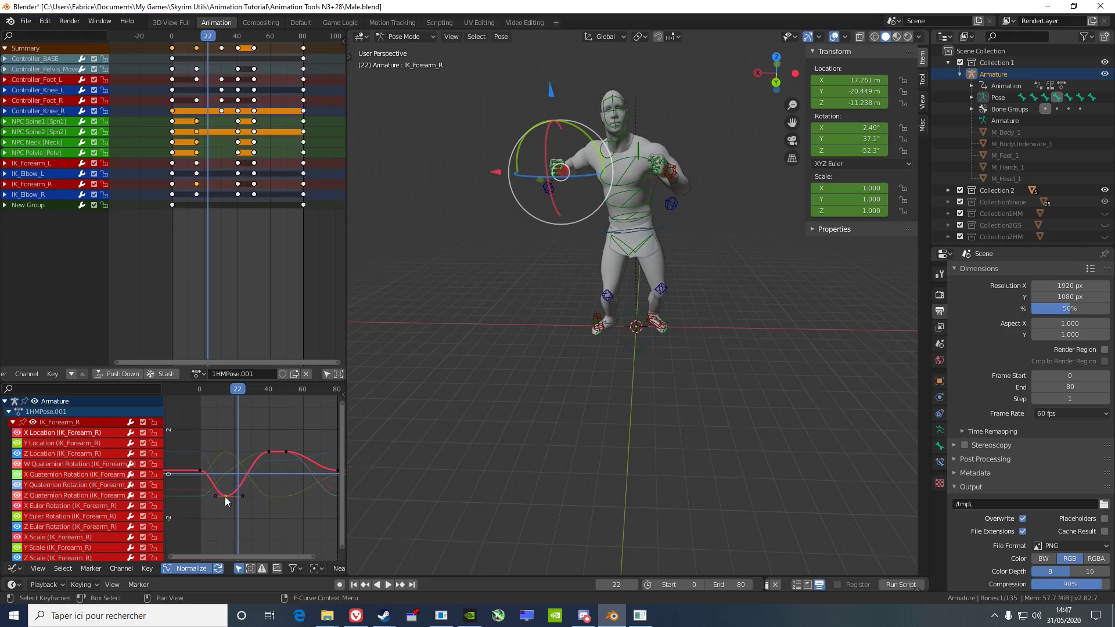
# Try reshaping the X Location curve by raising the incoming handle of its frame 40 keyframe, and undo the change.
pyautogui.moveTo(248, 393)
pyautogui.mouseDown()
pyautogui.moveTo(218, 394)
pyautogui.moveTo(242, 393)
pyautogui.mouseUp()
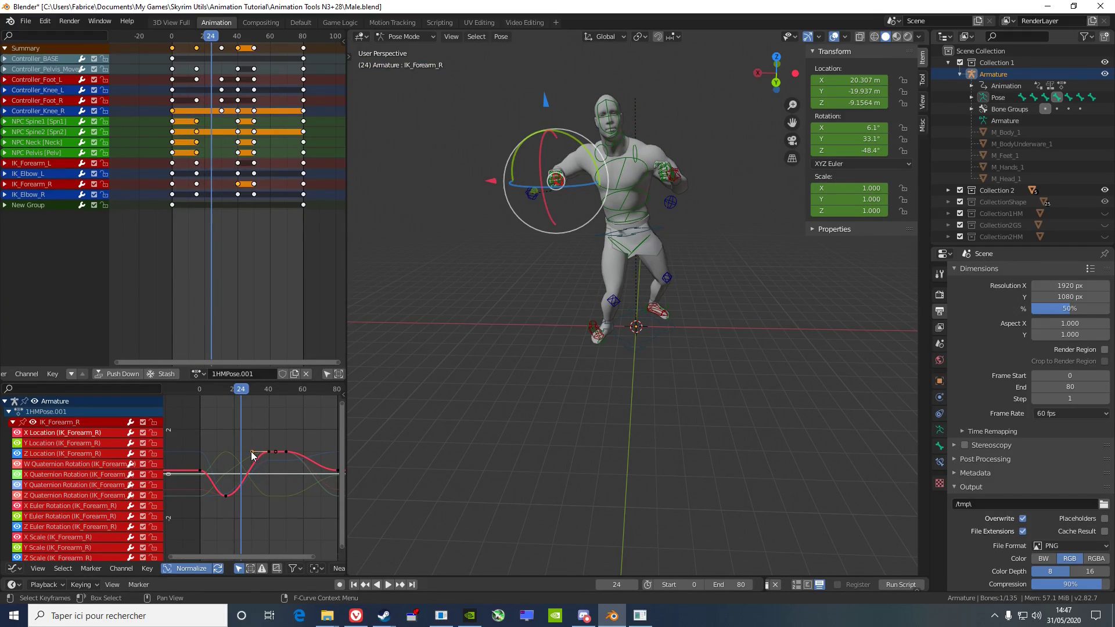
pyautogui.moveTo(253, 456)
pyautogui.mouseDown()
pyautogui.moveTo(250, 479)
pyautogui.moveTo(240, 412)
pyautogui.moveTo(264, 476)
pyautogui.moveTo(249, 540)
pyautogui.moveTo(270, 471)
pyautogui.moveTo(246, 440)
pyautogui.mouseUp()
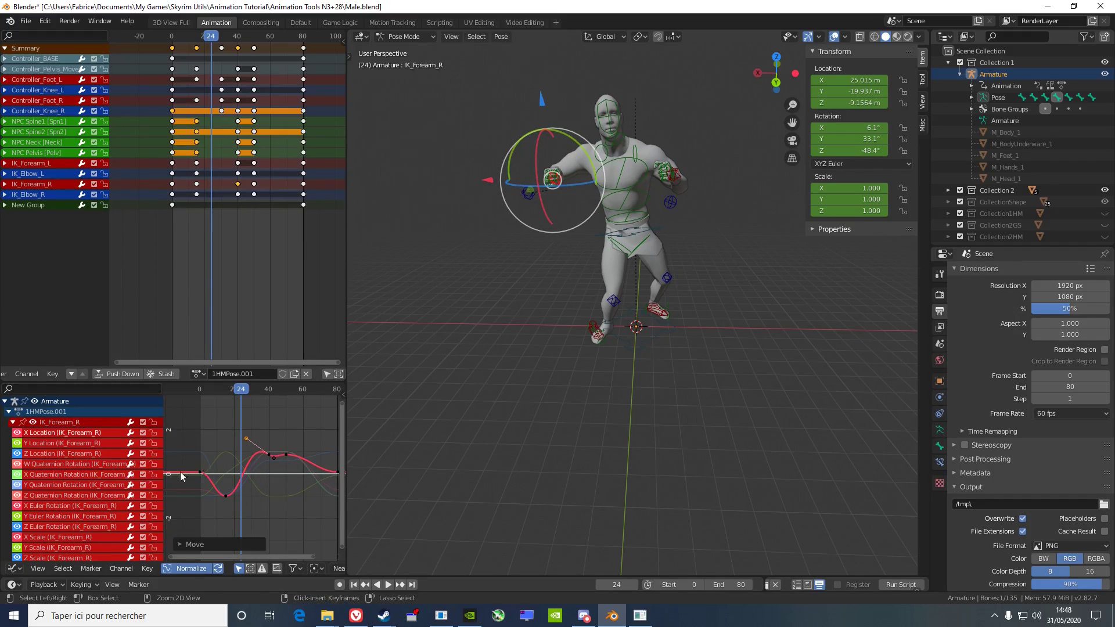
pyautogui.hotkey('ctrl', 'z')
# Try raising the incoming handle of the frame 40 keyframe on the IK_Forearm_R Y Location curve, and cancel the change.
pyautogui.click(104, 444)
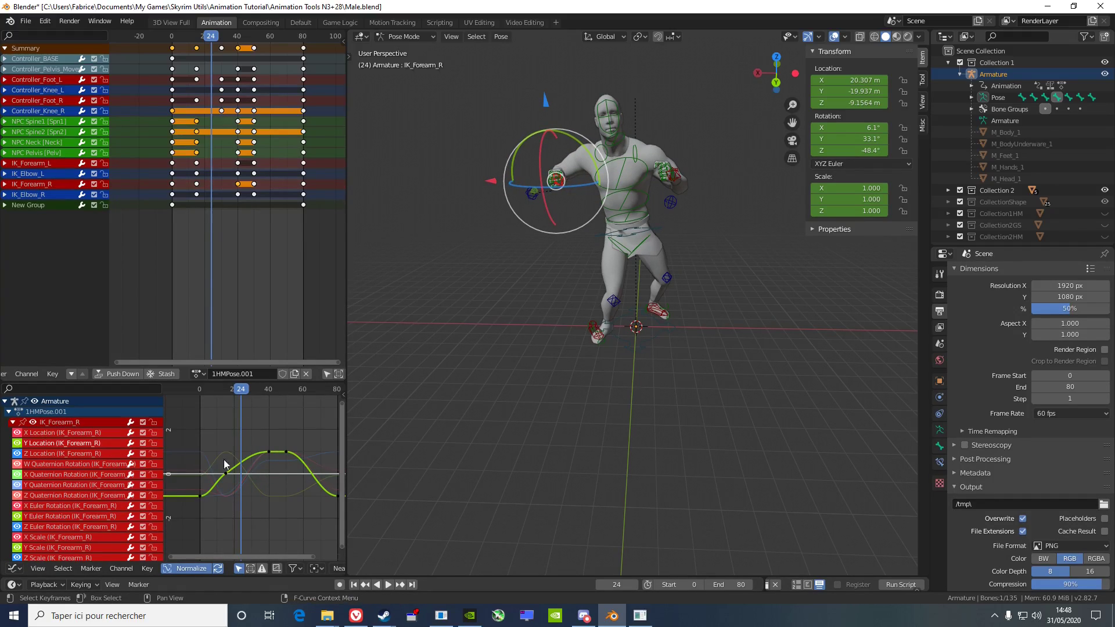
pyautogui.click(266, 451)
pyautogui.moveTo(250, 447); pyautogui.dragTo(233, 422)
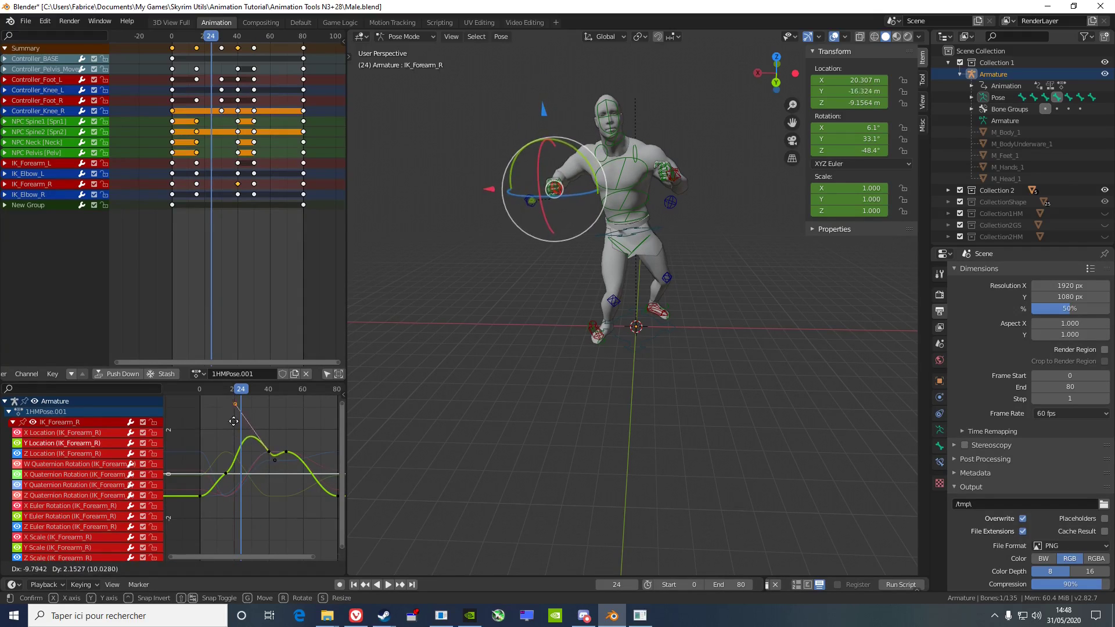
pyautogui.press('Escape')
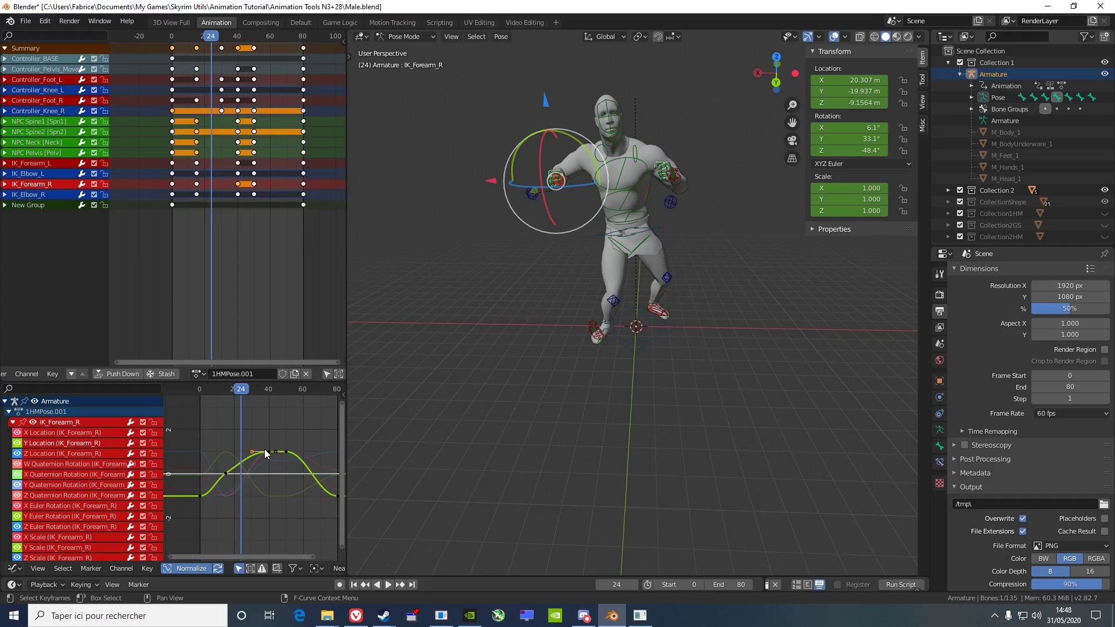
# Try raising the outgoing handle of the frame 15 keyframe on the Y Location curve, and cancel the change.
pyautogui.moveTo(241, 393); pyautogui.dragTo(225, 395)
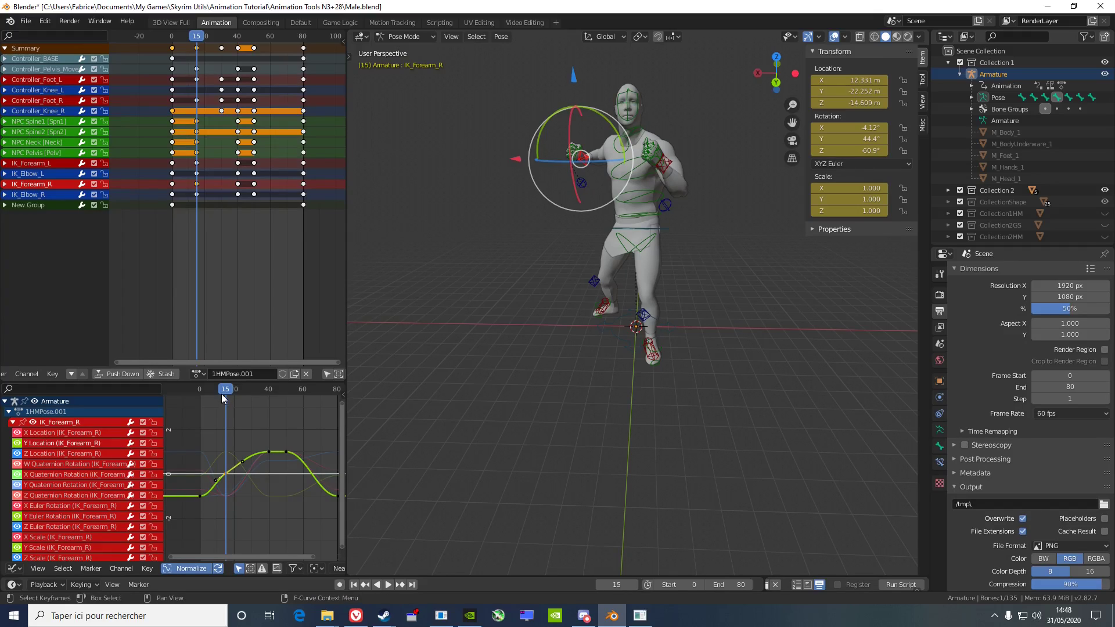
pyautogui.press('space')
pyautogui.moveTo(249, 466); pyautogui.dragTo(244, 437)
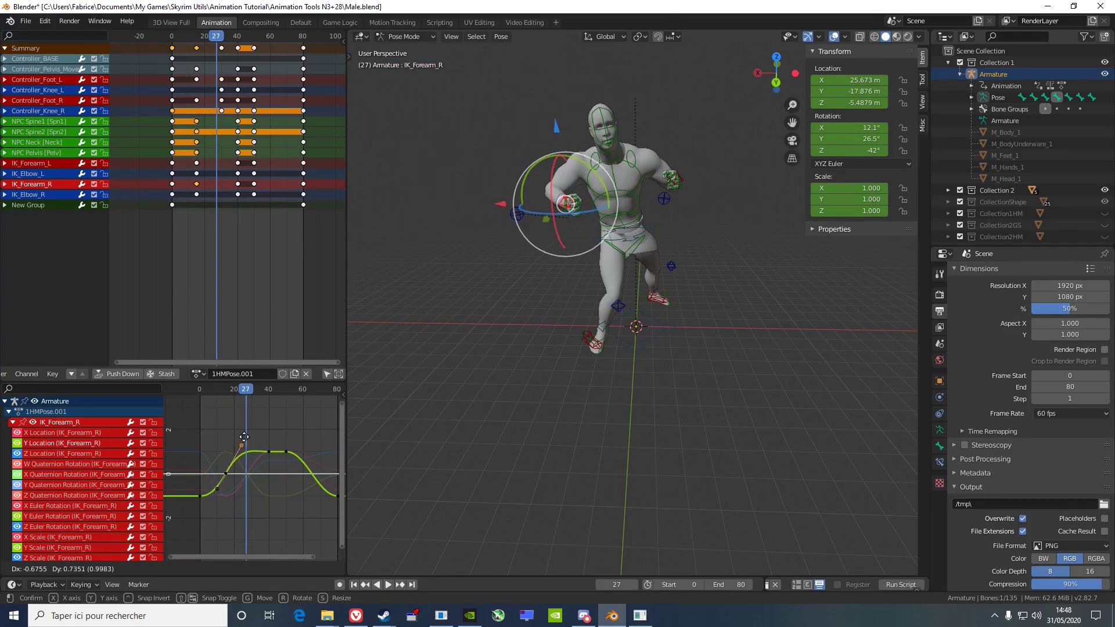
pyautogui.press('Escape')
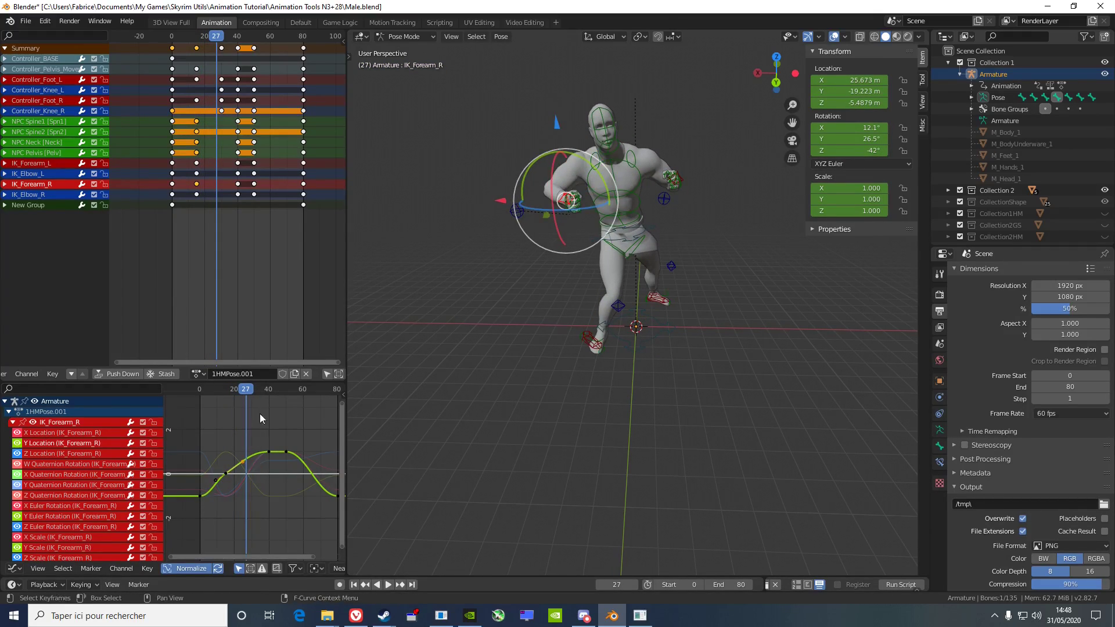
# Lower the IK_Forearm_R Y Location keyframe at frame 15 by about 1.05 to the level of the frame 0 keyframe.
pyautogui.press('space')
pyautogui.press('Escape')
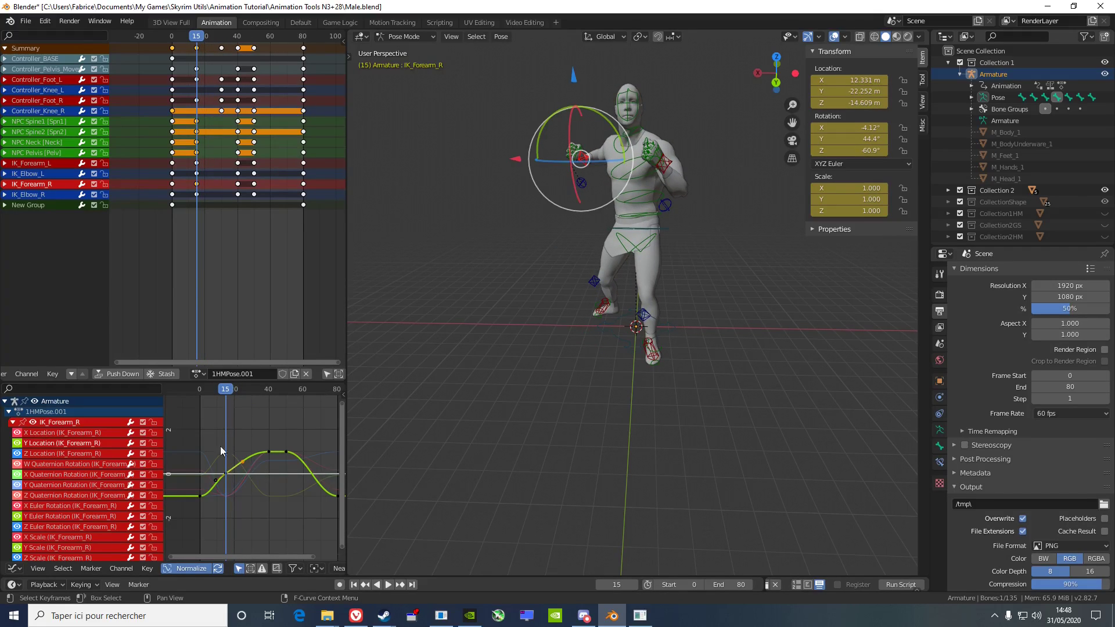
pyautogui.moveTo(224, 477); pyautogui.dragTo(224, 468)
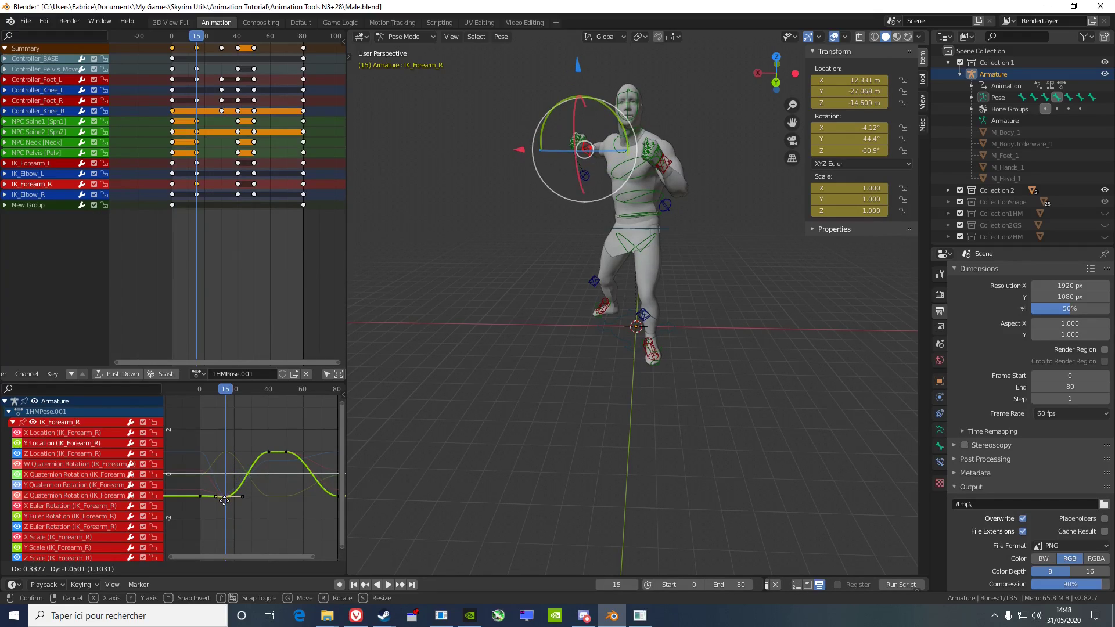
pyautogui.click(224, 497)
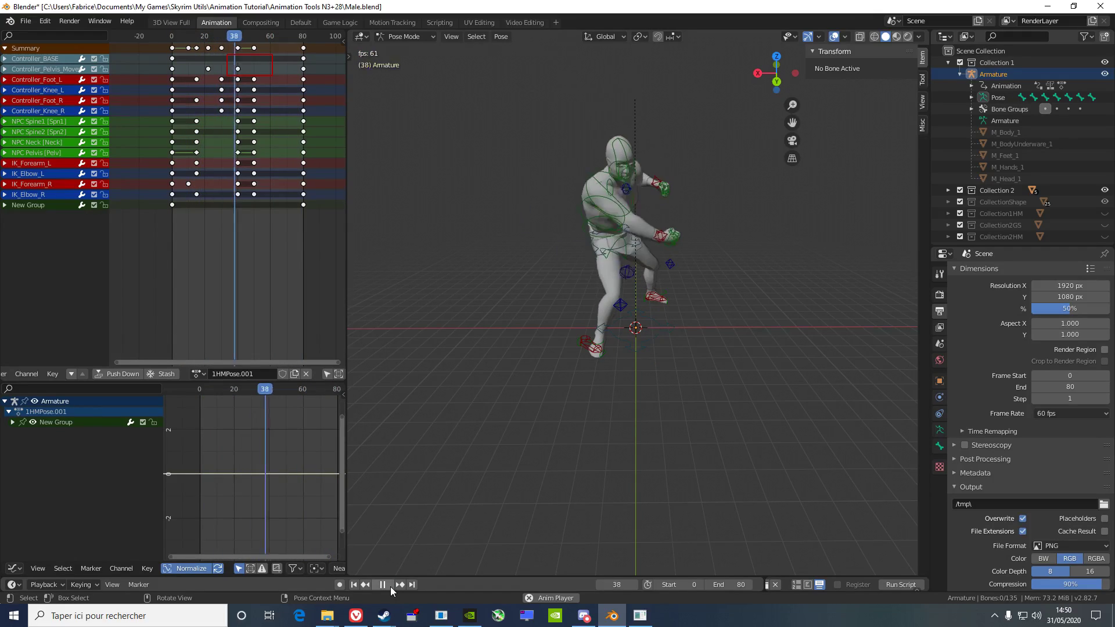
# Stop playback, list the Controller_Pelvis_Movement curves in the graph editor and select its X Quaternion Rotation curve, with frame 50 as the current frame.
pyautogui.click(390, 587)
pyautogui.click(52, 71)
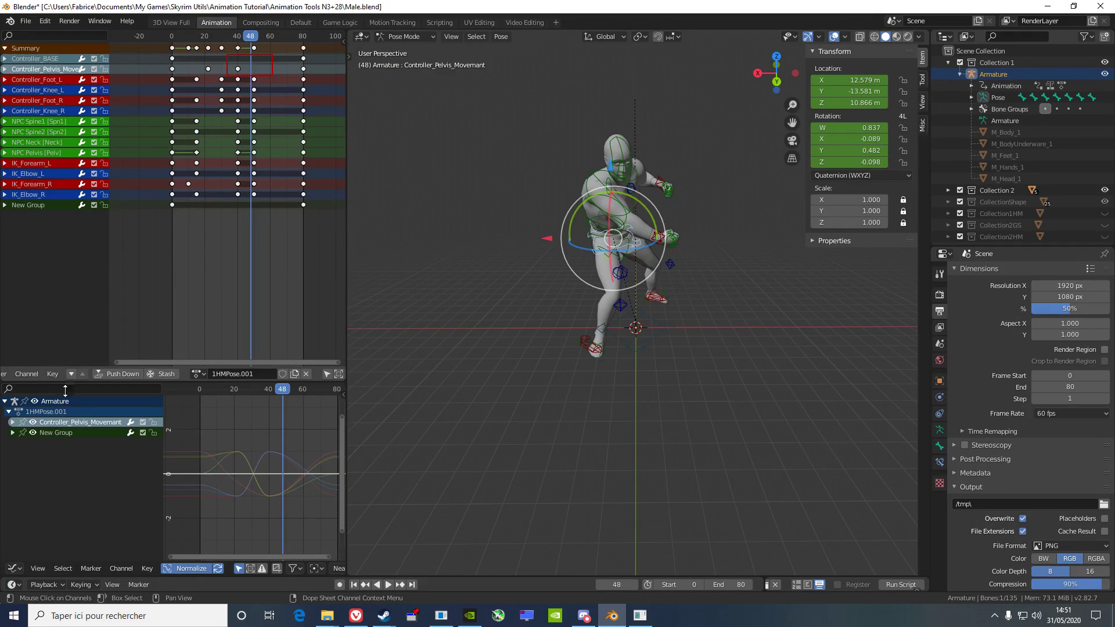
pyautogui.click(12, 422)
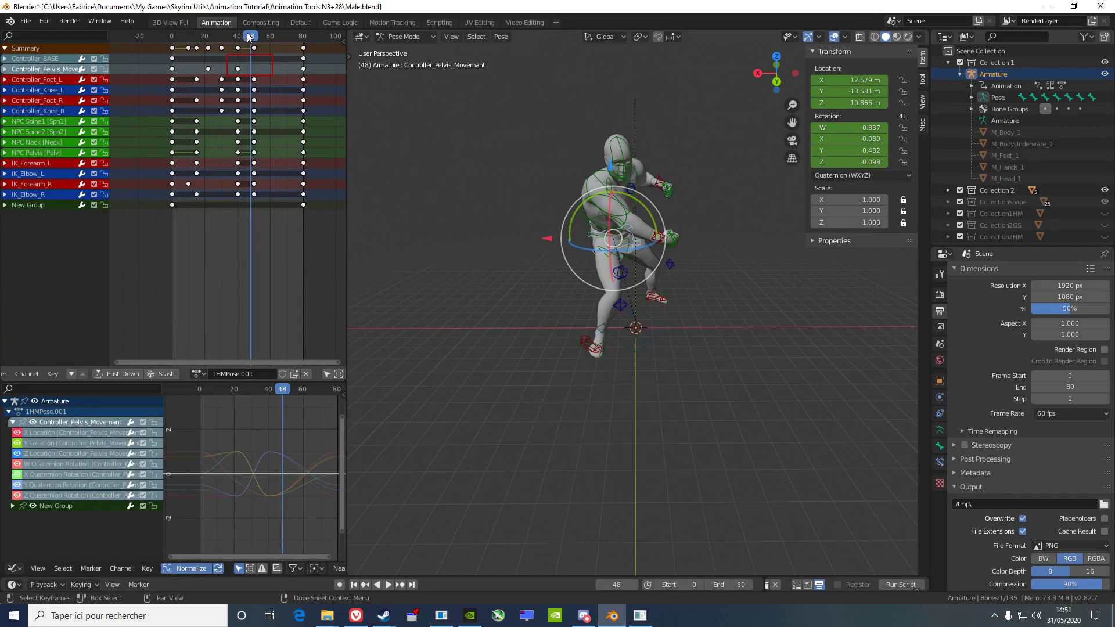
pyautogui.moveTo(249, 37); pyautogui.dragTo(253, 38)
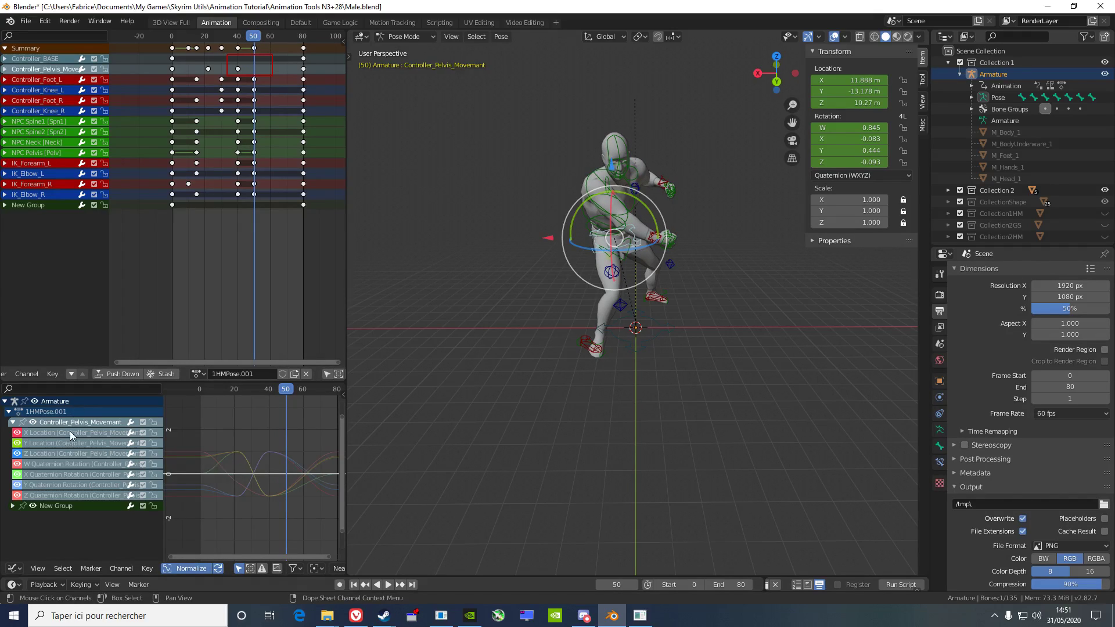
pyautogui.click(65, 454)
pyautogui.click(68, 464)
pyautogui.click(71, 474)
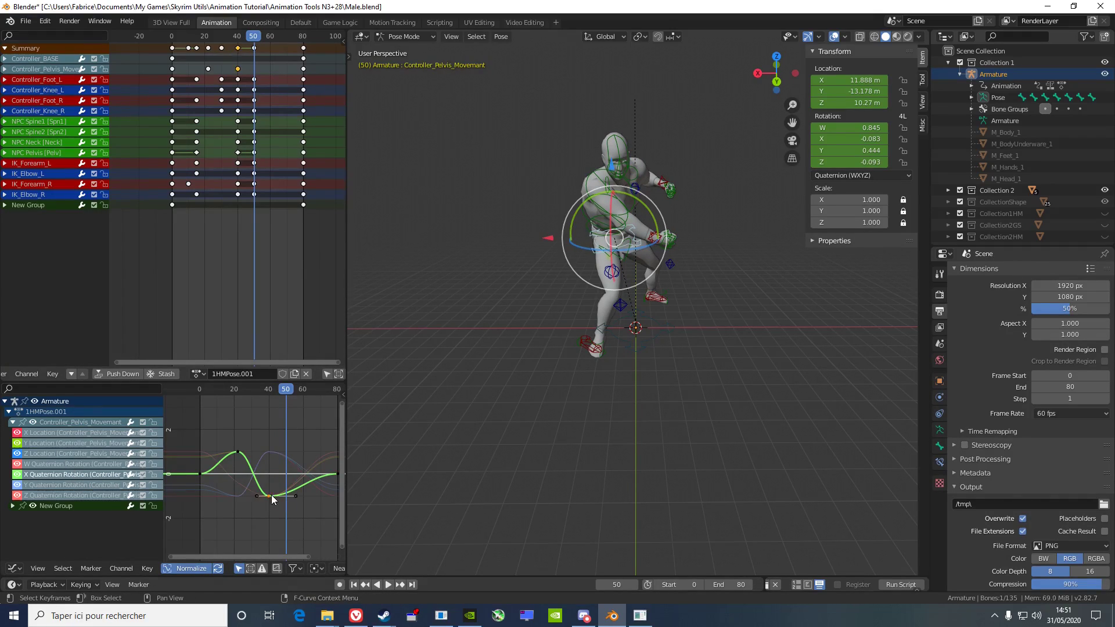
# Lower the outgoing handle of the frame 40 keyframe on the X Quaternion Rotation curve and preview the motion.
pyautogui.moveTo(272, 498); pyautogui.dragTo(208, 493, button='middle')
pyautogui.click(270, 467)
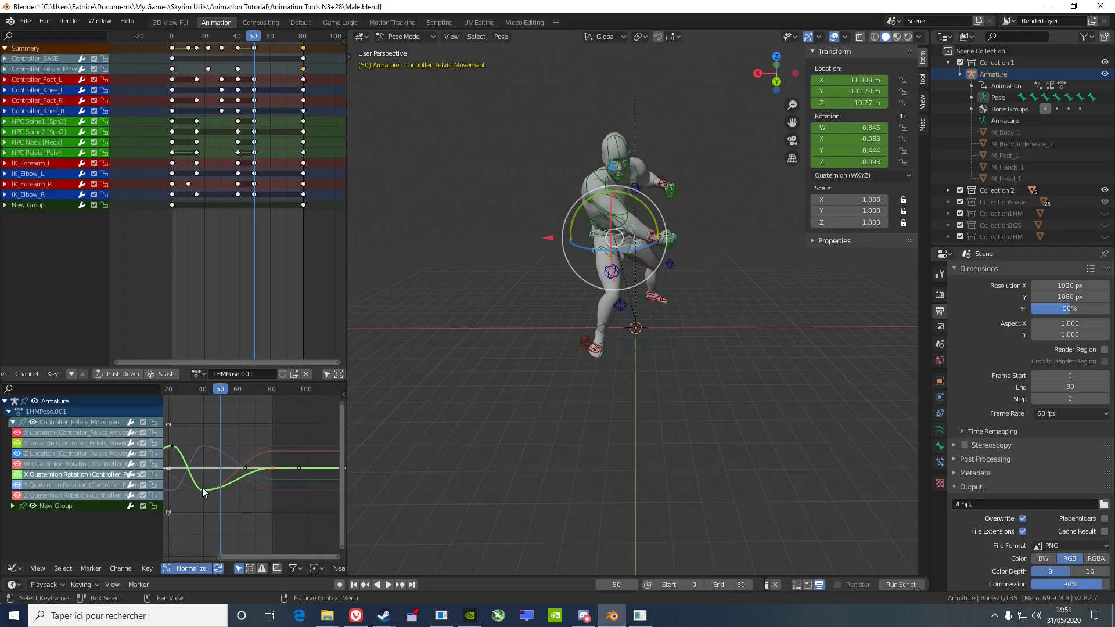
pyautogui.moveTo(220, 399); pyautogui.dragTo(198, 394)
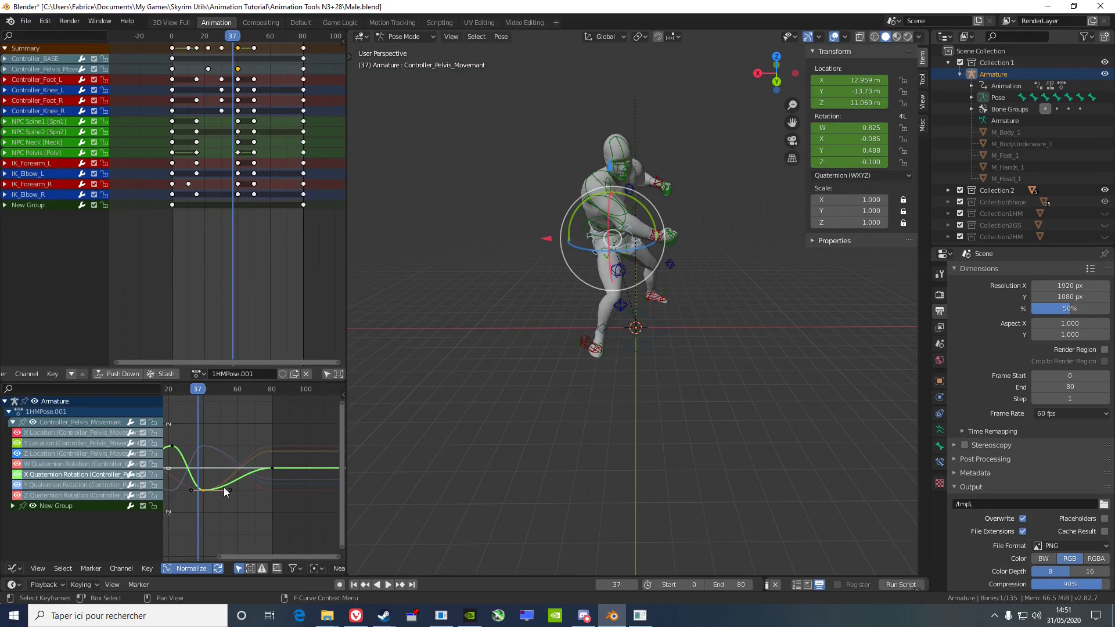
pyautogui.press('g')
pyautogui.click(218, 502)
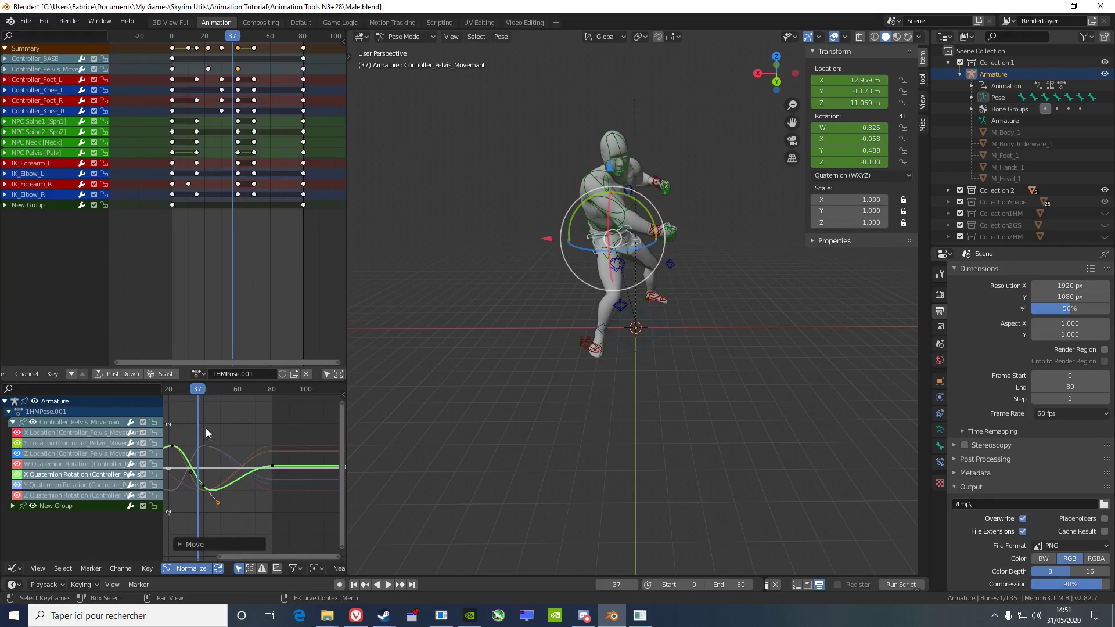
pyautogui.press('space')
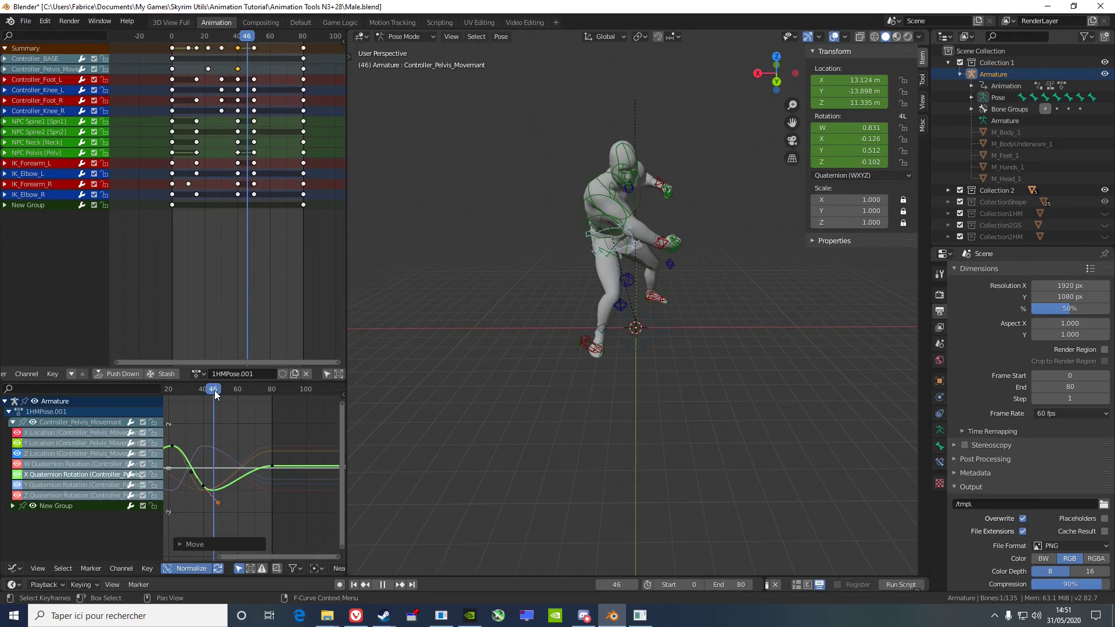
pyautogui.press('space')
# At frame 50, pull the frame 40 keyframe's outgoing handle further down and out to about frame 54, and play the animation.
pyautogui.click(220, 389)
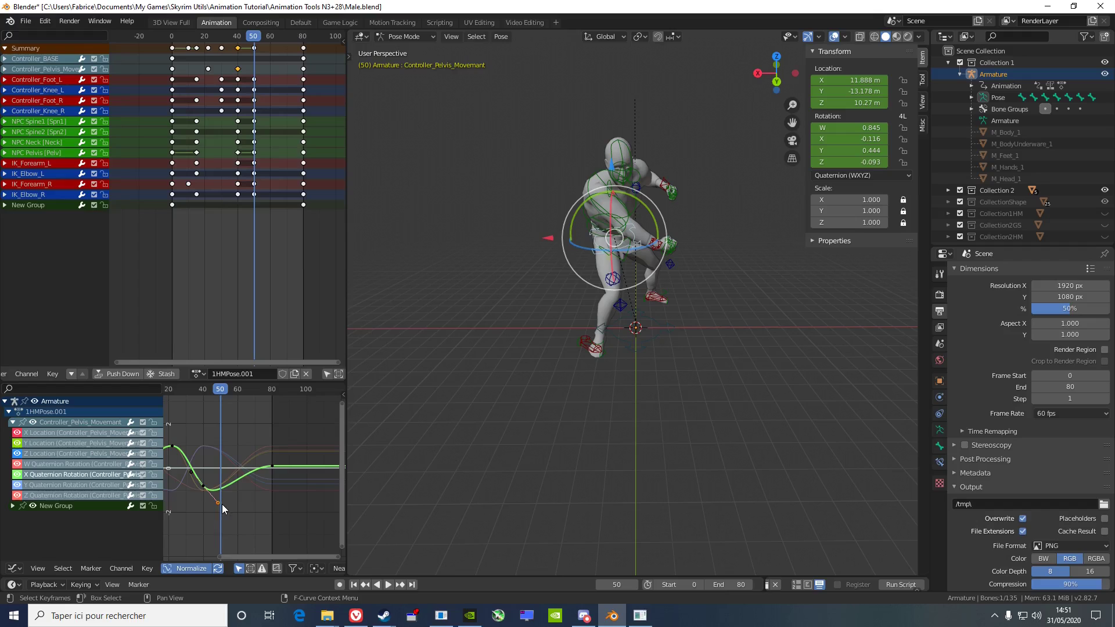
pyautogui.press('g')
pyautogui.click(231, 510)
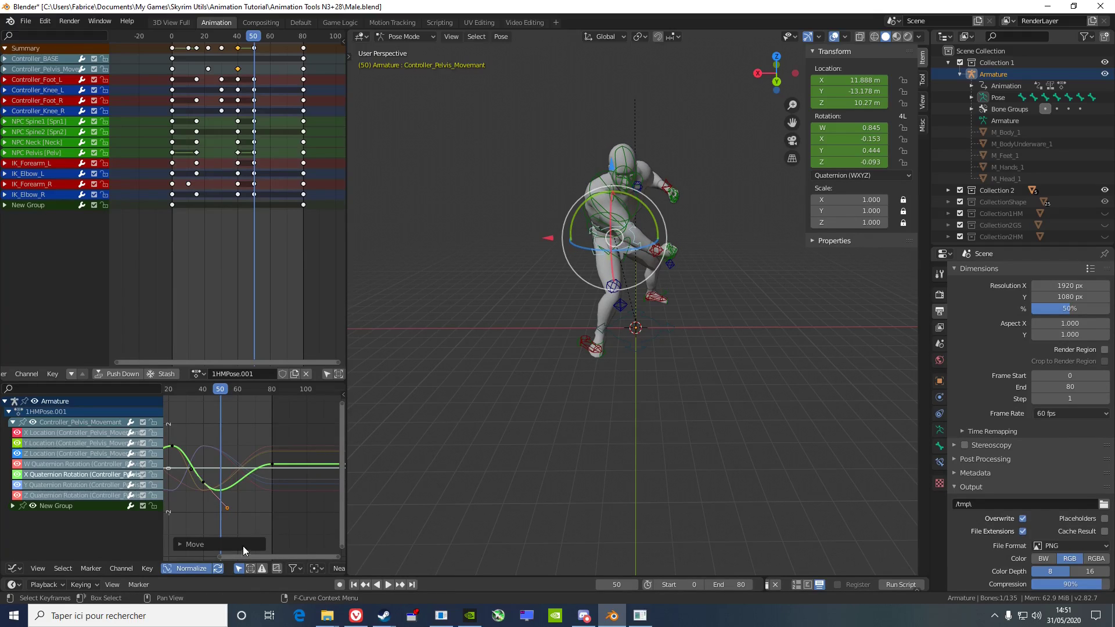
pyautogui.click(391, 585)
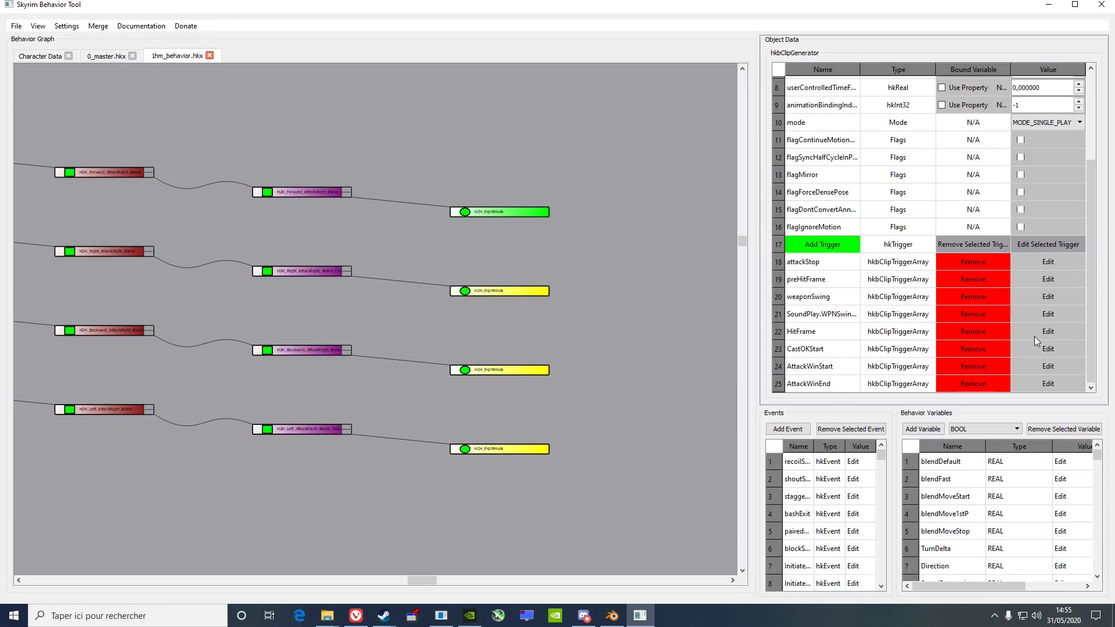
# In Skyrim Behavior Tool, open the clip generator's HitFrame trigger for editing.
pyautogui.click(1034, 337)
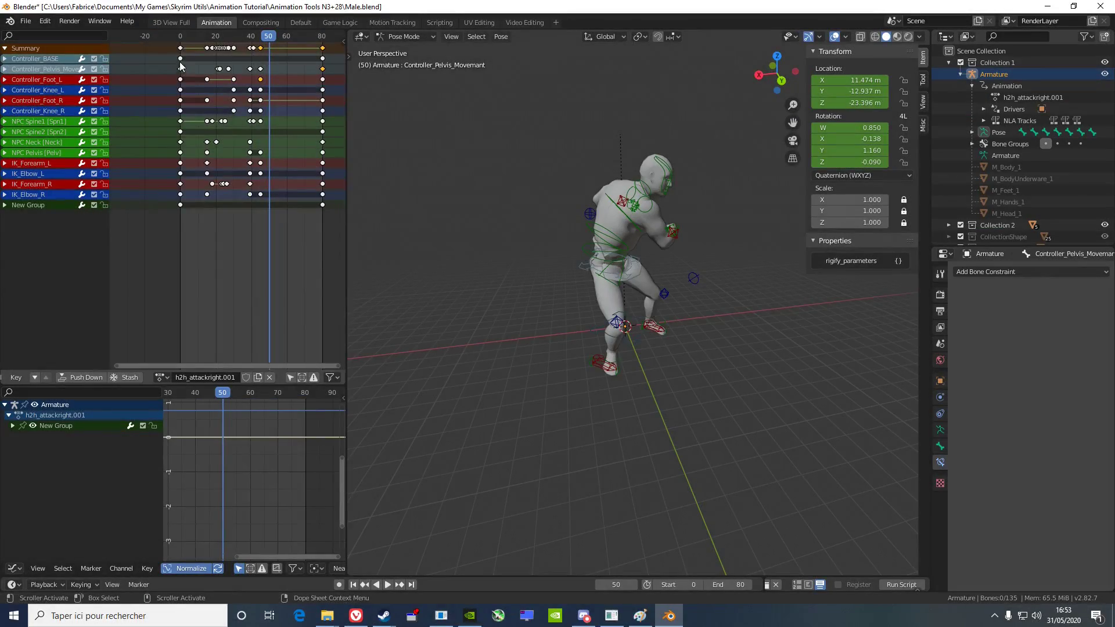
# In Blender, select all keyframes of the h2h_attackright.001 action, shift them about 41 frames earlier and return to frame 0.
pyautogui.moveTo(176, 44); pyautogui.dragTo(327, 200)
pyautogui.moveTo(266, 36); pyautogui.dragTo(250, 36)
pyautogui.press('g')
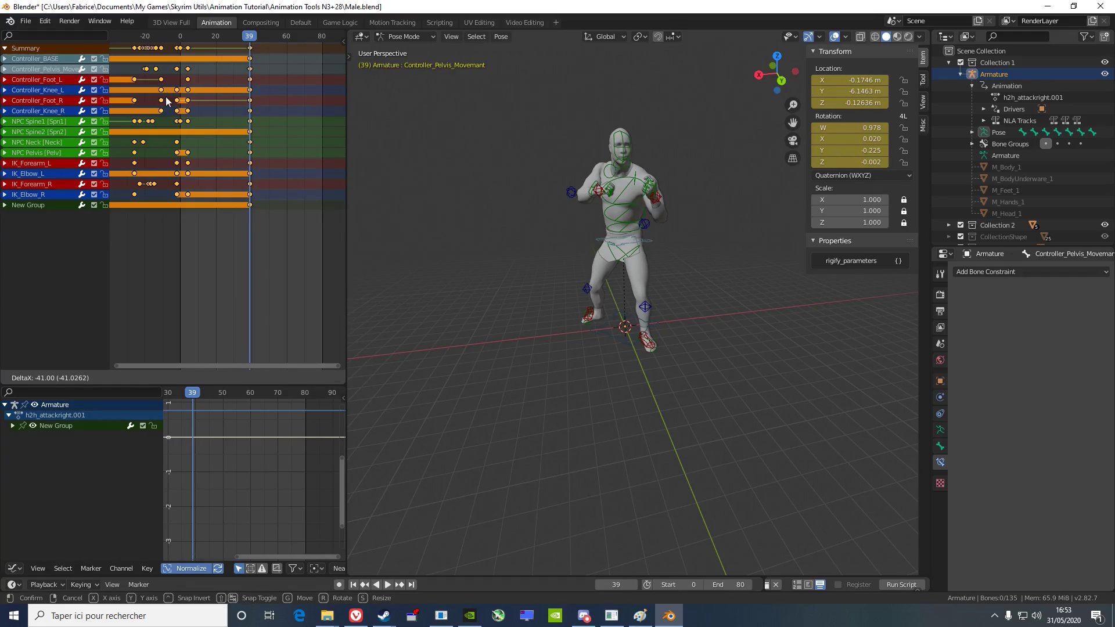
pyautogui.click(167, 102)
pyautogui.hotkey('shift', 'Left')
pyautogui.press('space')
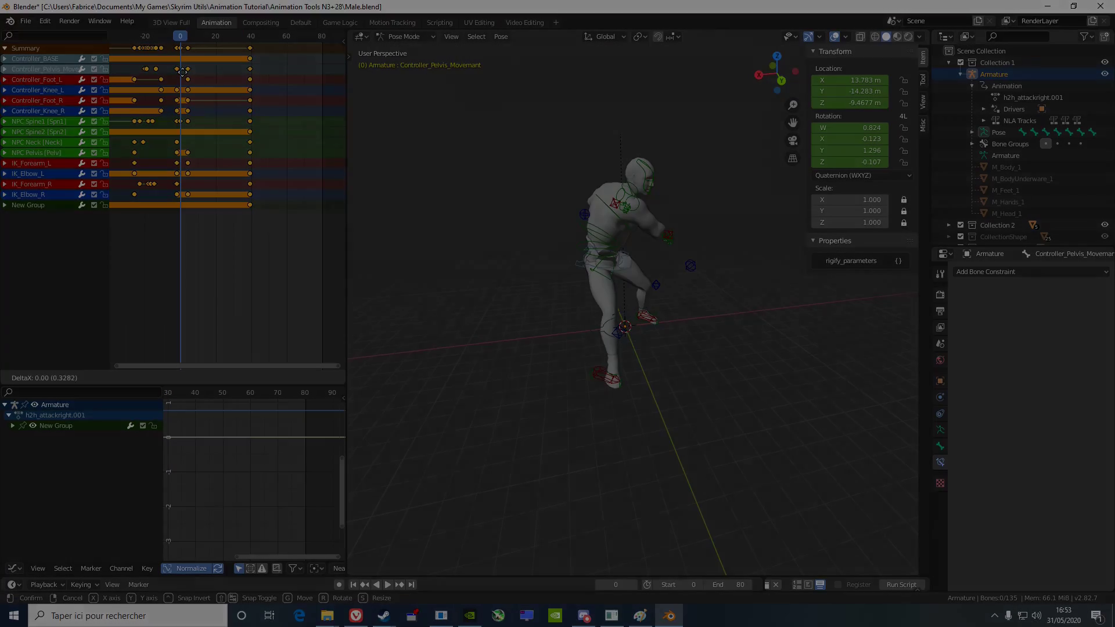
# Insert a Whole Character keyframe for the armature at frame 0.
pyautogui.click(500, 36)
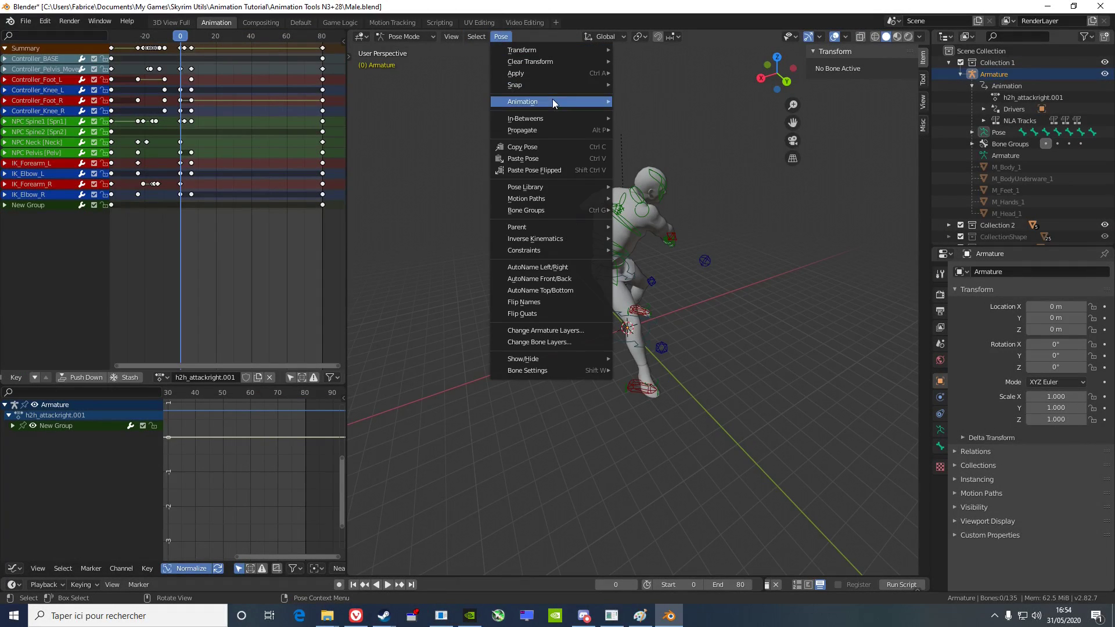
pyautogui.moveTo(552, 101)
pyautogui.click(659, 100)
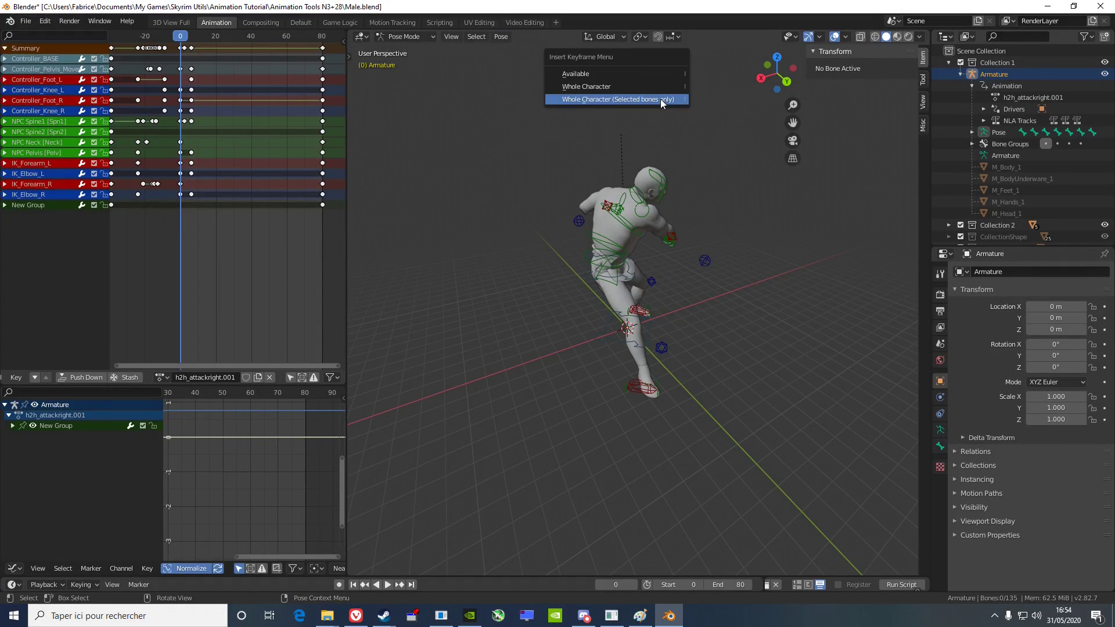
pyautogui.click(650, 85)
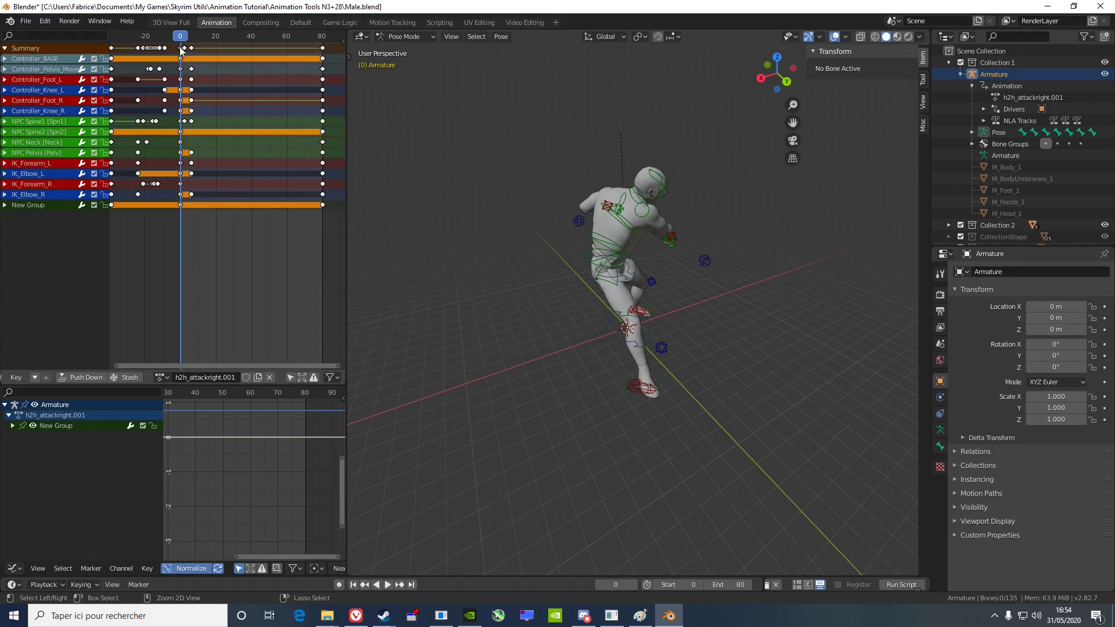
# Copy the frame 0 keyframes, paste them flipped at frame 39, and play the animation.
pyautogui.press('space')
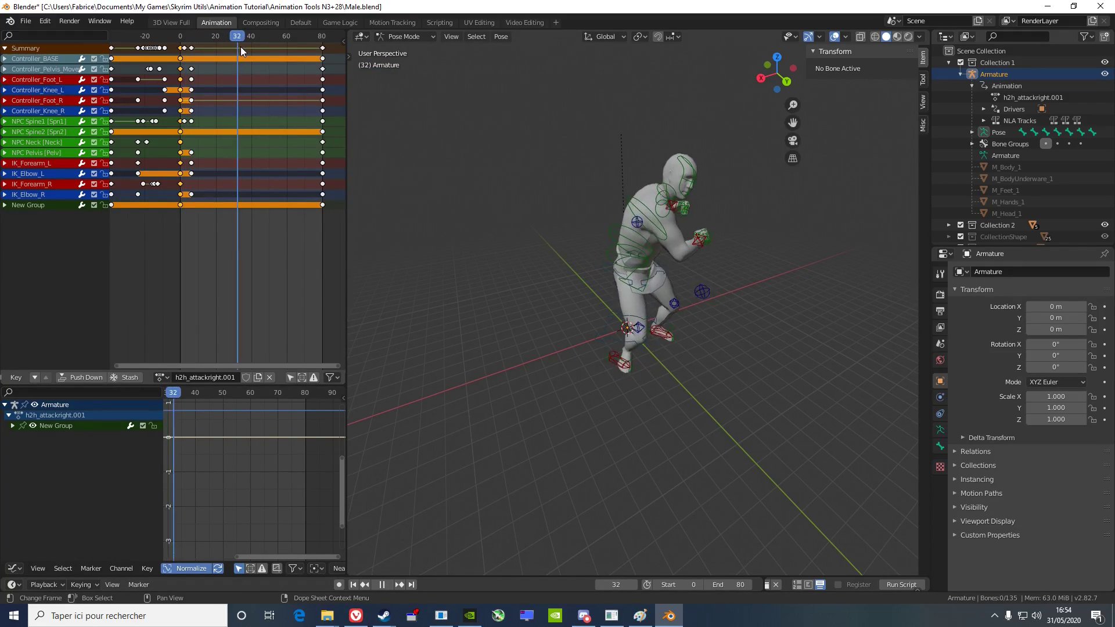
pyautogui.press('space')
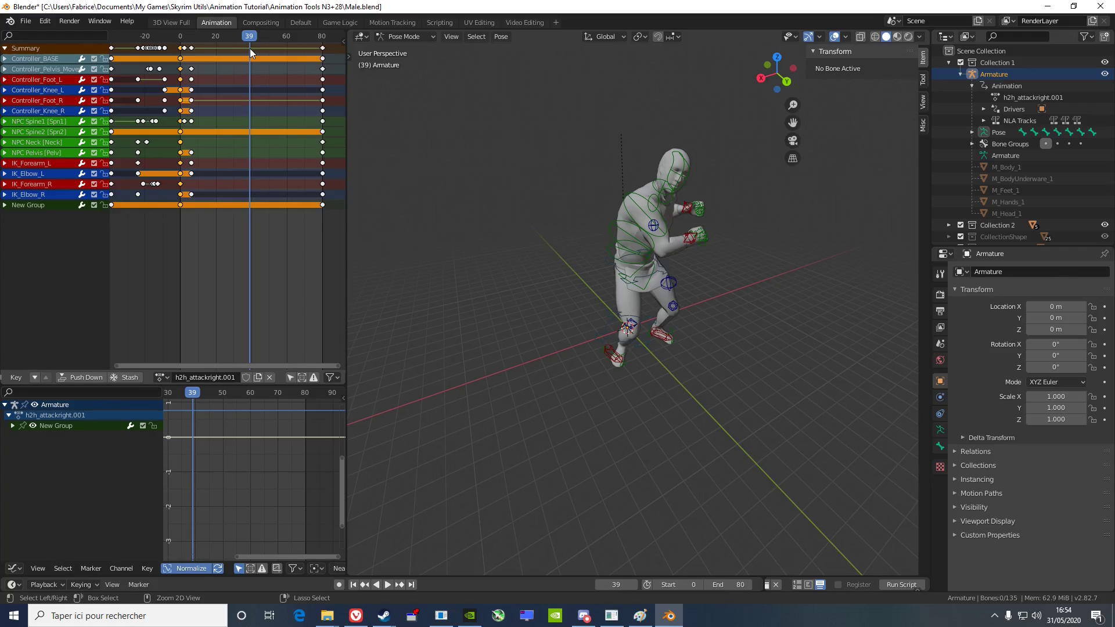
pyautogui.hotkey('ctrl', 'v')
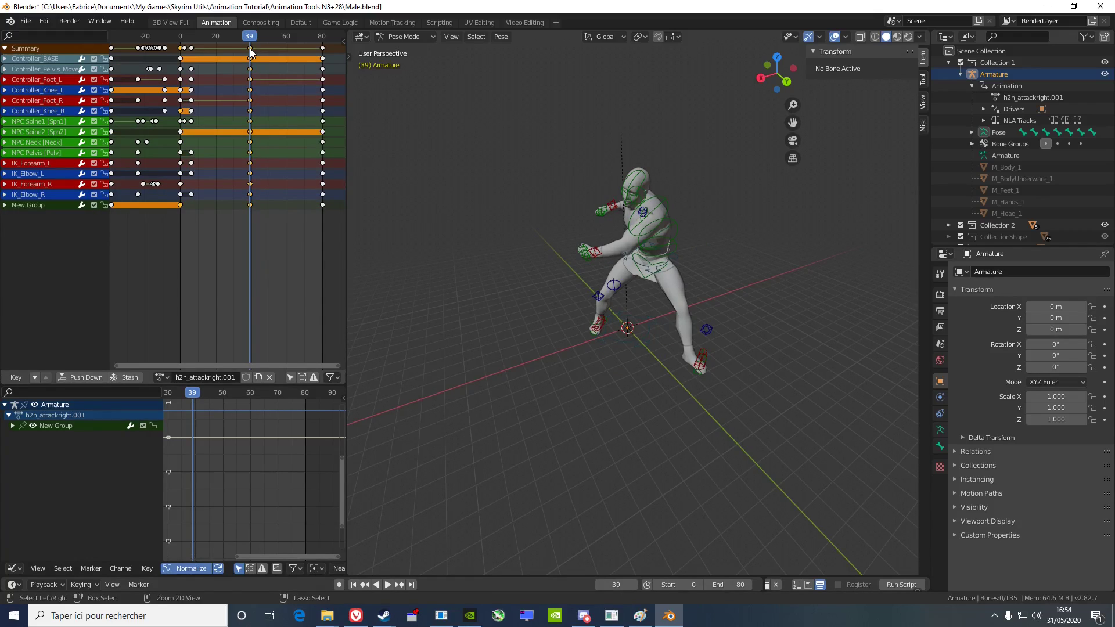
pyautogui.moveTo(595, 209); pyautogui.dragTo(620, 244, button='middle')
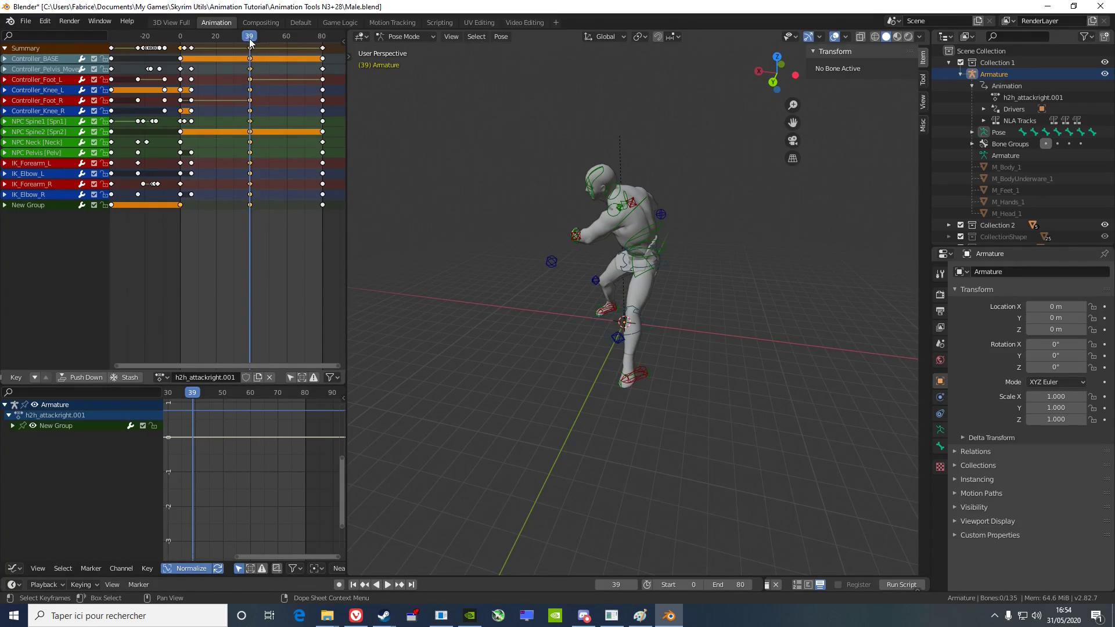
pyautogui.click(390, 584)
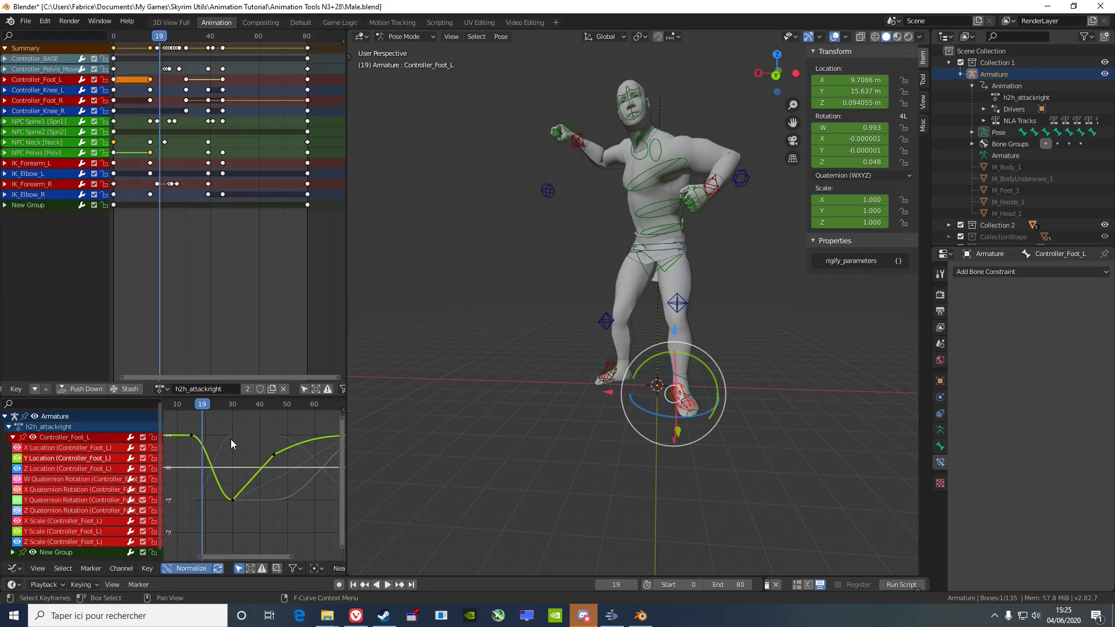
# Try raising the outgoing handle of the frame 15 keyframe on the Controller_Foot_L Y Location curve, and cancel the change.
pyautogui.moveTo(208, 430); pyautogui.dragTo(210, 427)
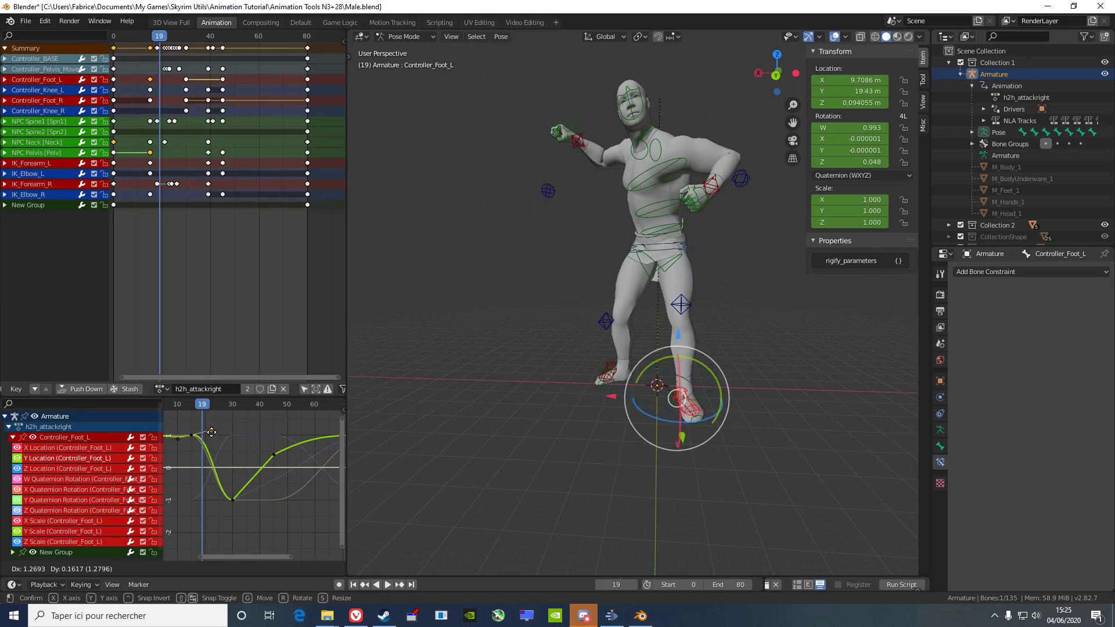
pyautogui.press('Escape')
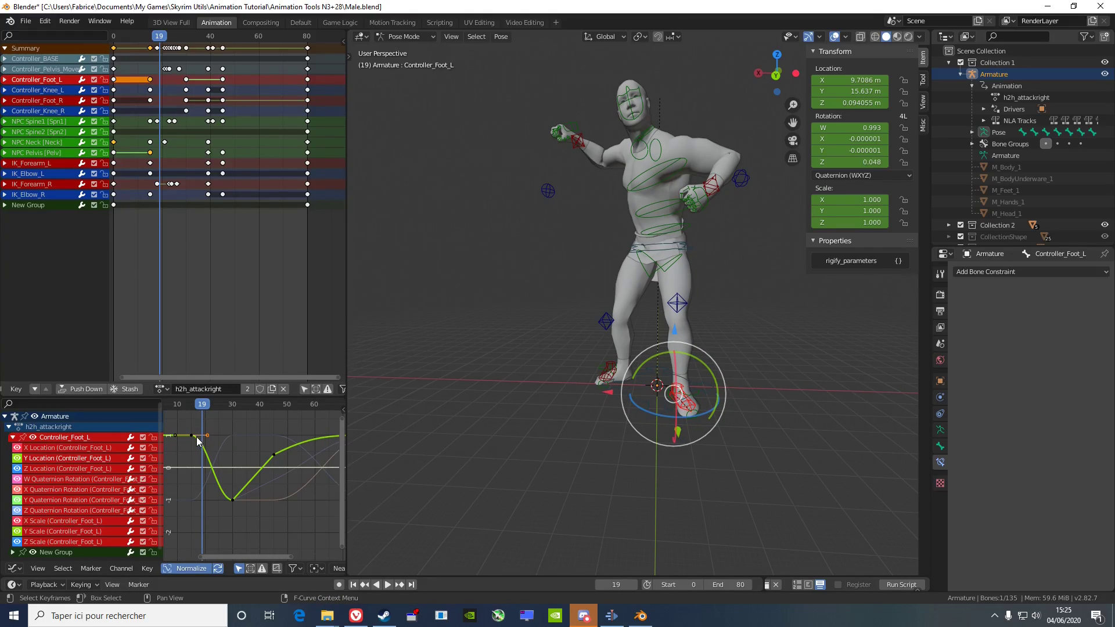
# Set the frame 15 keyframe on the Controller_Foot_L Y Location curve to Linear interpolation and check the left foot's motion up to frame 24.
pyautogui.rightClick(197, 436)
pyautogui.click(245, 461)
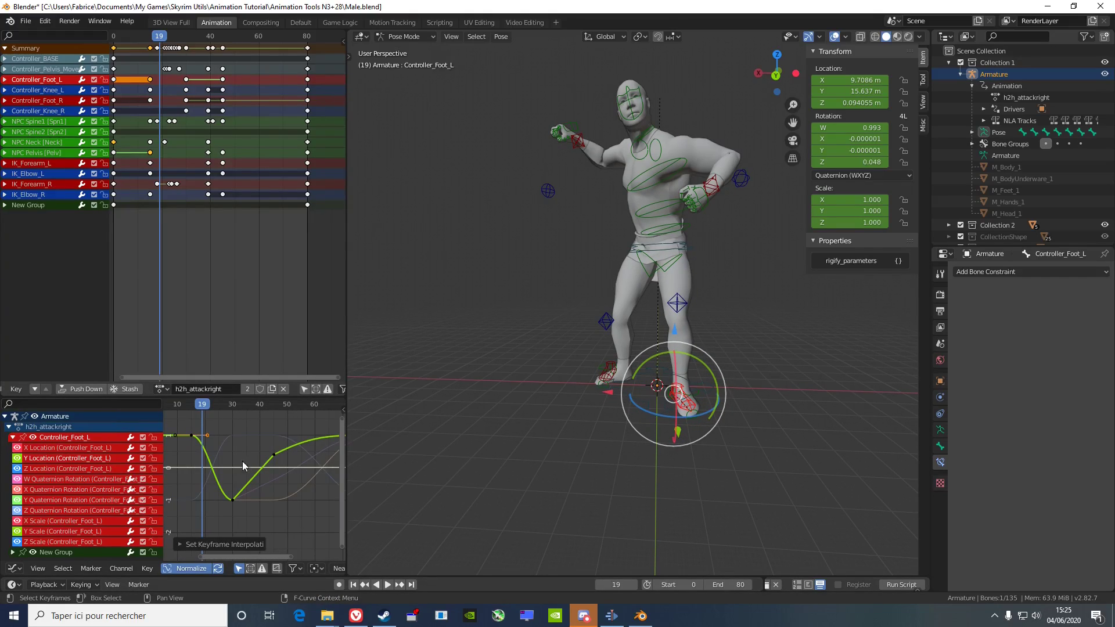
pyautogui.click(192, 436)
pyautogui.rightClick(247, 458)
pyautogui.click(307, 458)
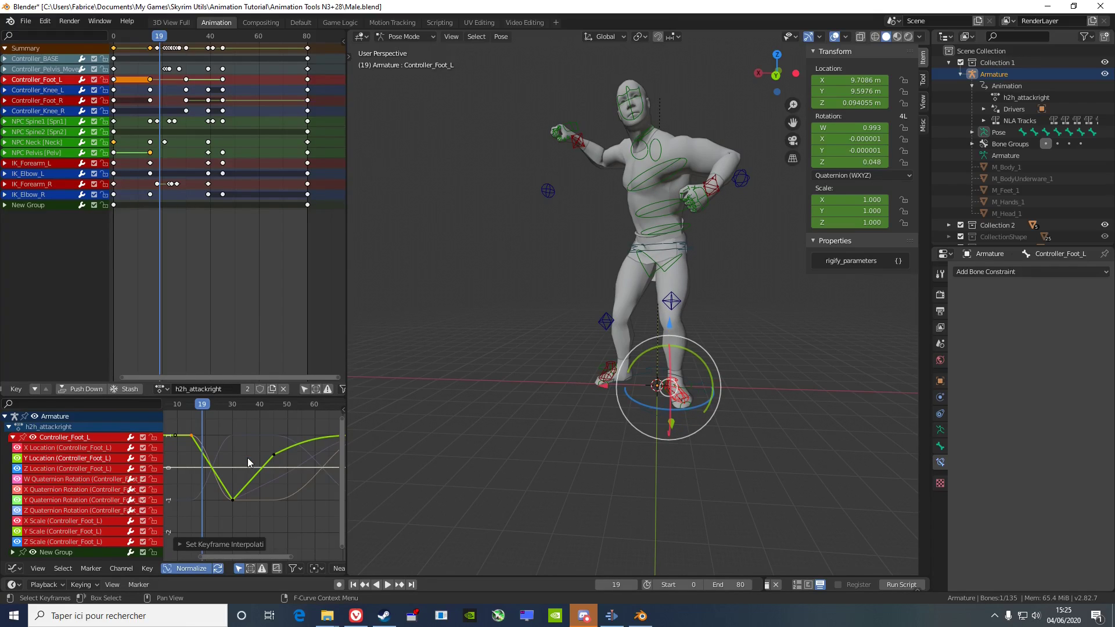
pyautogui.moveTo(200, 405)
pyautogui.mouseDown()
pyautogui.moveTo(223, 410)
pyautogui.moveTo(207, 410)
pyautogui.mouseUp()
pyautogui.moveTo(576, 413); pyautogui.dragTo(487, 388, button='middle')
pyautogui.scroll(4, 552, 398)
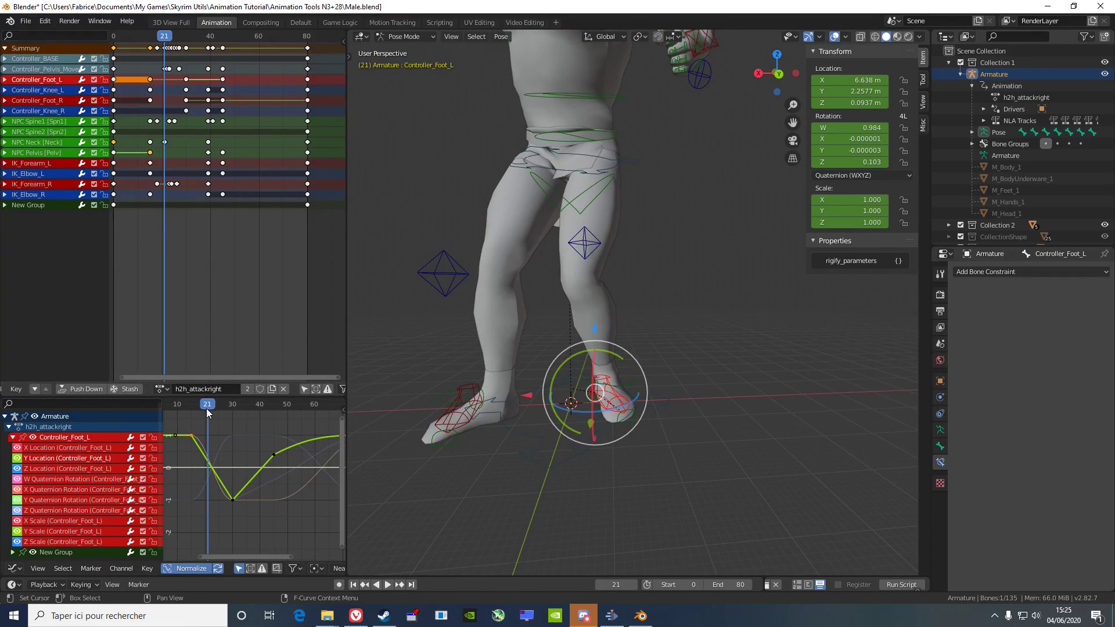
pyautogui.moveTo(207, 409)
pyautogui.mouseDown()
pyautogui.moveTo(196, 409)
pyautogui.moveTo(230, 409)
pyautogui.moveTo(215, 409)
pyautogui.mouseUp()
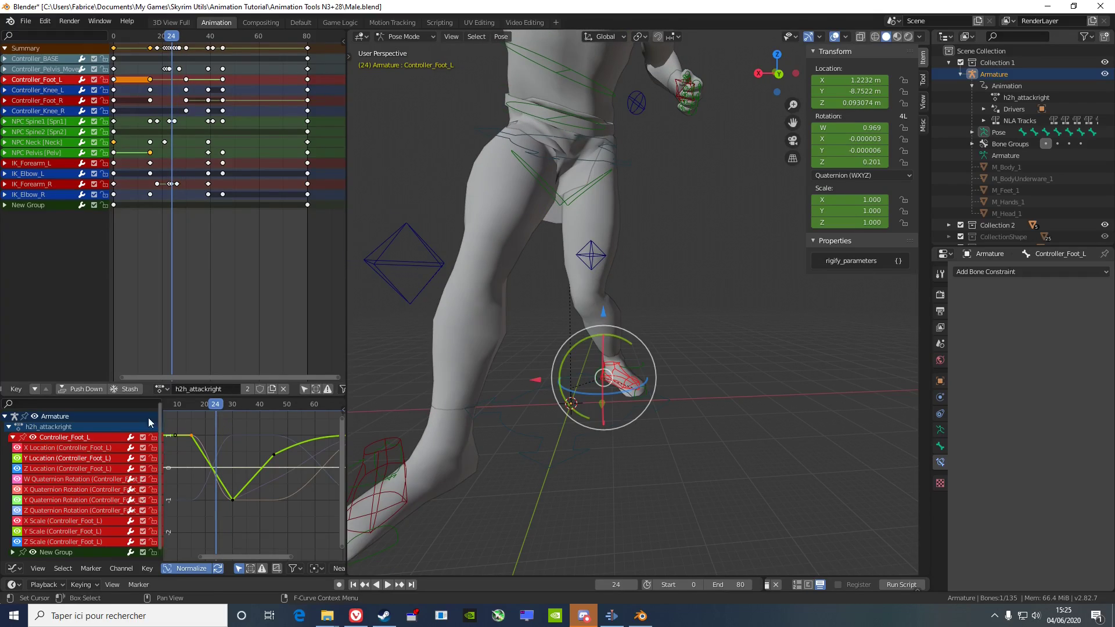
# Set the frame 15 keyframe on the Controller_Foot_L X Location curve to Linear interpolation and preview the animation.
pyautogui.click(64, 448)
pyautogui.rightClick(196, 436)
pyautogui.moveTo(191, 436)
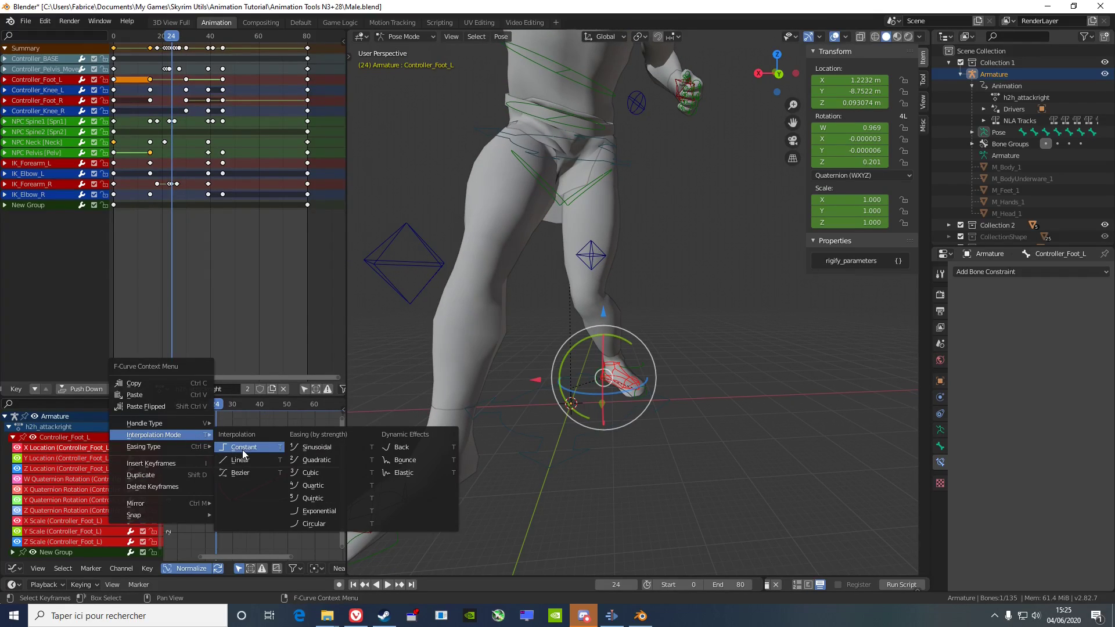
pyautogui.click(240, 459)
pyautogui.press('space')
pyautogui.click(195, 408)
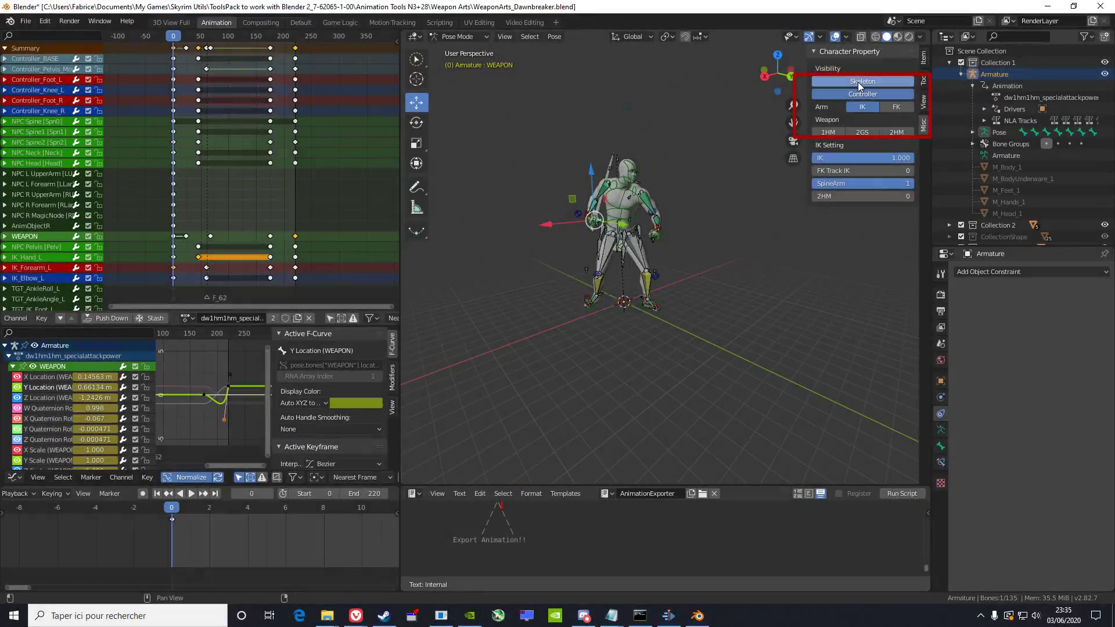
# Select the WEAPON channel of the dw1hm1hm_specialattackpower action and play its animation, then stop playback.
pyautogui.click(54, 236)
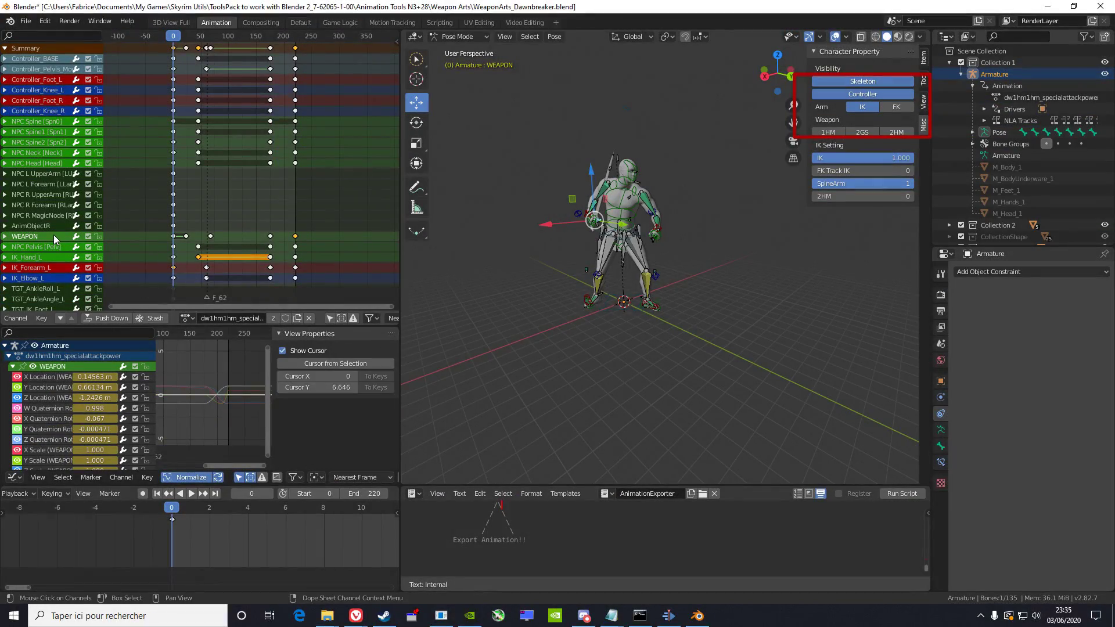
pyautogui.click(191, 493)
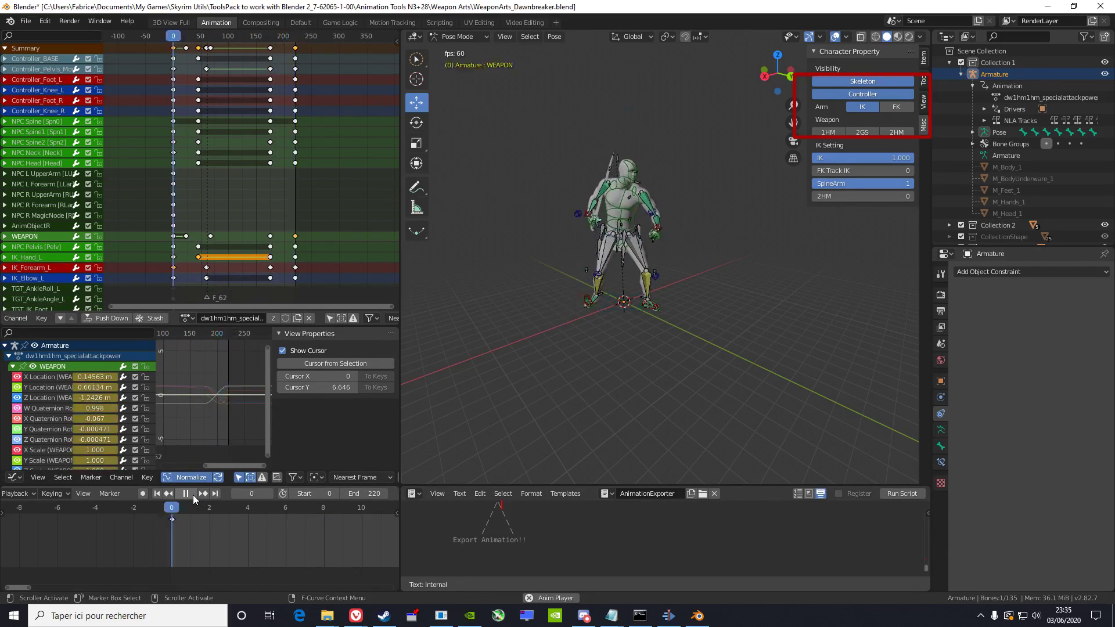
pyautogui.click(193, 495)
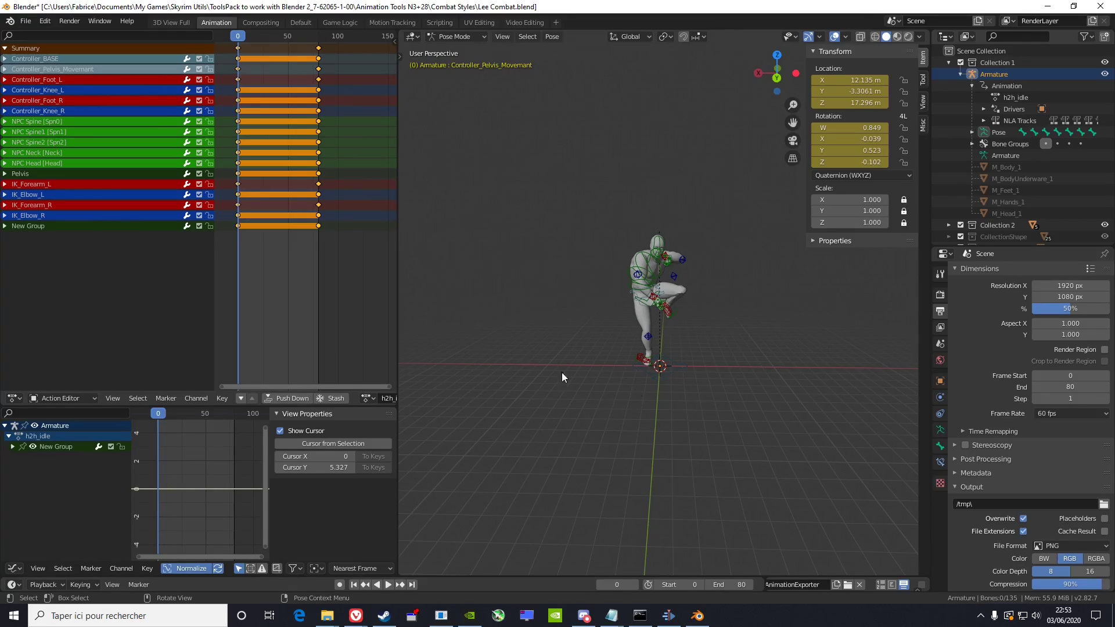
# Raise the Controller_BASE bone of the h2h_idle action to a Y Location of about 72.56 m at frame 0.
pyautogui.click(637, 249)
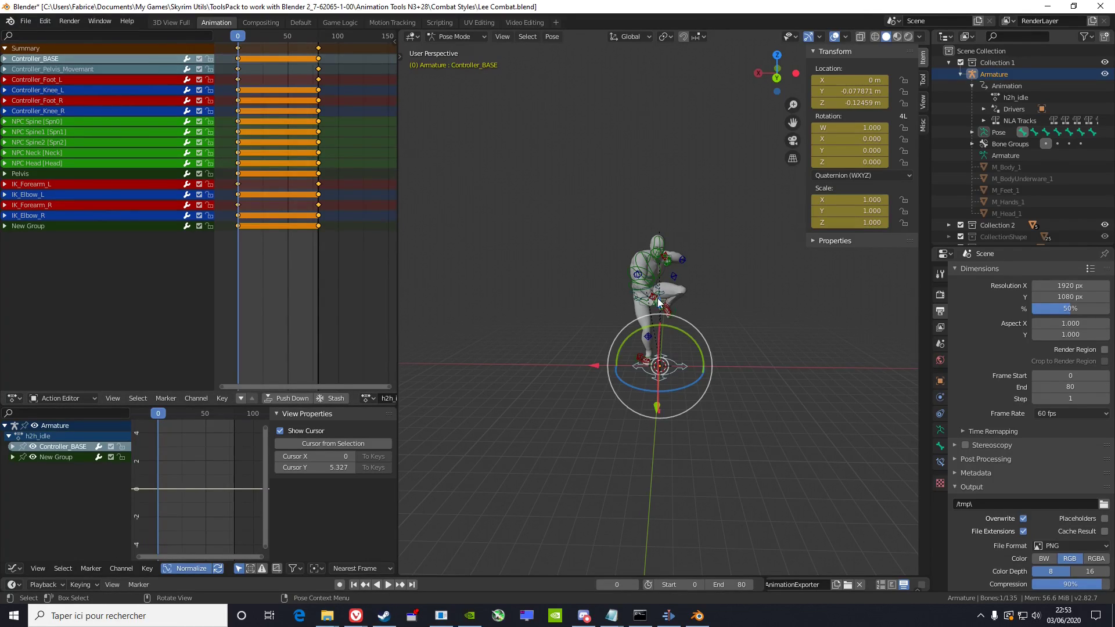
pyautogui.press('g')
pyautogui.press('y')
pyautogui.click(664, 218)
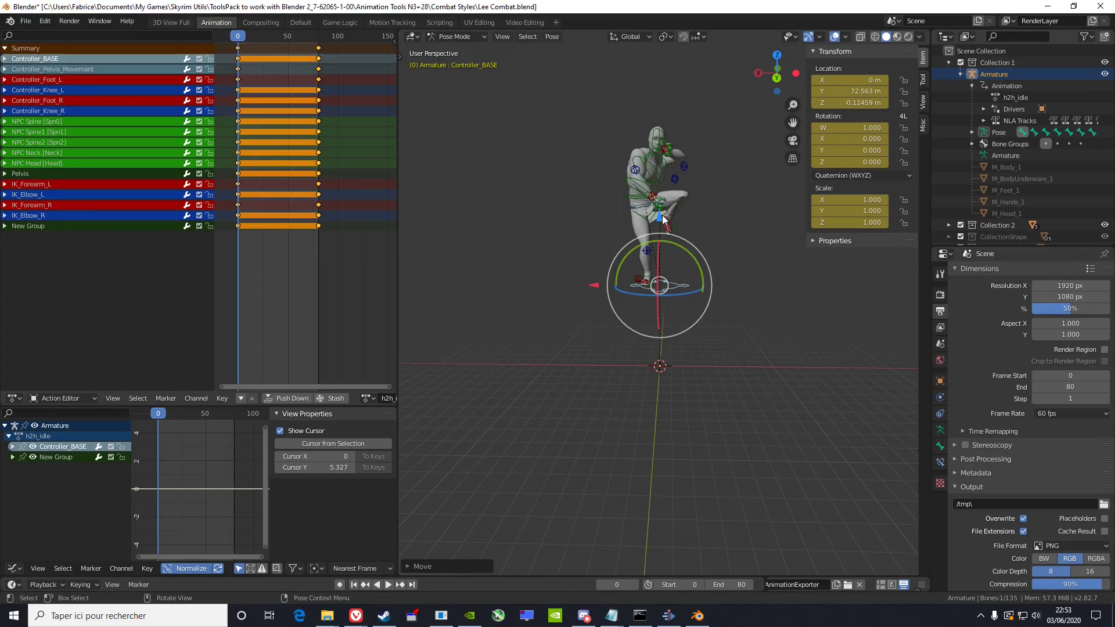
# Undo the last move of Controller_BASE, switch its rotation mode to XYZ Euler and try a Y rotation of 90°.
pyautogui.hotkey('ctrl', 'z')
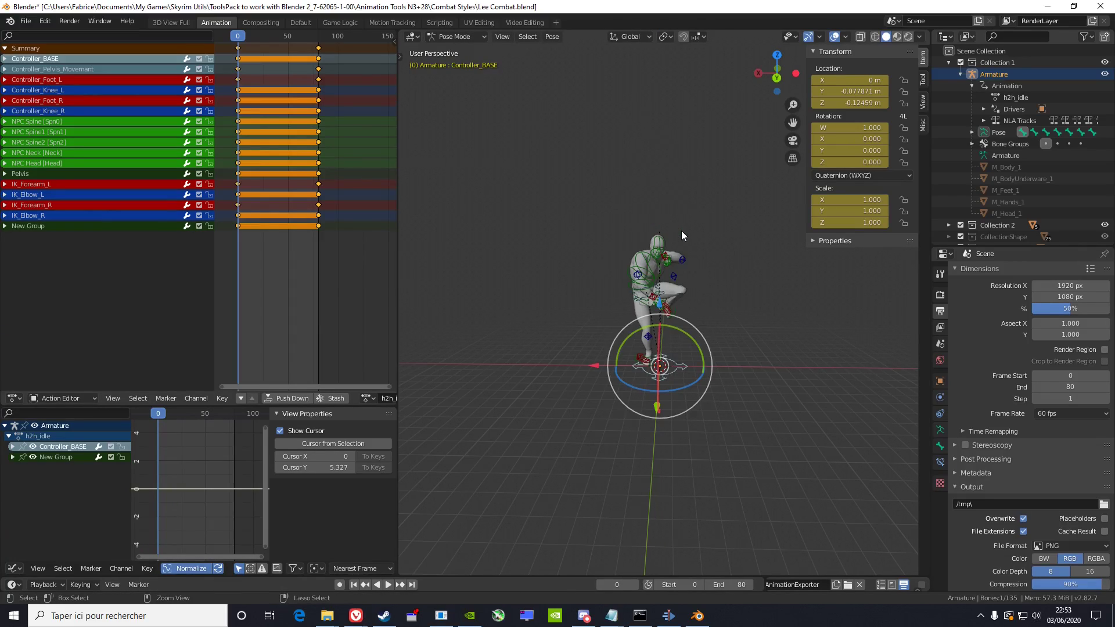
pyautogui.click(863, 176)
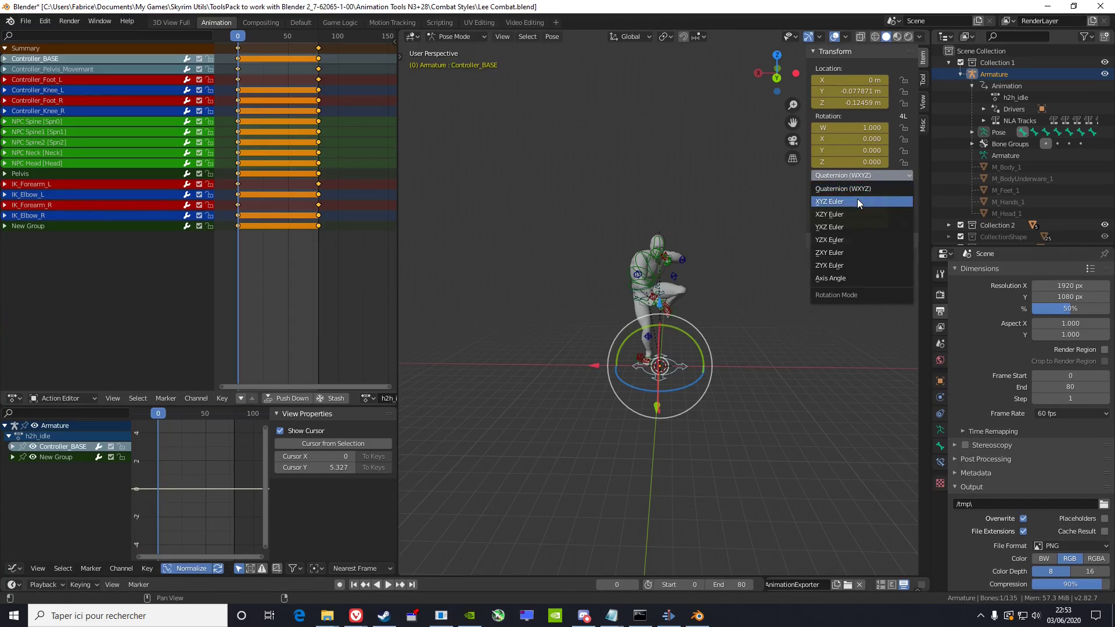
pyautogui.click(858, 198)
pyautogui.click(860, 138)
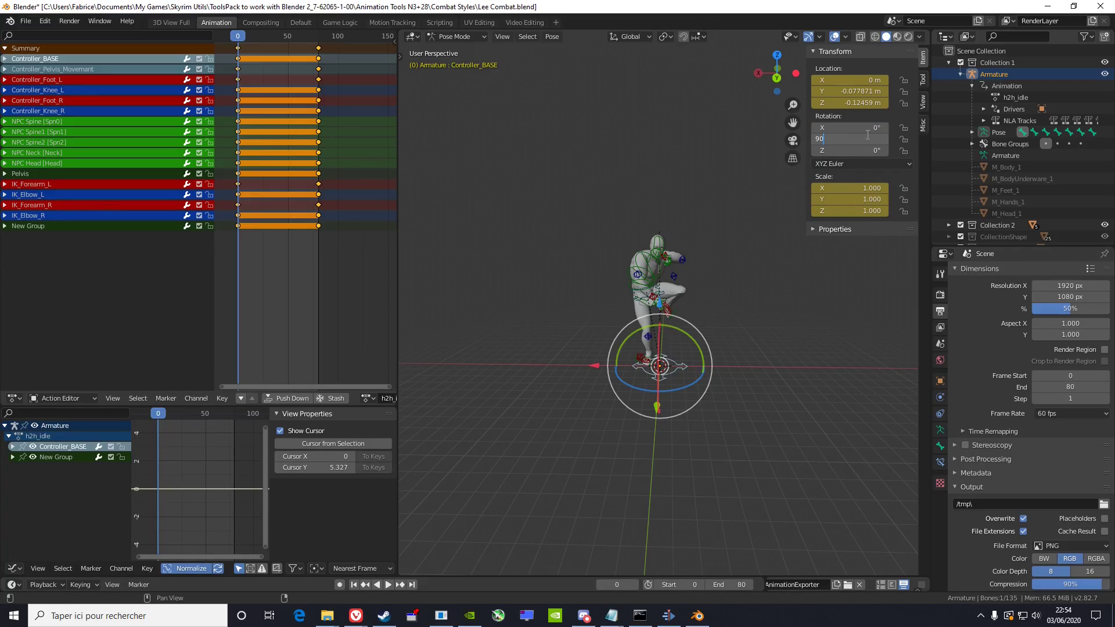
pyautogui.write('90')
pyautogui.press('Escape')
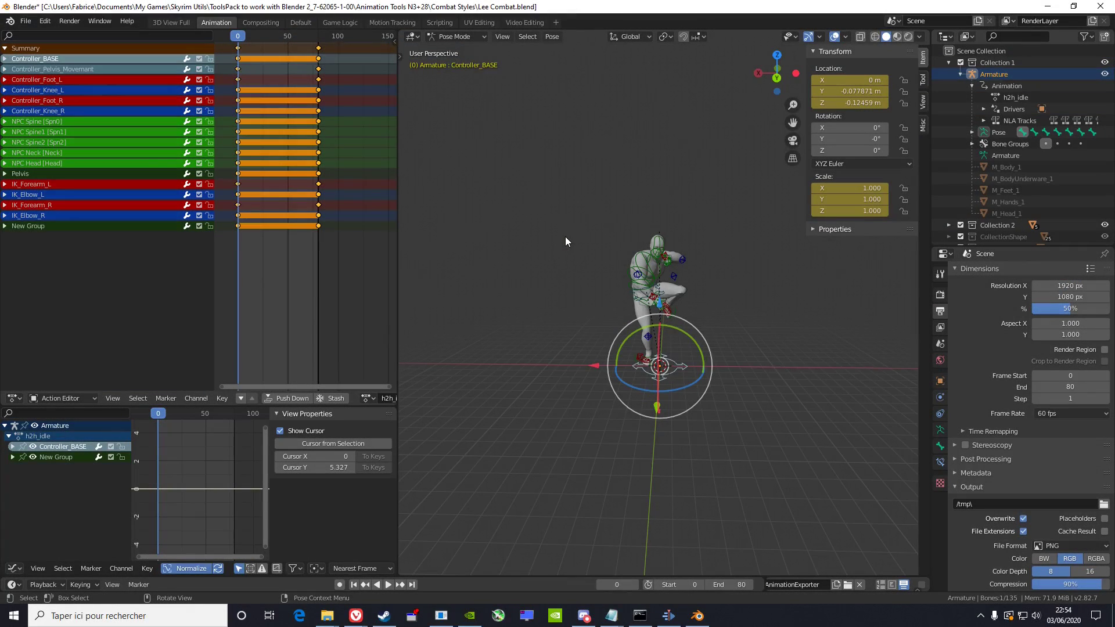
# Try raising Controller_Pelvis_Movement and both foot controllers together, with Controller_Foot_R at about 71.9 m Z, and undo the move.
pyautogui.click(129, 79)
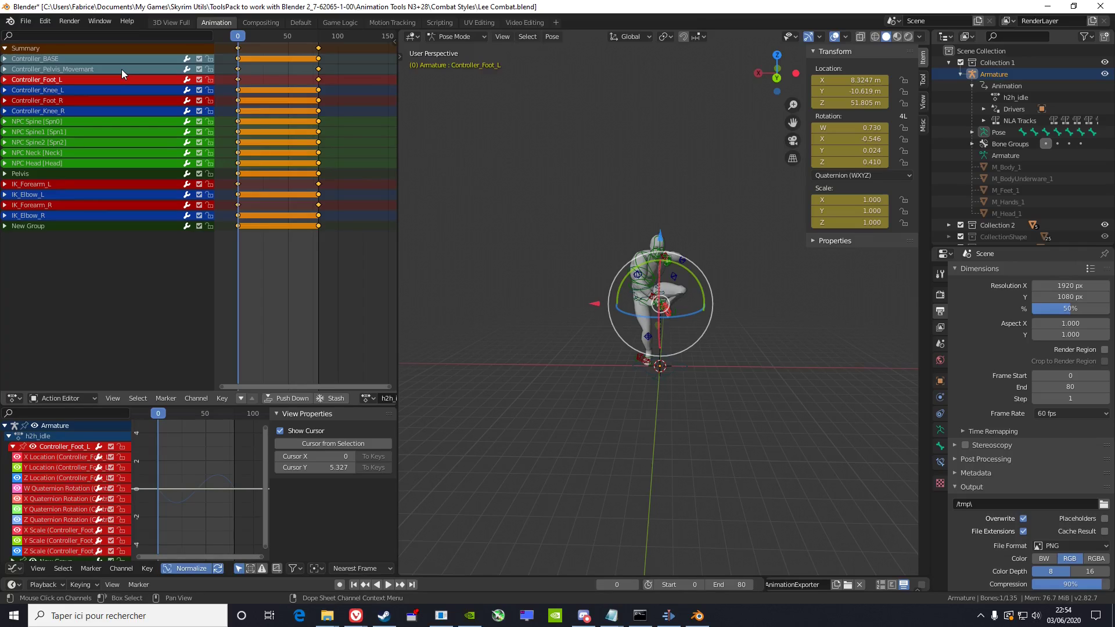
pyautogui.keyDown('shift'); pyautogui.click(121, 68); pyautogui.keyUp('shift')
pyautogui.keyDown('shift'); pyautogui.click(119, 100); pyautogui.keyUp('shift')
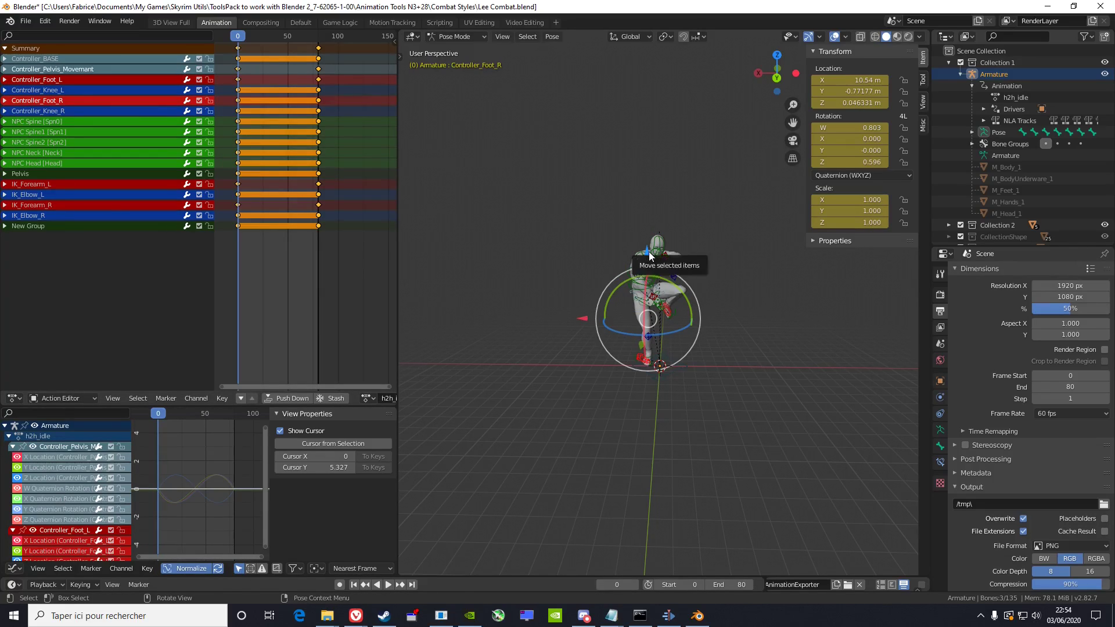
pyautogui.moveTo(650, 255); pyautogui.dragTo(648, 171)
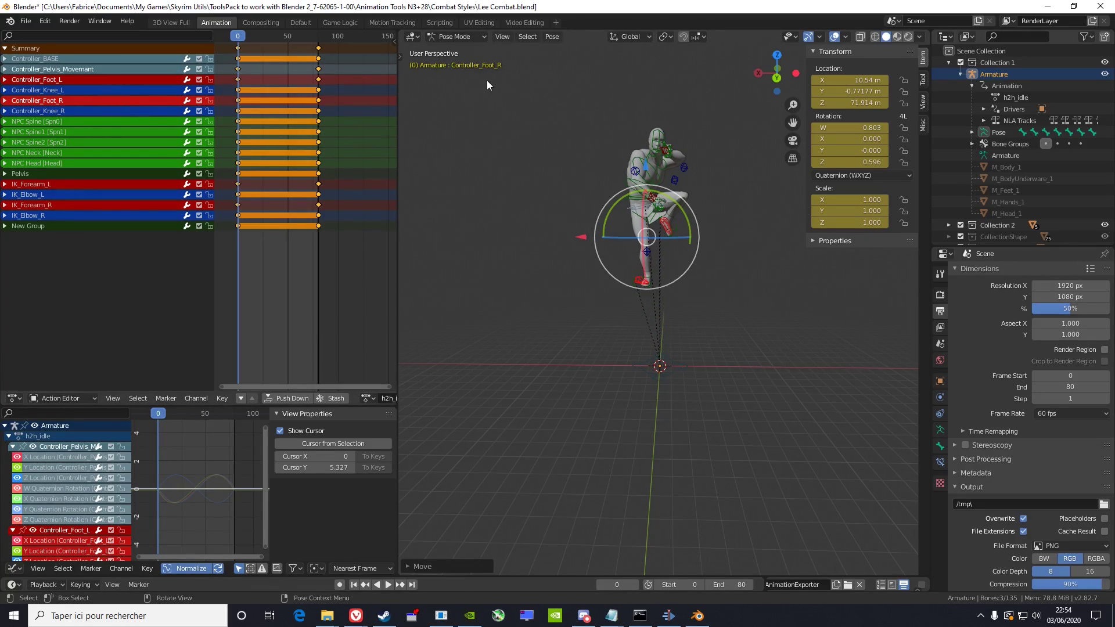
pyautogui.hotkey('ctrl', 'z')
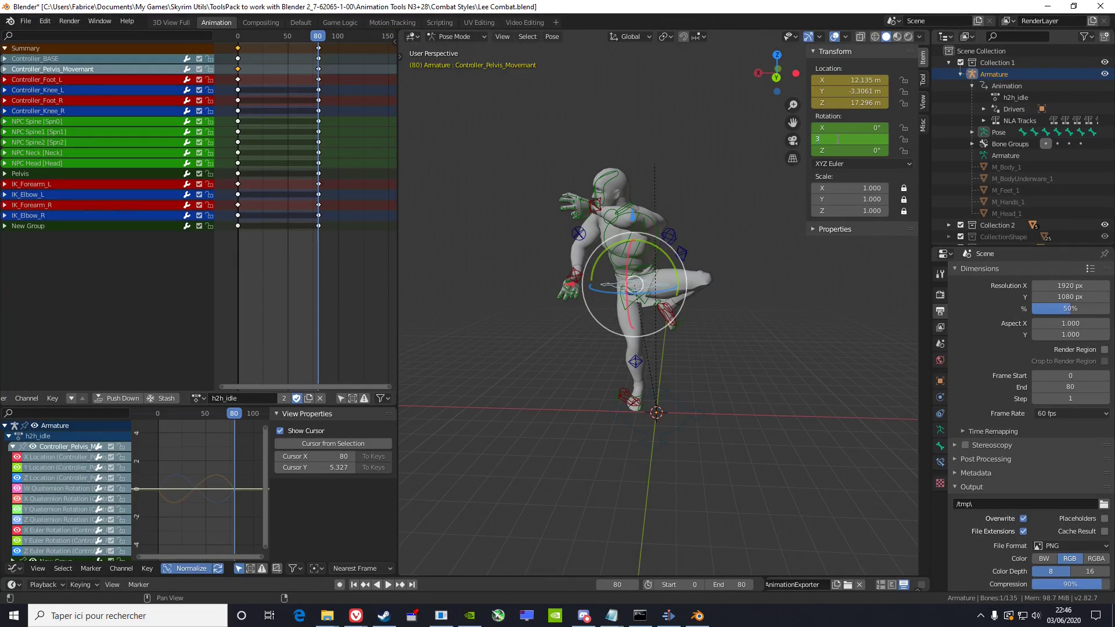
# Set Controller_Pelvis_Movement's Y rotation to 360° at frame 80, insert a Whole Character (Selected bones only) keyframe and play the animation.
pyautogui.press('Return')
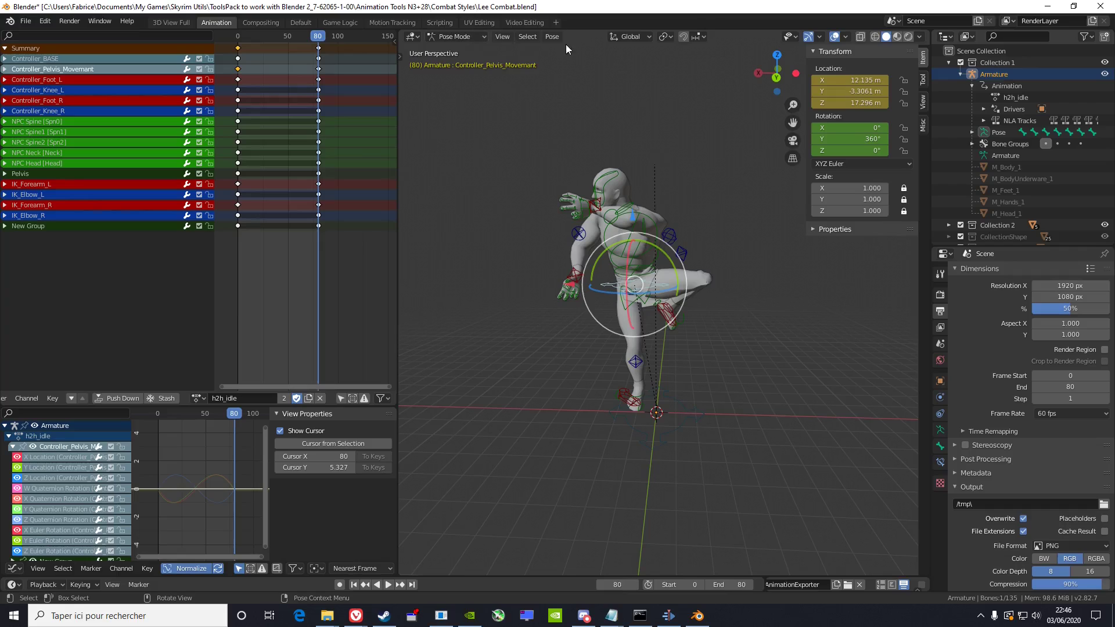
pyautogui.press('k')
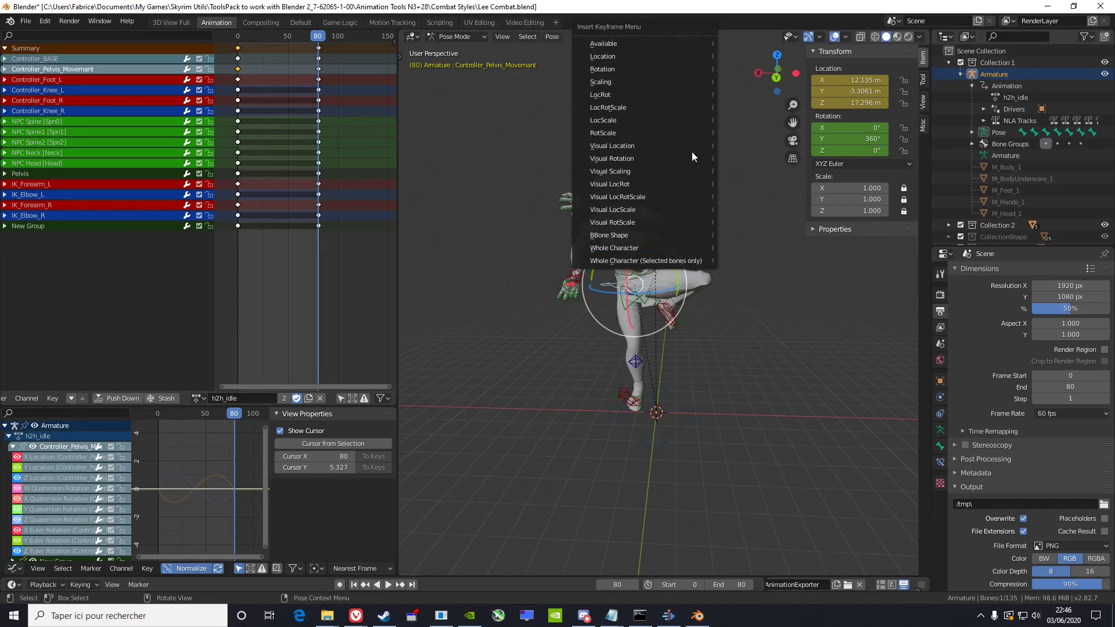
pyautogui.click(686, 262)
pyautogui.click(388, 585)
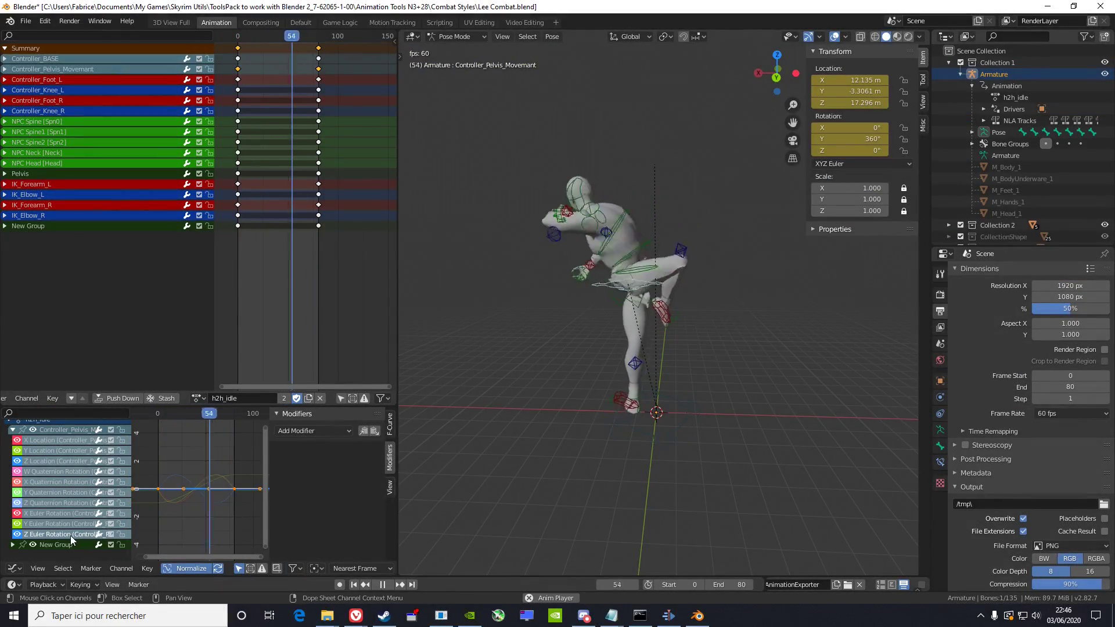
# Add a Built-In Function modifier to the Y Euler Rotation curve of Controller_Pelvis_Movement.
pyautogui.click(74, 524)
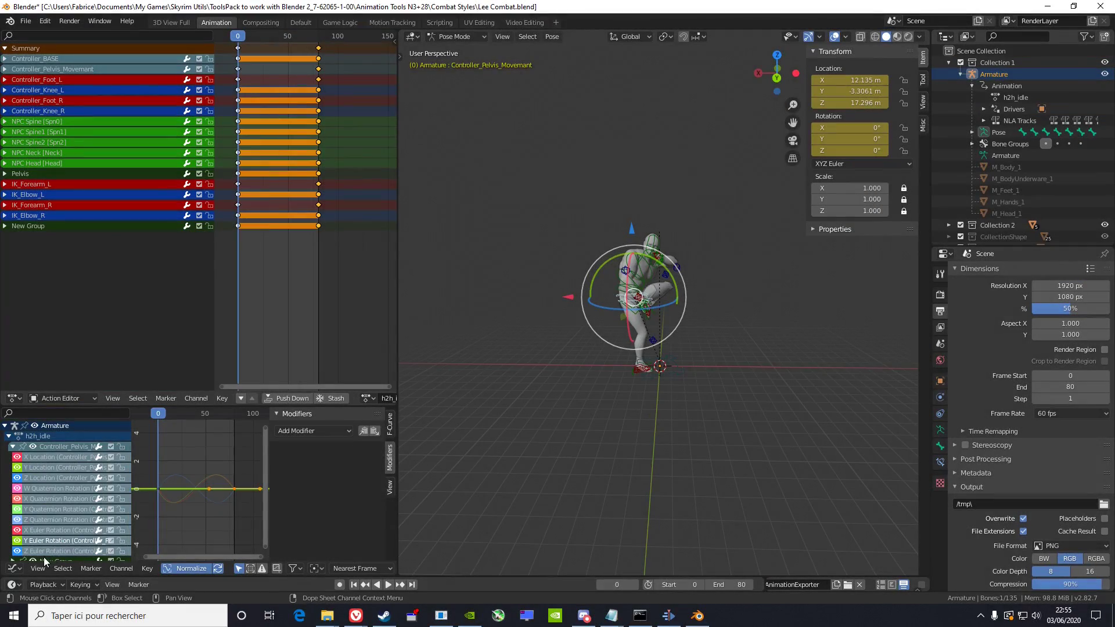
pyautogui.click(40, 568)
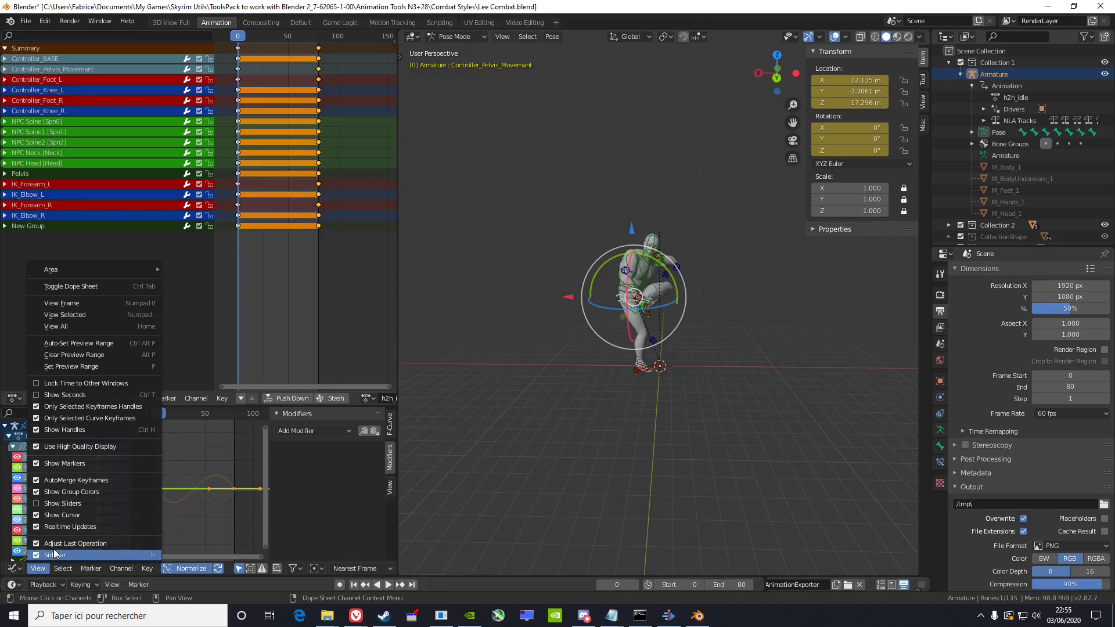
pyautogui.click(326, 432)
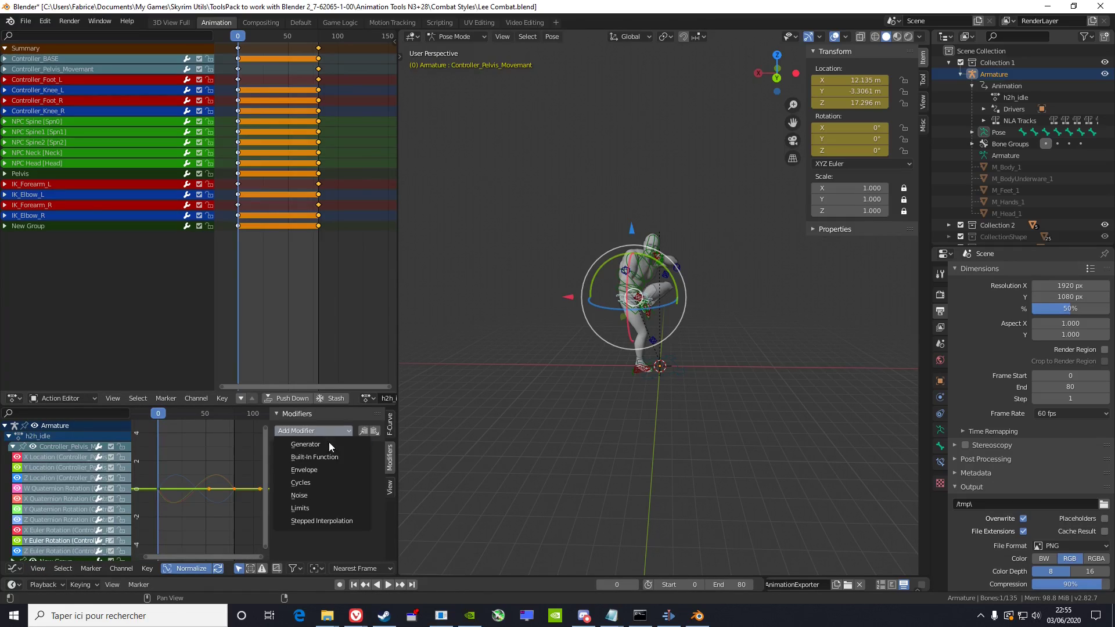
pyautogui.click(337, 454)
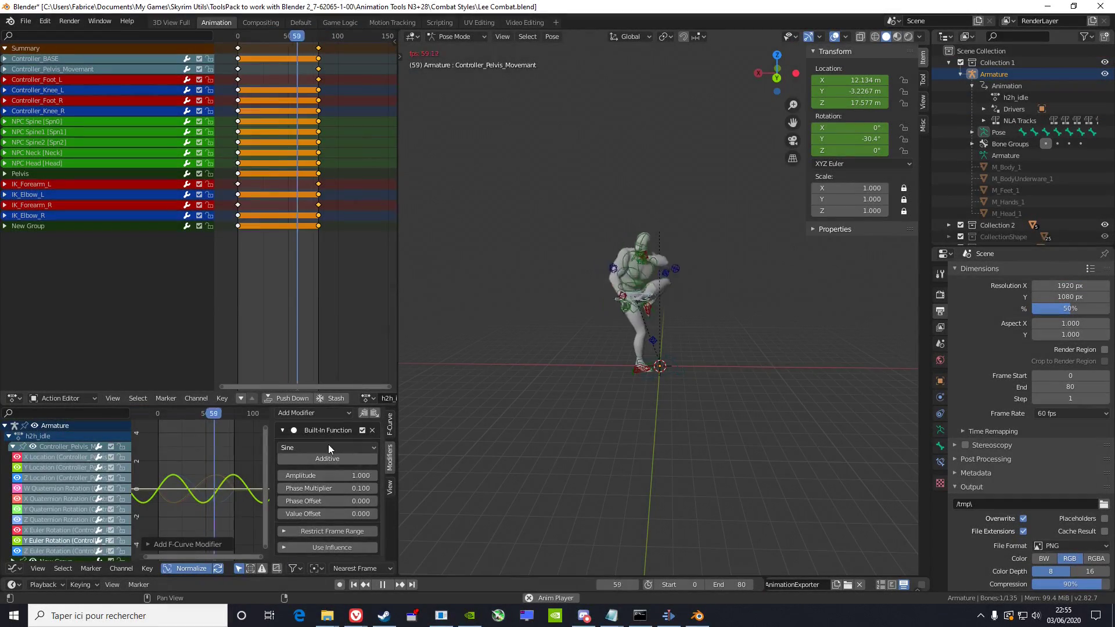
# Change the Built-In Function modifier's type to Tangent and set its Phase Multiplier to 0.05.
pyautogui.click(329, 445)
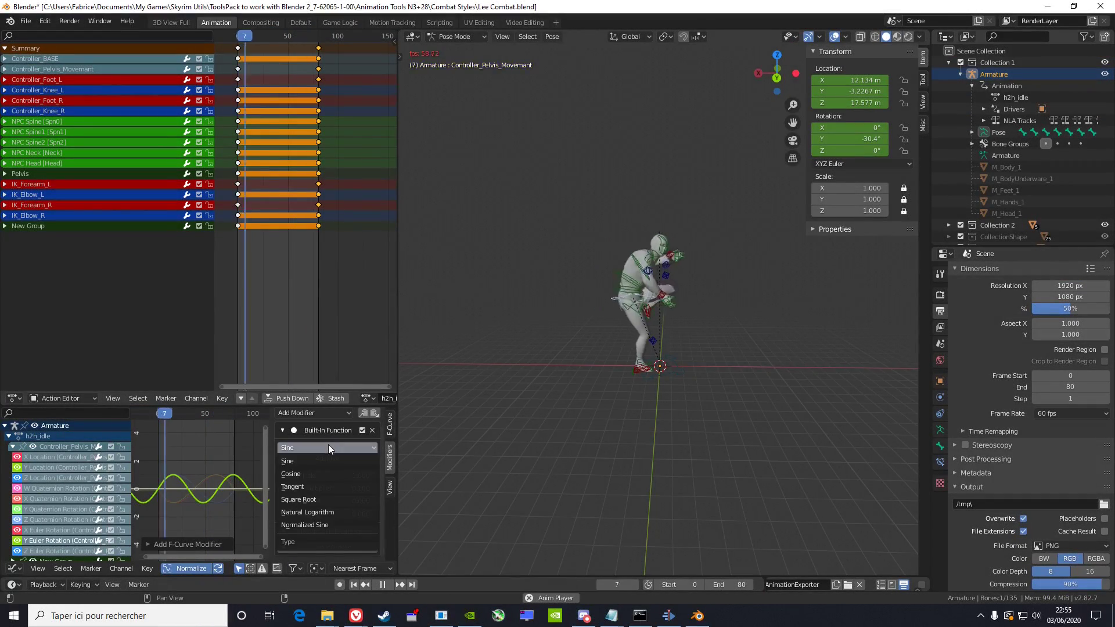
pyautogui.click(329, 489)
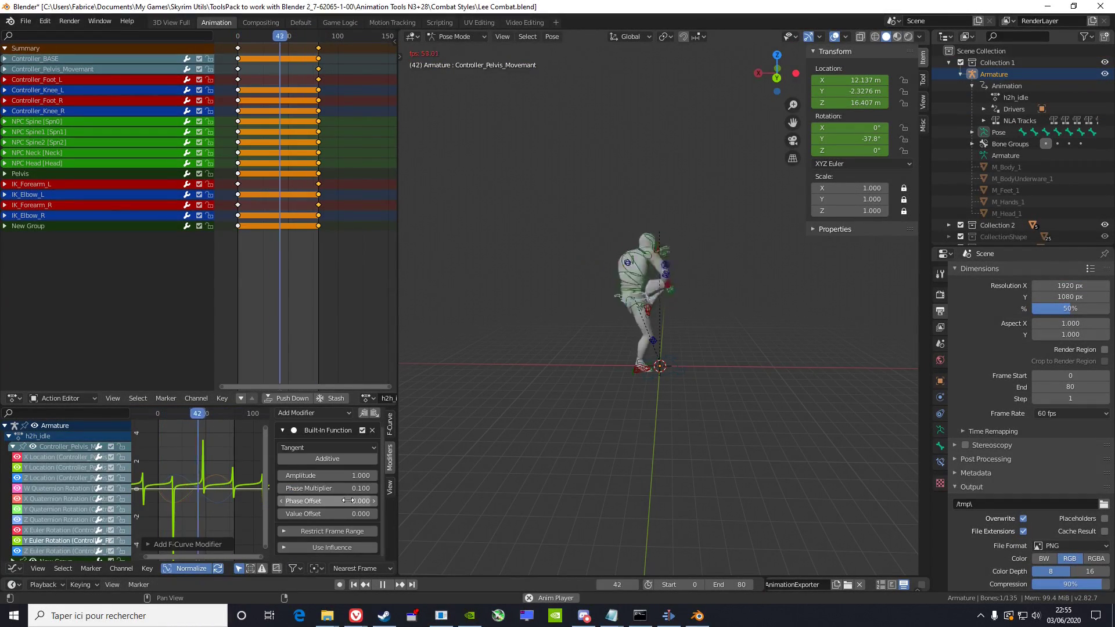
pyautogui.click(336, 492)
pyautogui.write('0.')
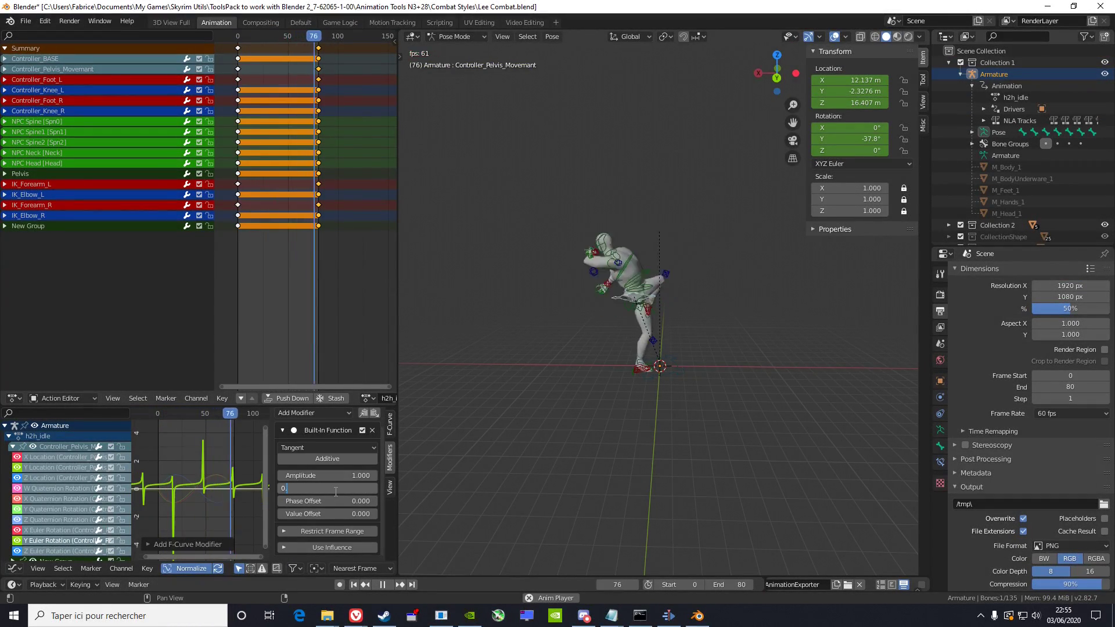
pyautogui.write('05')
pyautogui.press('Return')
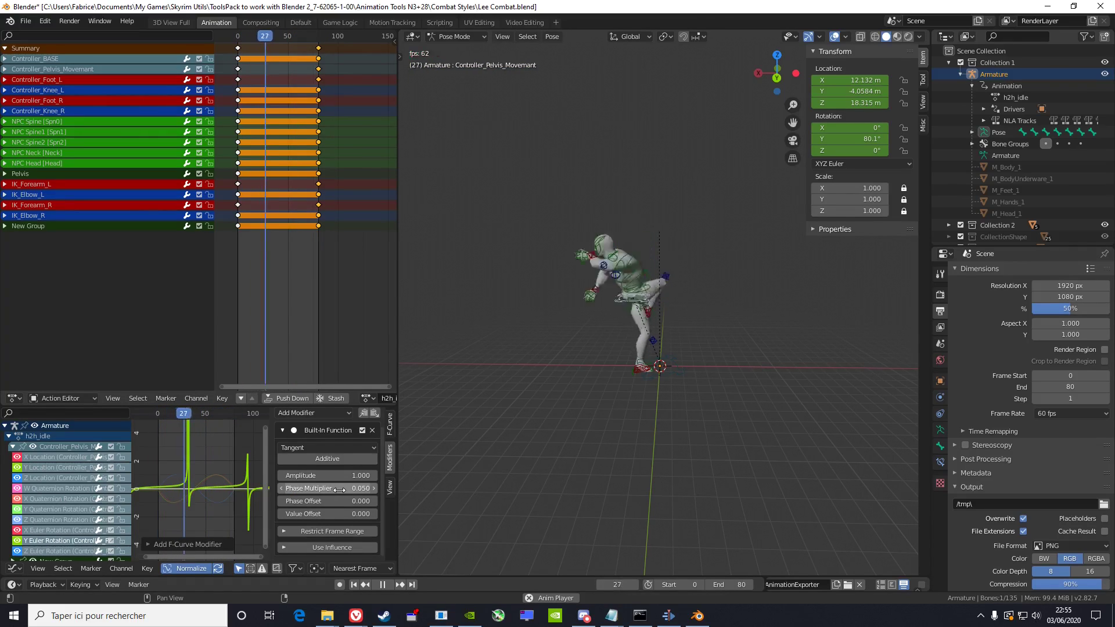